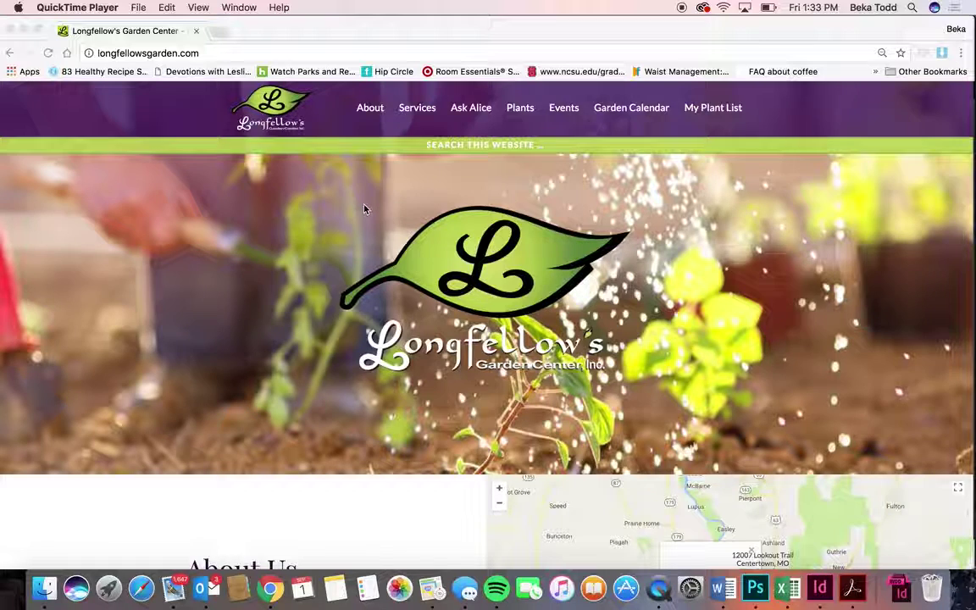
Step: Open longfellowsgarden.com/wp-admin and log in to the site's administration area with the prefilled credentials
{"action": "left_click", "coordinate": [338, 161]}
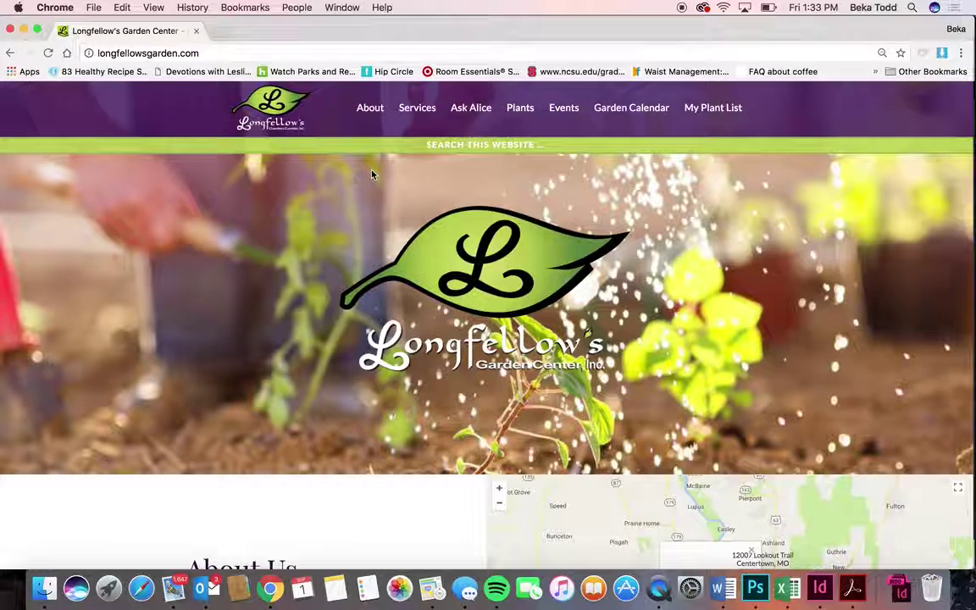
{"action": "left_click", "coordinate": [228, 56]}
{"action": "key", "text": "Right"}
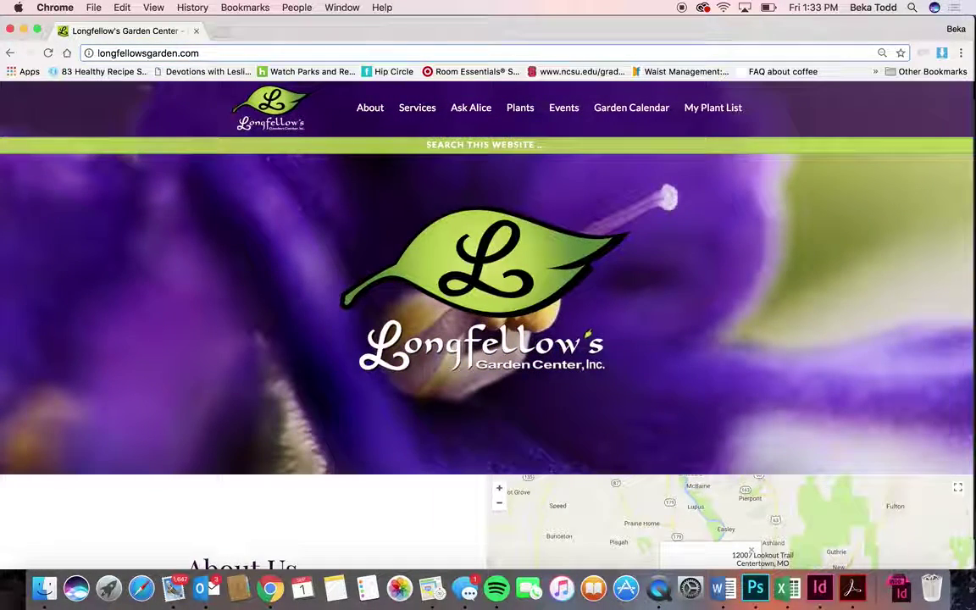
{"action": "type", "text": "/wp-ad"}
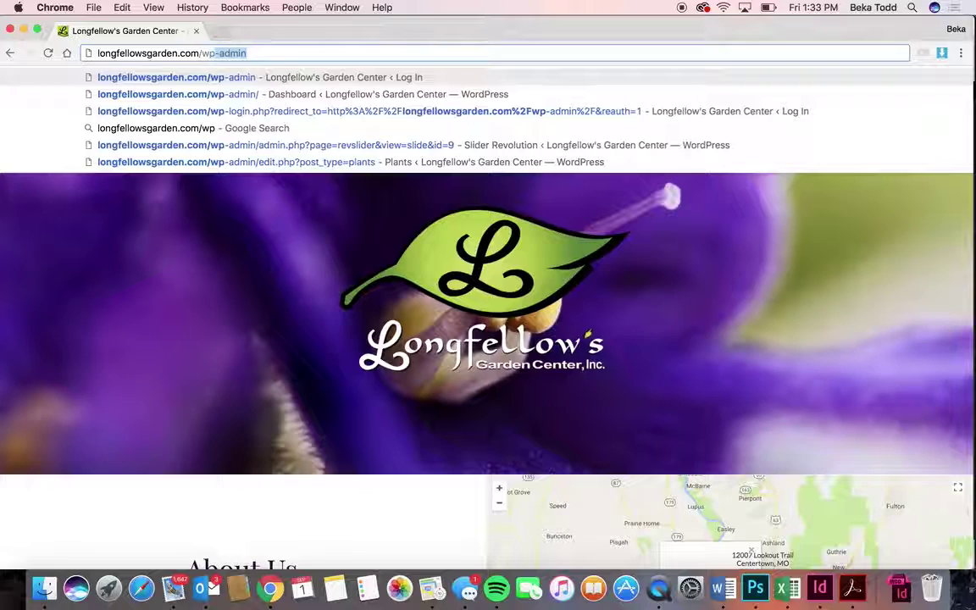
{"action": "type", "text": "min"}
{"action": "key", "text": "Return"}
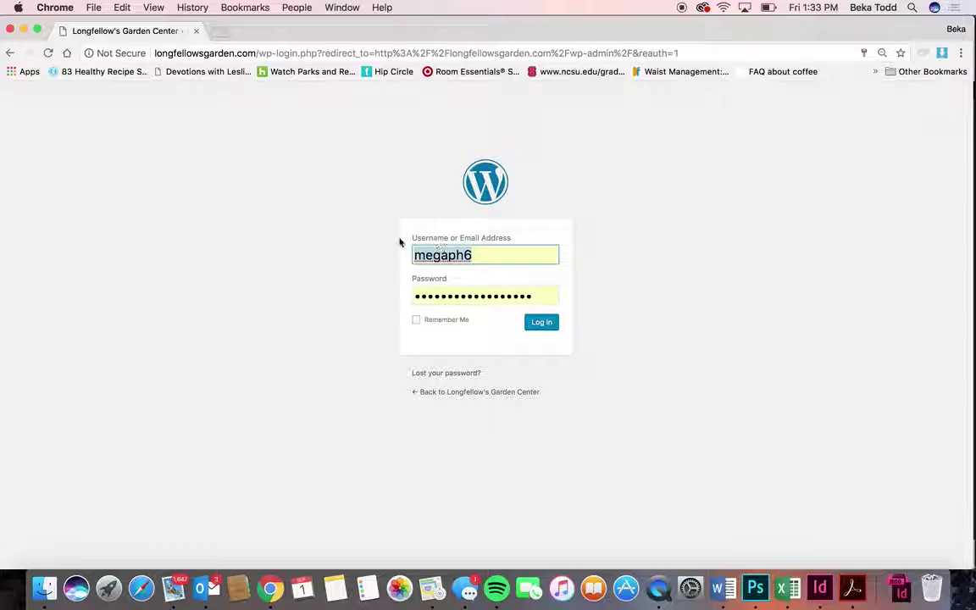
{"action": "left_click", "coordinate": [542, 322]}
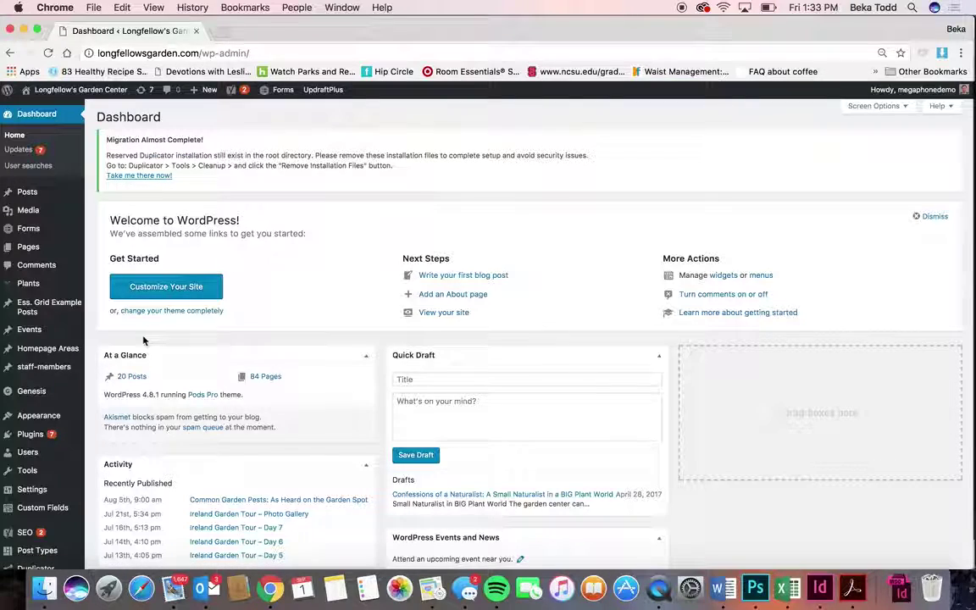
Step: Open the profile of the third account in the Users list and review its name, contact, biography and account settings
{"action": "mouse_move", "coordinate": [28, 457]}
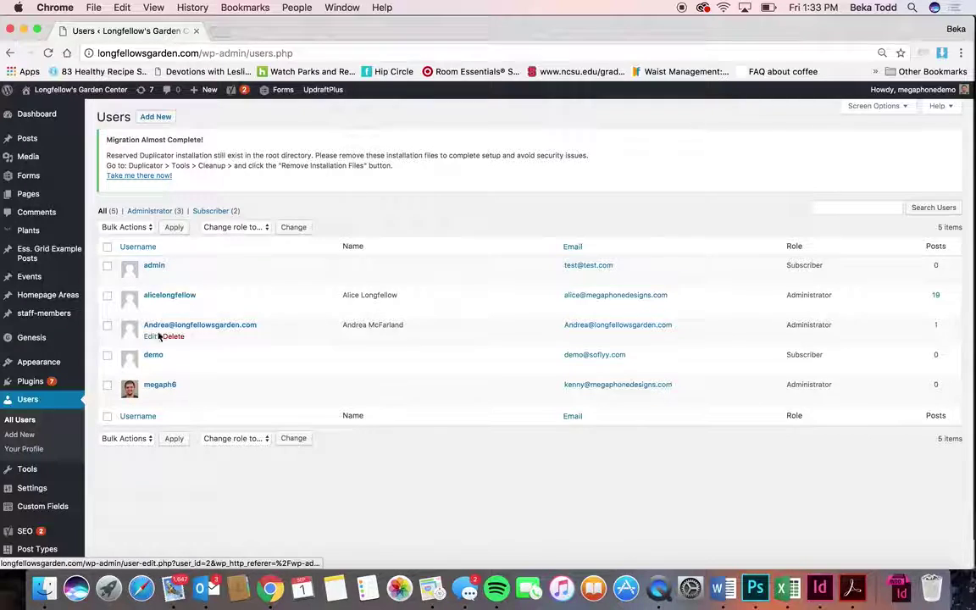
{"action": "left_click", "coordinate": [201, 325]}
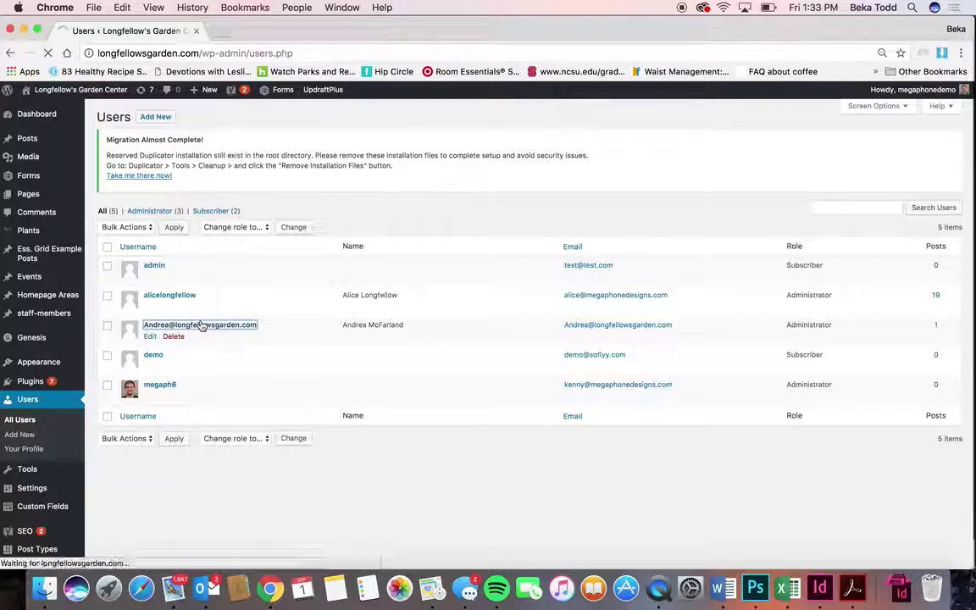
{"action": "scroll", "coordinate": [201, 325], "scroll_direction": "down", "scroll_amount": 5}
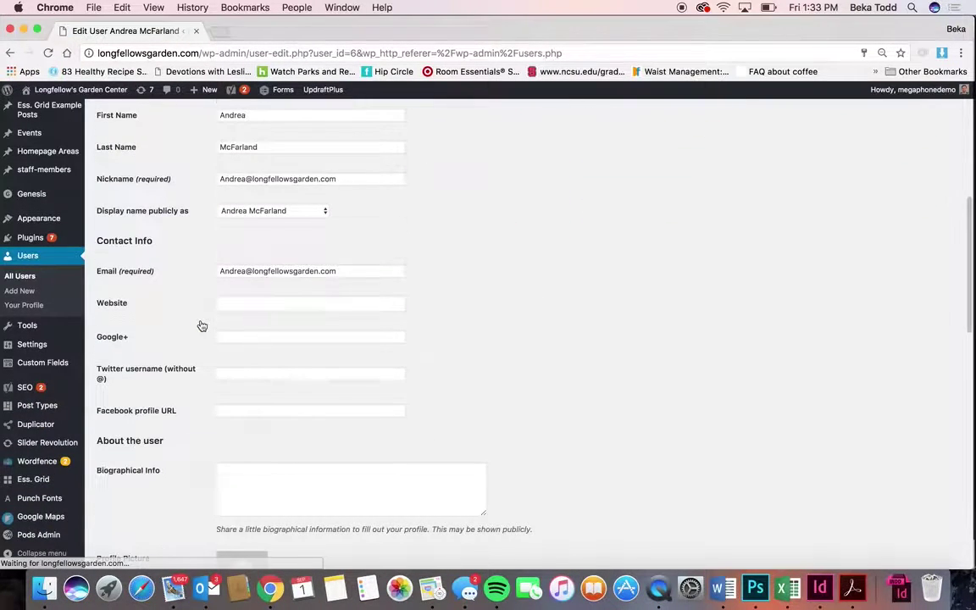
{"action": "scroll", "coordinate": [201, 325], "scroll_direction": "down", "scroll_amount": 5}
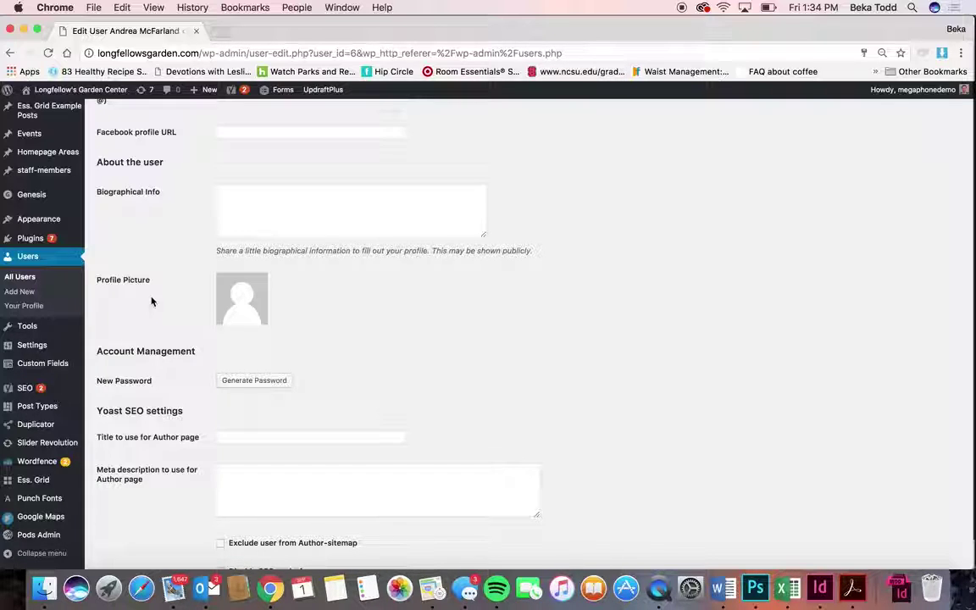
{"action": "scroll", "coordinate": [156, 239], "scroll_direction": "up", "scroll_amount": 10}
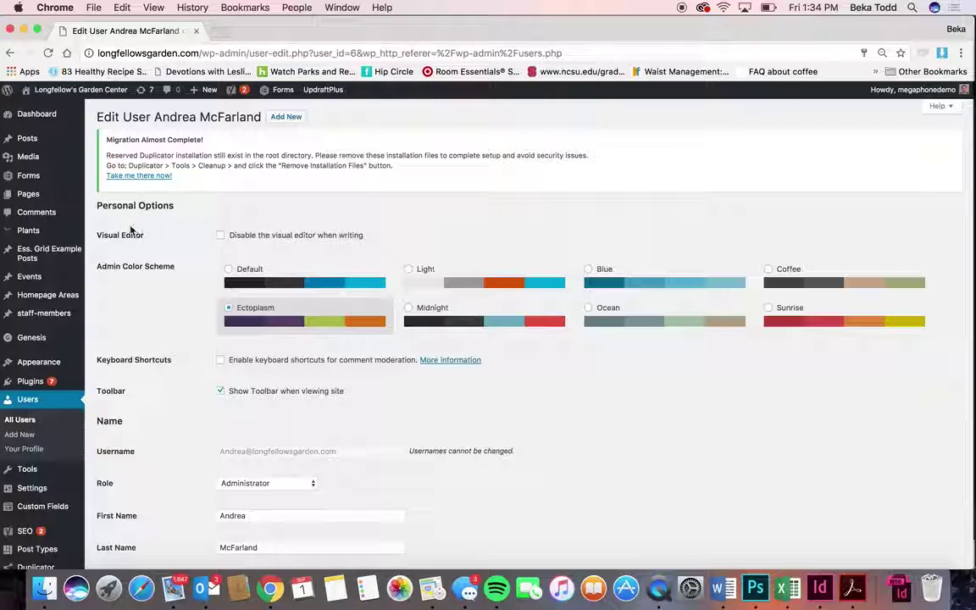
Step: Return to the dashboard, then open the Plants list and look through its entries
{"action": "left_click", "coordinate": [47, 122]}
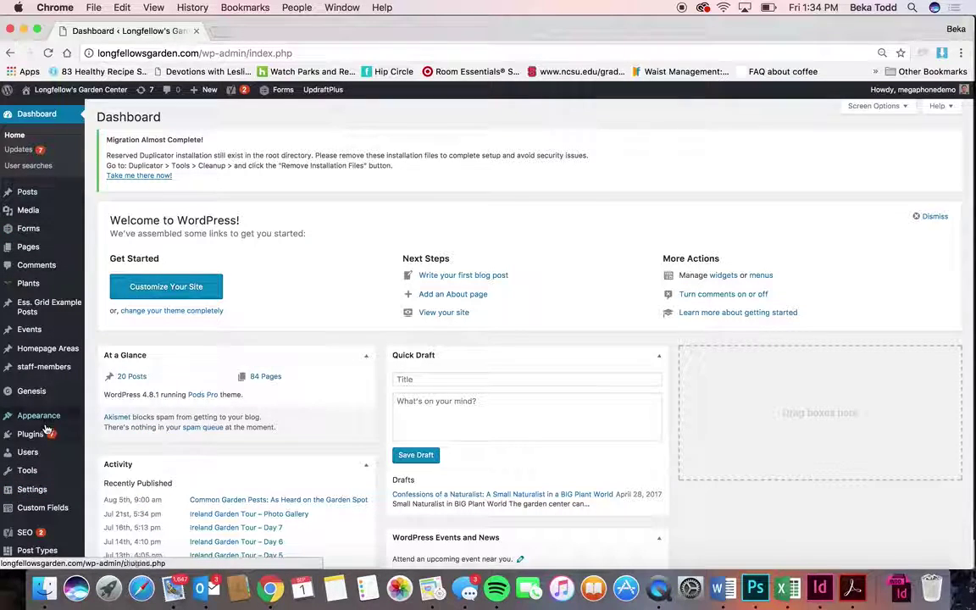
{"action": "left_click", "coordinate": [37, 289]}
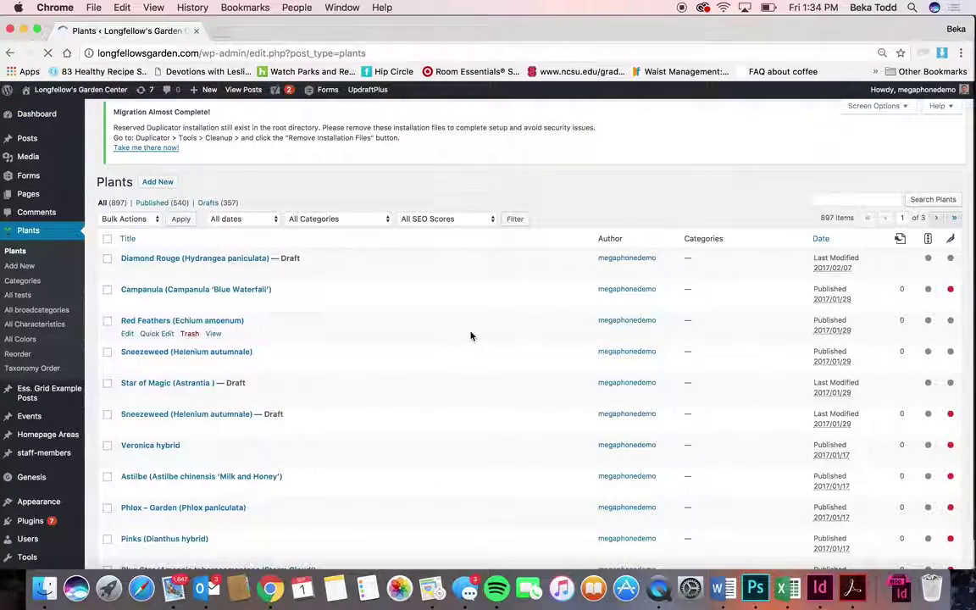
{"action": "scroll", "coordinate": [470, 334], "scroll_direction": "down", "scroll_amount": 15}
{"action": "scroll", "coordinate": [470, 335], "scroll_direction": "down", "scroll_amount": 10}
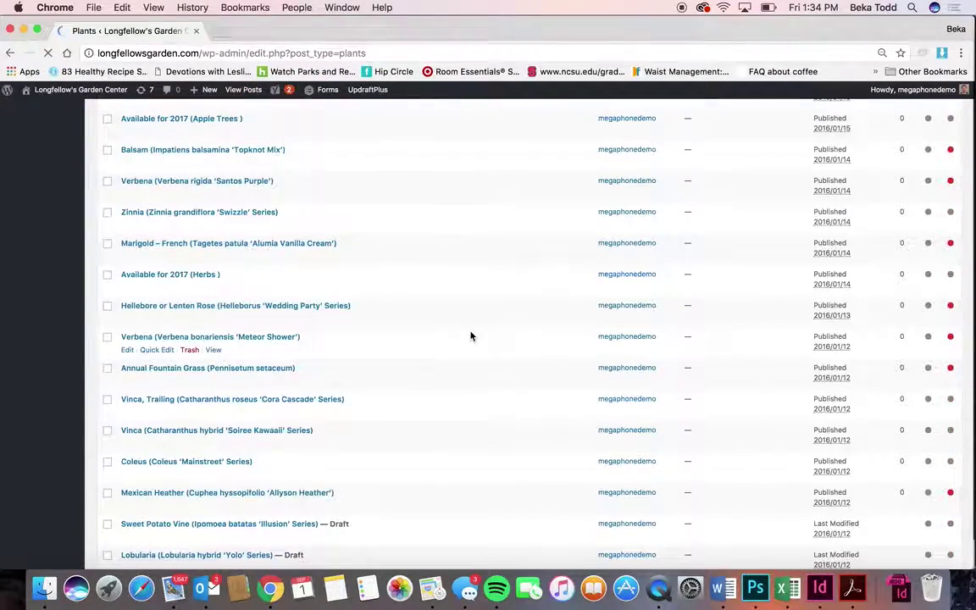
{"action": "scroll", "coordinate": [470, 336], "scroll_direction": "down", "scroll_amount": 15}
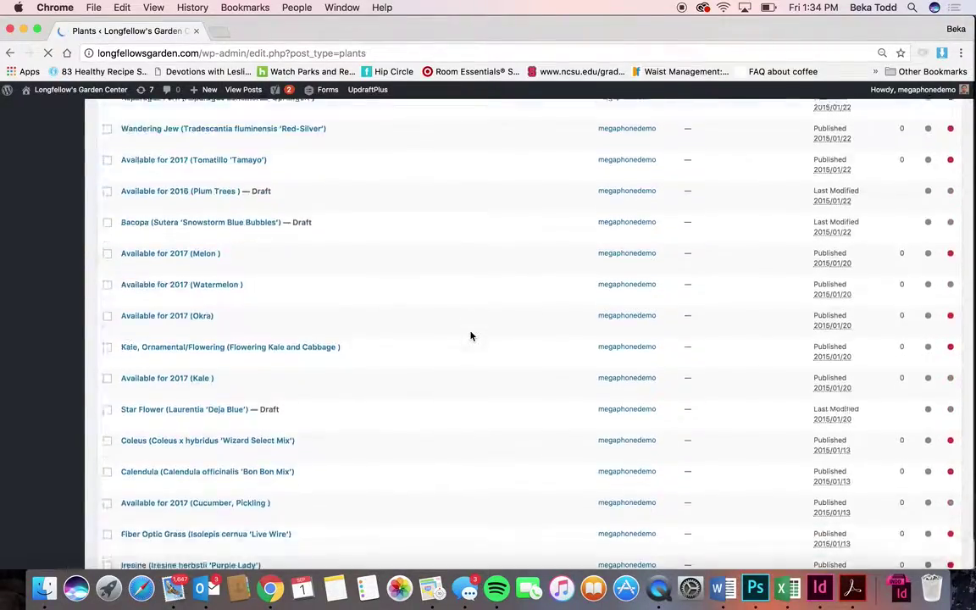
{"action": "scroll", "coordinate": [470, 336], "scroll_direction": "down", "scroll_amount": 20}
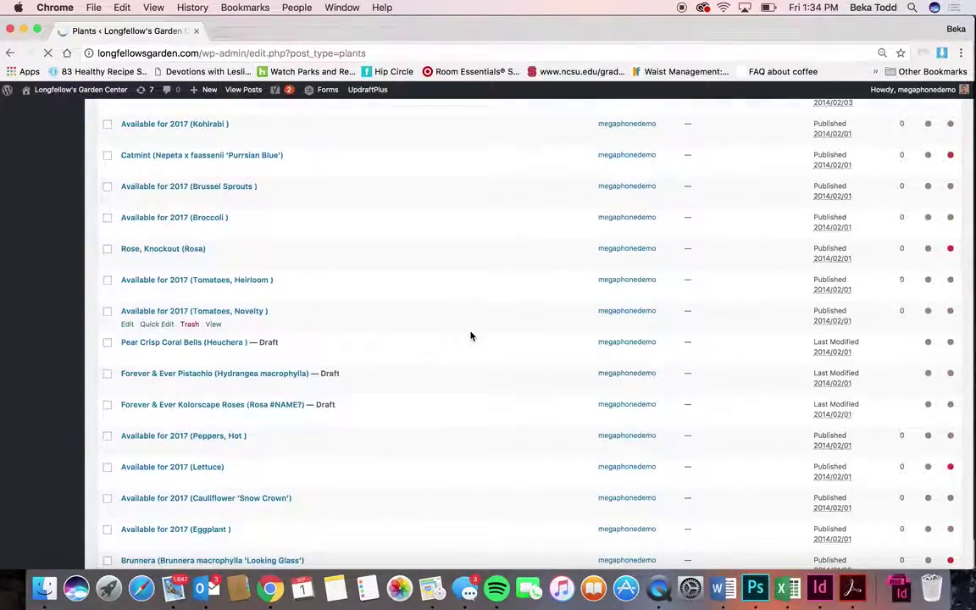
{"action": "scroll", "coordinate": [470, 336], "scroll_direction": "down", "scroll_amount": 5}
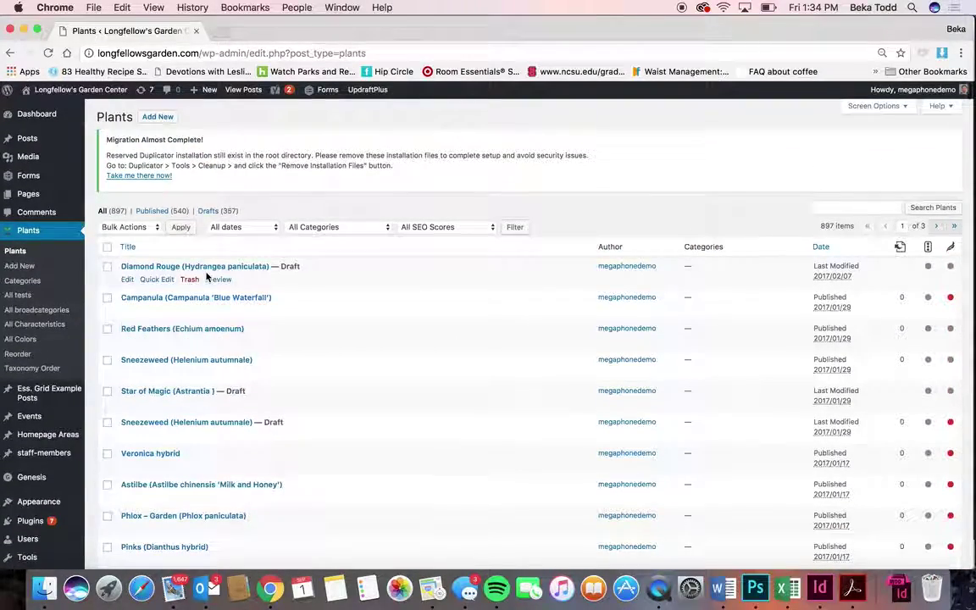
Step: Open the Campanula (Campanula 'Blue Waterfall') plant entry for editing and skim its overall layout
{"action": "left_click", "coordinate": [203, 299]}
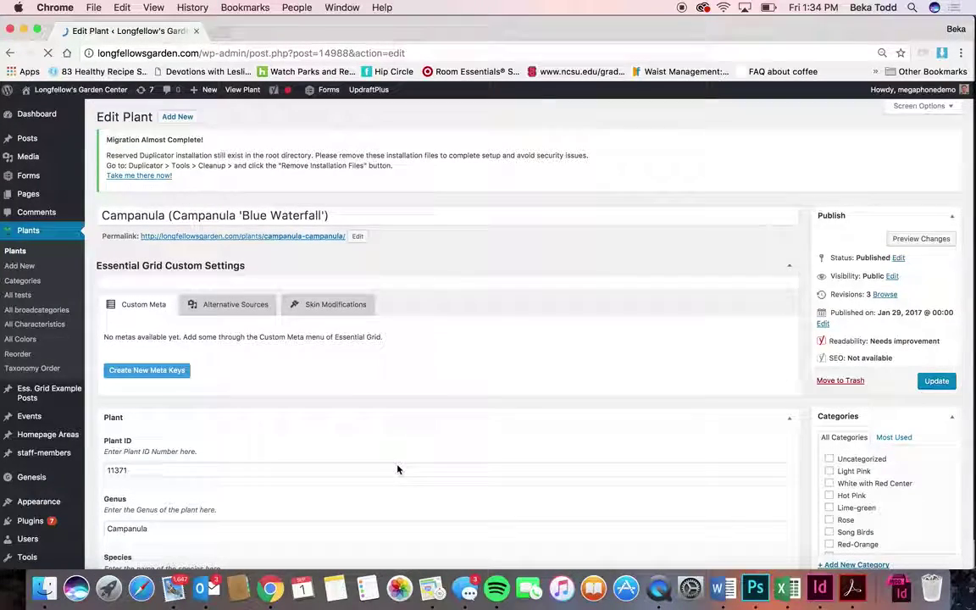
{"action": "scroll", "coordinate": [396, 466], "scroll_direction": "down", "scroll_amount": 5}
{"action": "scroll", "coordinate": [396, 464], "scroll_direction": "down", "scroll_amount": 8}
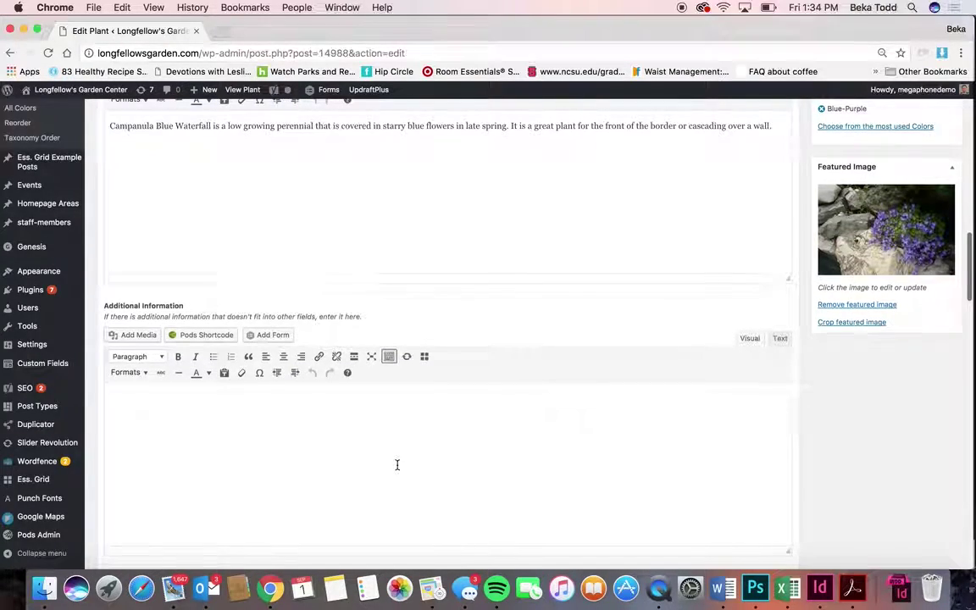
{"action": "scroll", "coordinate": [396, 464], "scroll_direction": "up", "scroll_amount": 13}
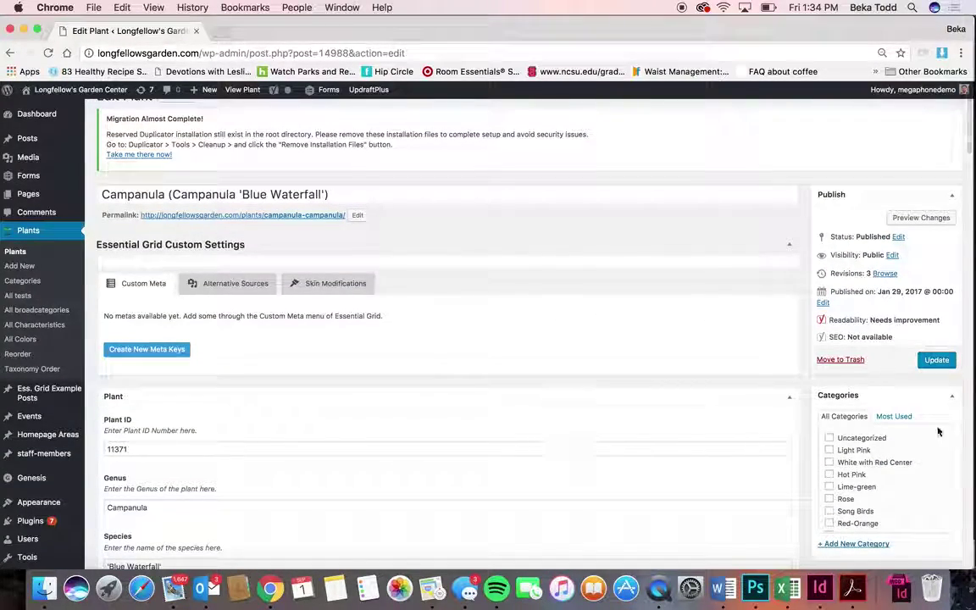
{"action": "scroll", "coordinate": [893, 453], "scroll_direction": "up", "scroll_amount": 1}
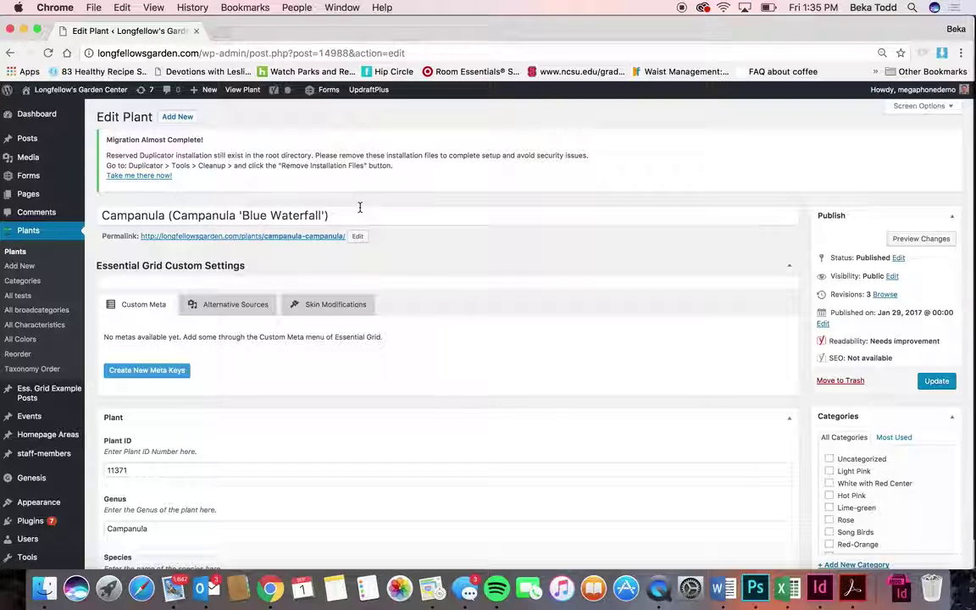
Step: Examine the Campanula entry's plant fields, from ID, genus and summary through height, spread, growing tips and hardiness zone to the Yoast SEO section
{"action": "scroll", "coordinate": [377, 330], "scroll_direction": "down", "scroll_amount": 5}
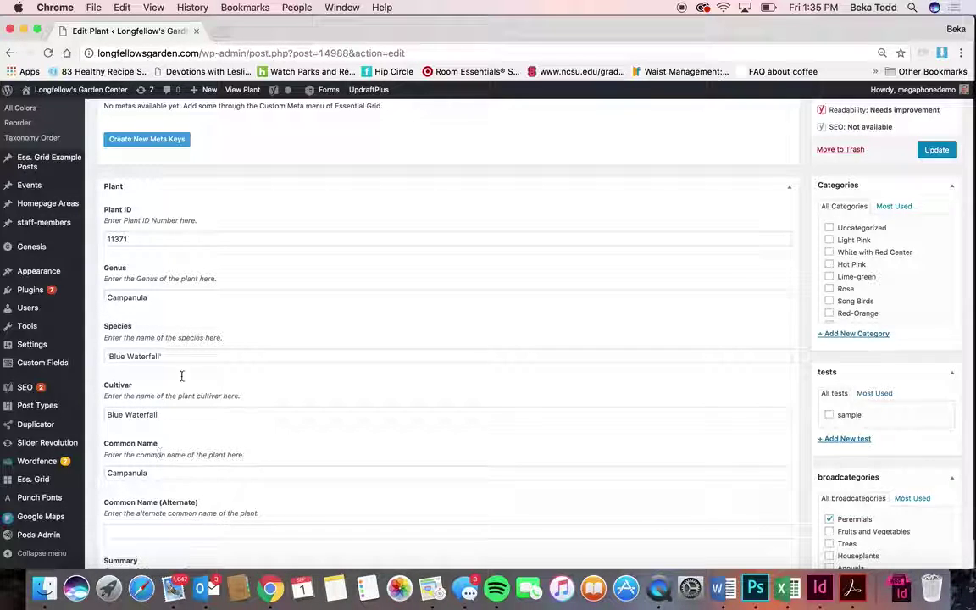
{"action": "scroll", "coordinate": [159, 457], "scroll_direction": "down", "scroll_amount": 4}
{"action": "scroll", "coordinate": [160, 474], "scroll_direction": "down", "scroll_amount": 5}
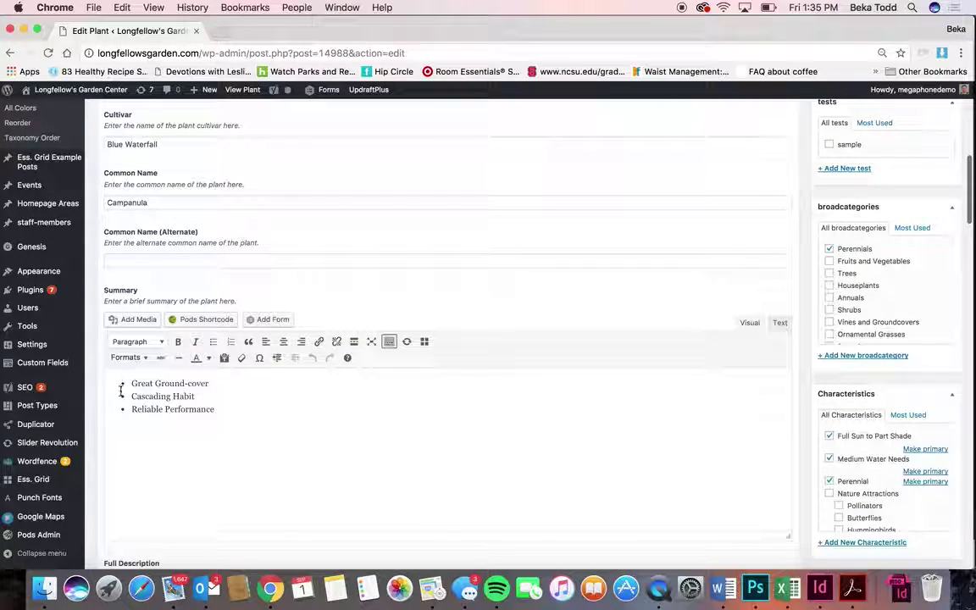
{"action": "scroll", "coordinate": [214, 434], "scroll_direction": "down", "scroll_amount": 10}
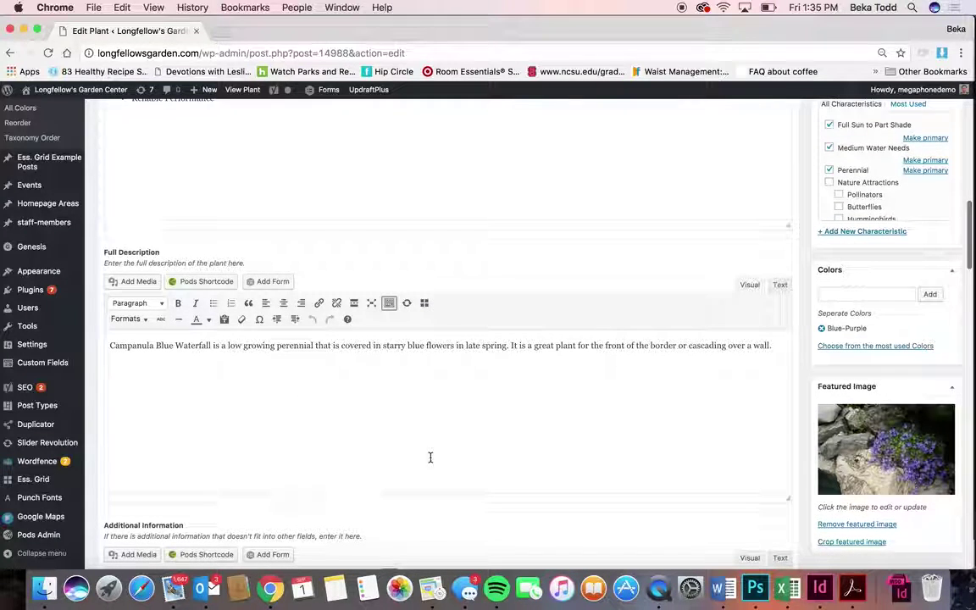
{"action": "scroll", "coordinate": [451, 453], "scroll_direction": "down", "scroll_amount": 8}
{"action": "scroll", "coordinate": [451, 454], "scroll_direction": "down", "scroll_amount": 12}
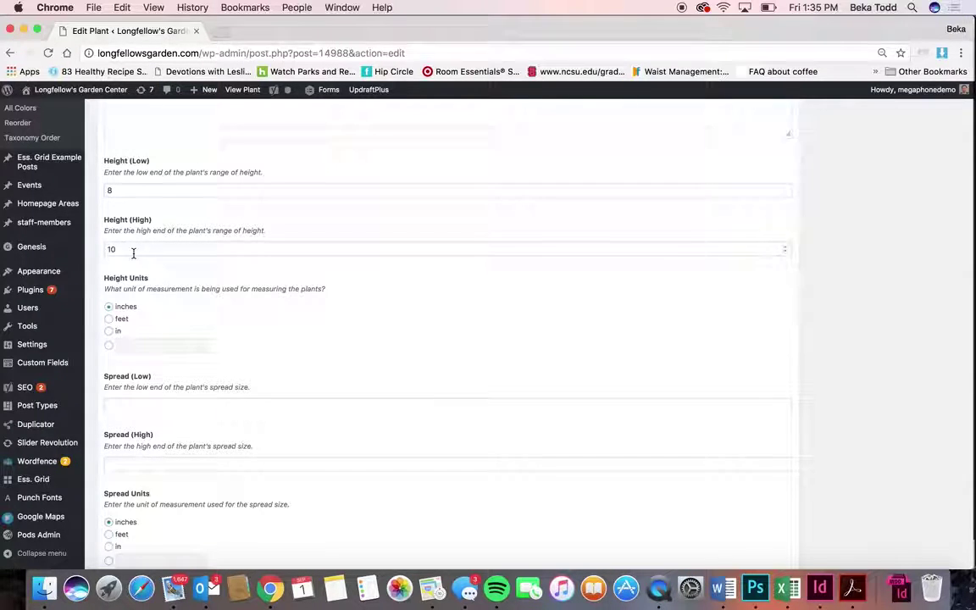
{"action": "scroll", "coordinate": [147, 380], "scroll_direction": "down", "scroll_amount": 9}
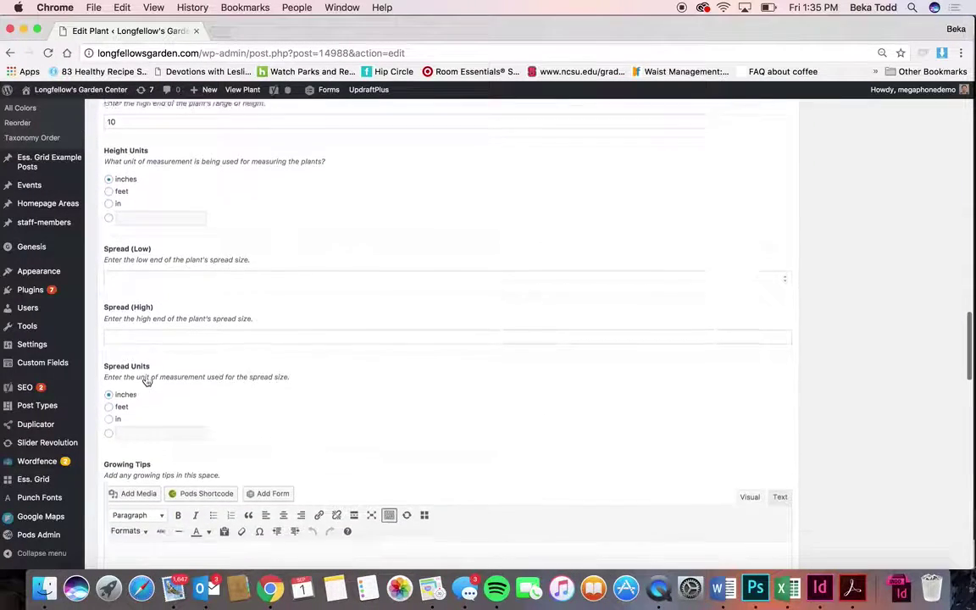
{"action": "scroll", "coordinate": [146, 380], "scroll_direction": "down", "scroll_amount": 3}
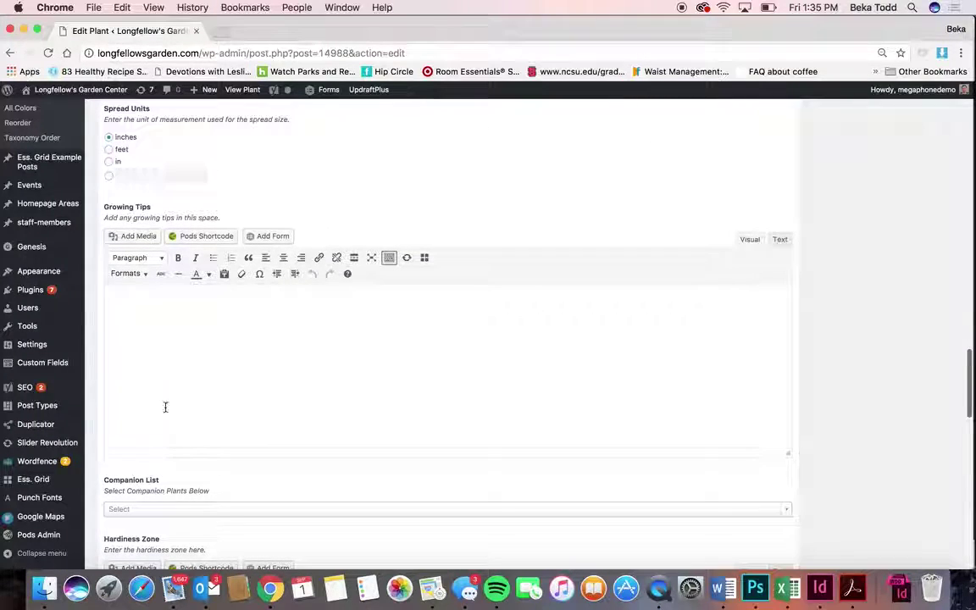
{"action": "scroll", "coordinate": [237, 352], "scroll_direction": "down", "scroll_amount": 5}
{"action": "scroll", "coordinate": [239, 353], "scroll_direction": "down", "scroll_amount": 3}
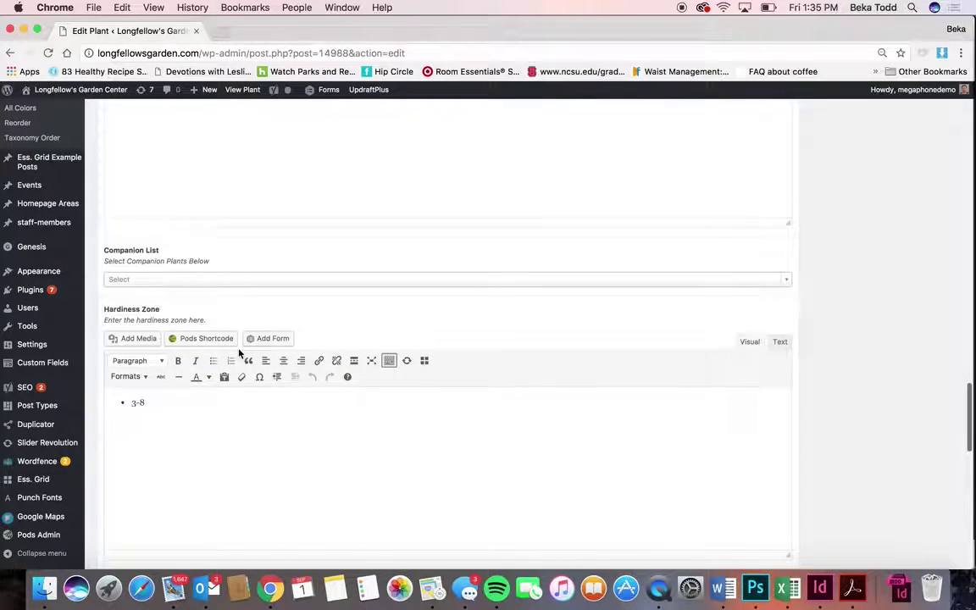
{"action": "scroll", "coordinate": [239, 353], "scroll_direction": "down", "scroll_amount": 20}
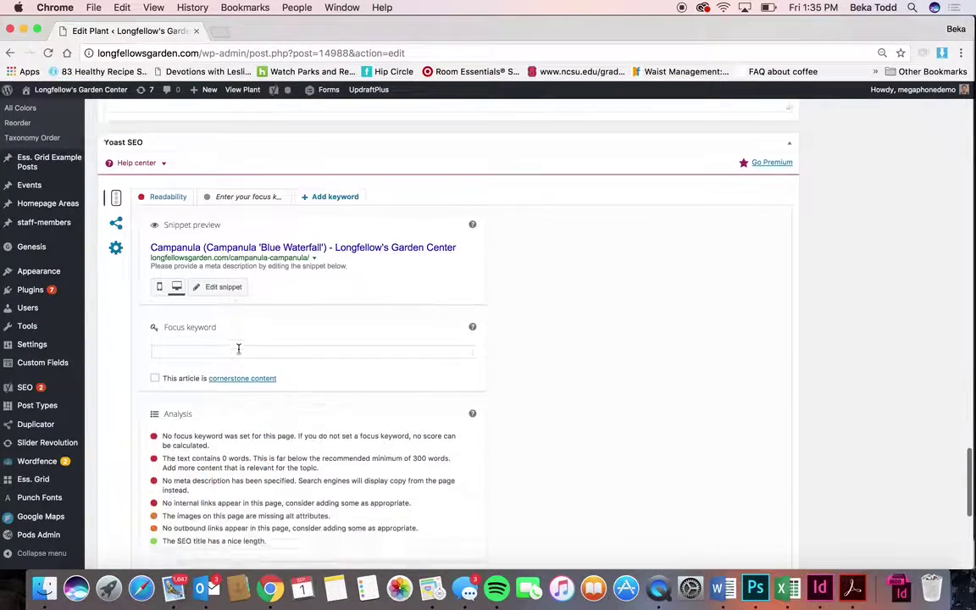
Step: Go back up the Campanula entry and examine the available Characteristics options and the Colors assignment
{"action": "scroll", "coordinate": [239, 352], "scroll_direction": "up", "scroll_amount": 20}
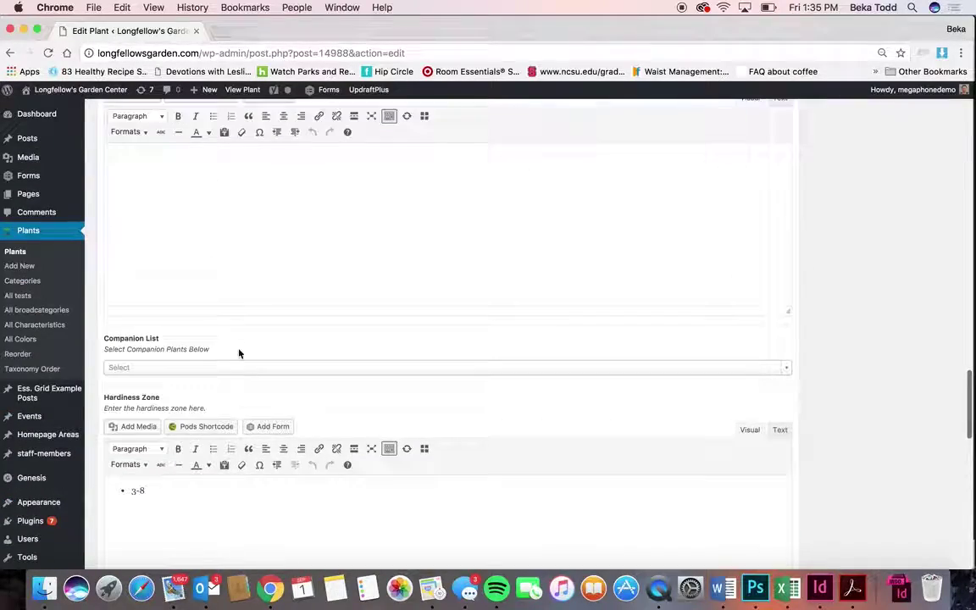
{"action": "scroll", "coordinate": [378, 420], "scroll_direction": "up", "scroll_amount": 15}
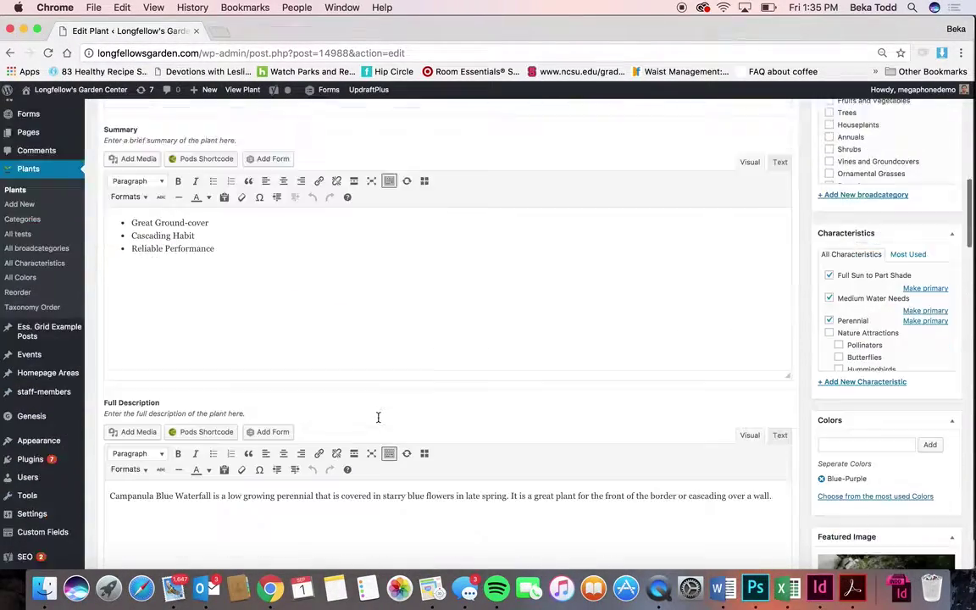
{"action": "scroll", "coordinate": [378, 418], "scroll_direction": "up", "scroll_amount": 4}
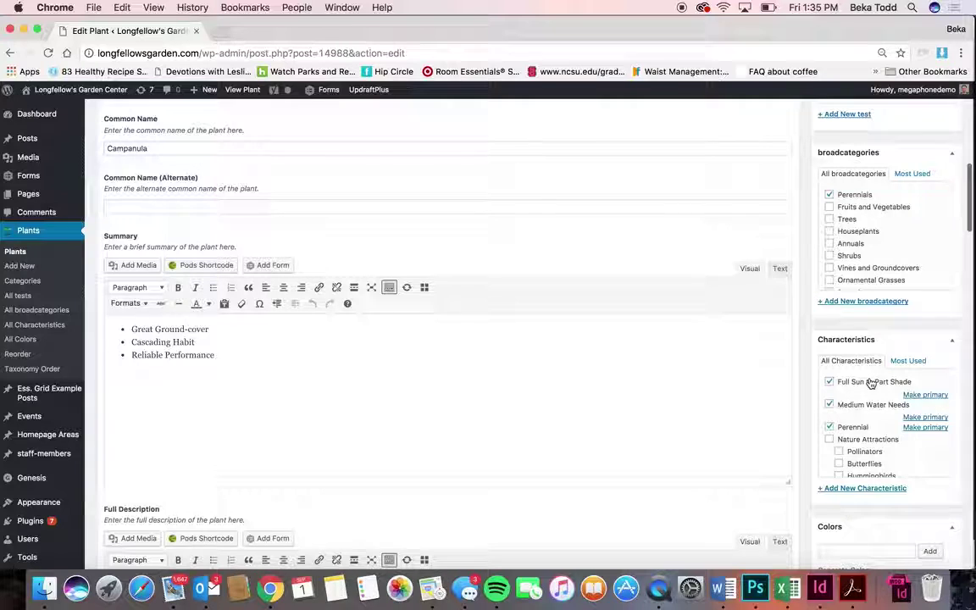
{"action": "scroll", "coordinate": [865, 444], "scroll_direction": "down", "scroll_amount": 6}
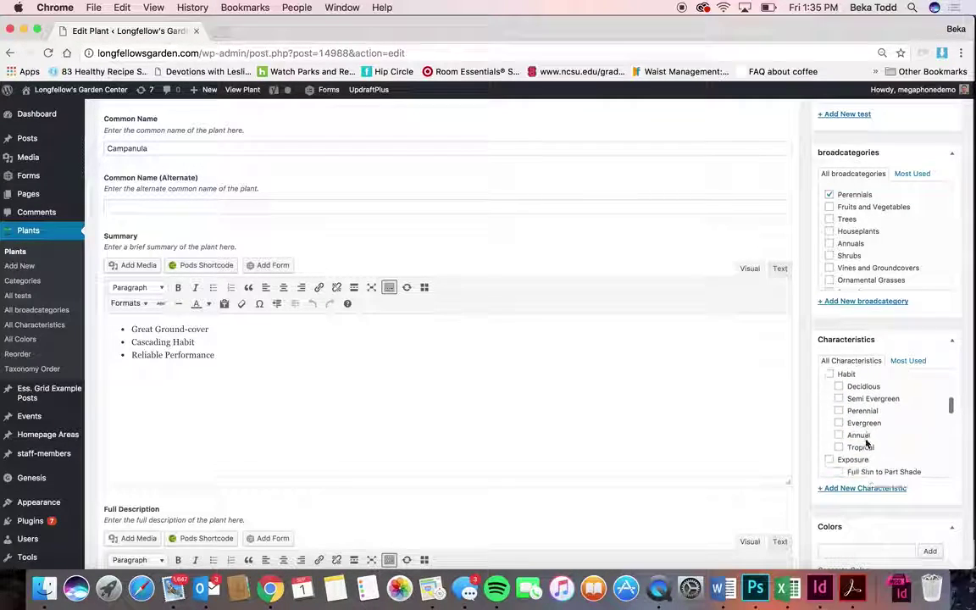
{"action": "scroll", "coordinate": [865, 442], "scroll_direction": "down", "scroll_amount": 3}
{"action": "scroll", "coordinate": [841, 427], "scroll_direction": "down", "scroll_amount": 8}
{"action": "scroll", "coordinate": [844, 428], "scroll_direction": "down", "scroll_amount": 2}
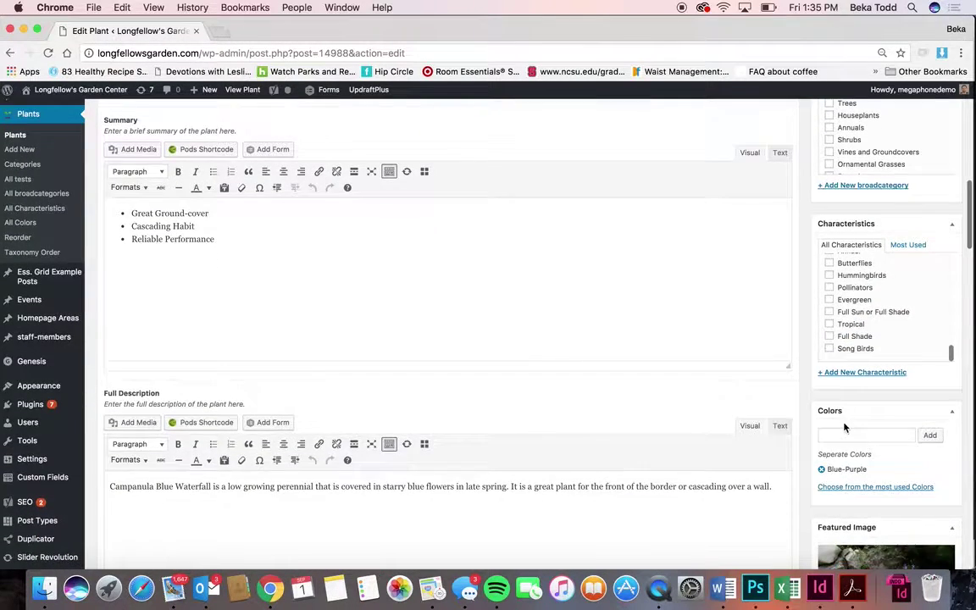
{"action": "scroll", "coordinate": [844, 428], "scroll_direction": "up", "scroll_amount": 6}
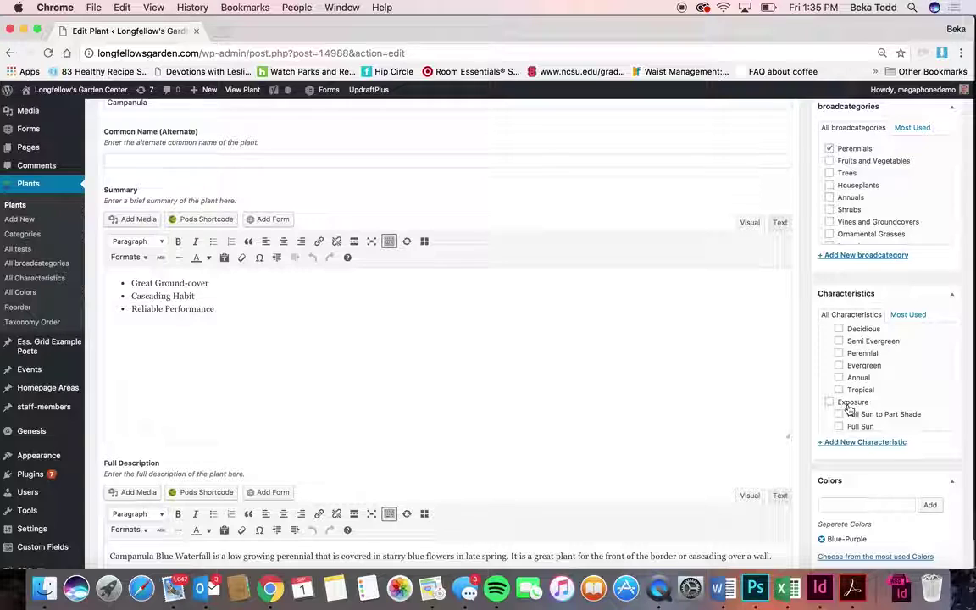
{"action": "scroll", "coordinate": [854, 415], "scroll_direction": "up", "scroll_amount": 8}
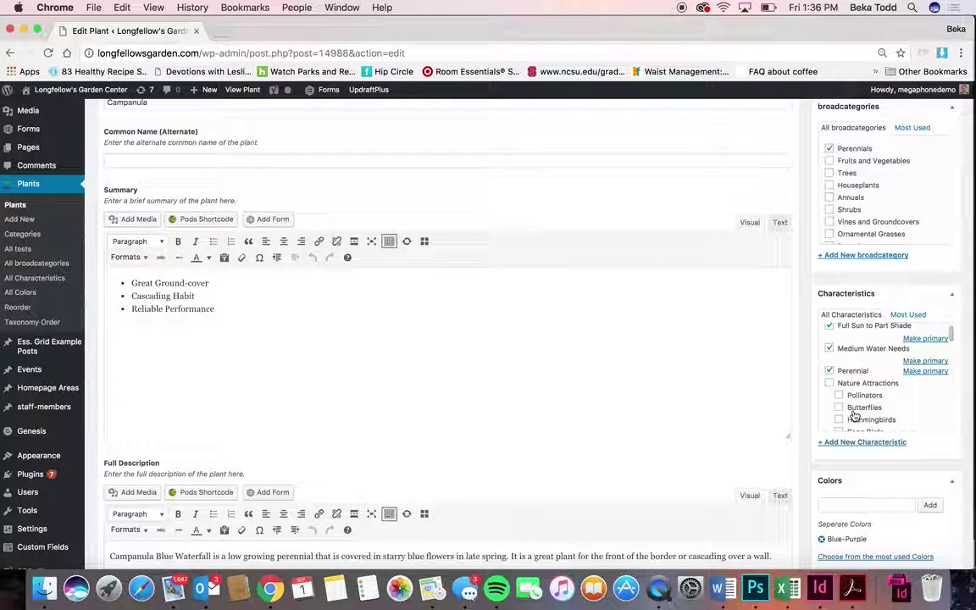
Step: Examine the available broadcategories and Characteristics options of the Campanula entry down to the end of each list
{"action": "scroll", "coordinate": [866, 424], "scroll_direction": "up", "scroll_amount": 3}
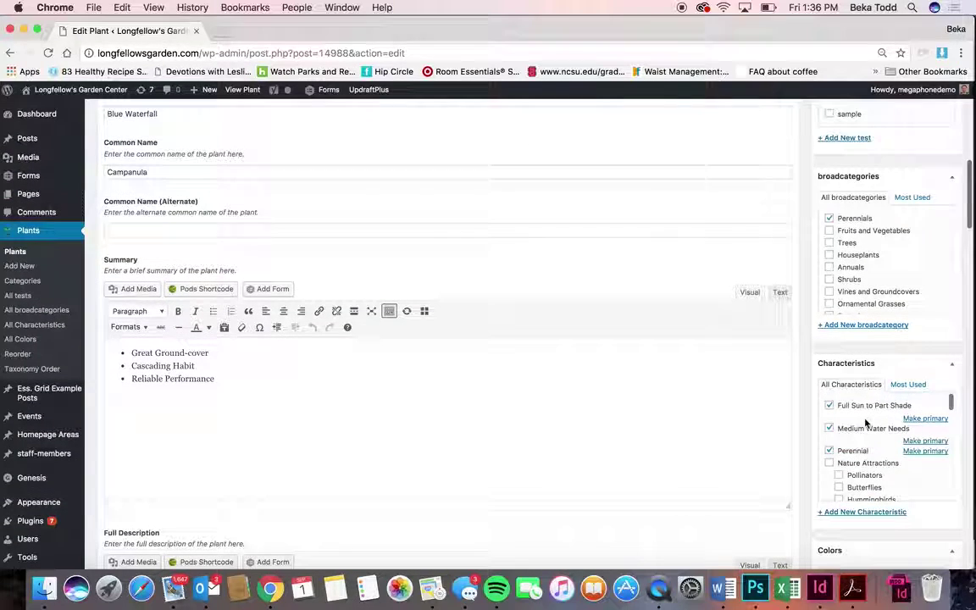
{"action": "scroll", "coordinate": [865, 425], "scroll_direction": "down", "scroll_amount": 2}
{"action": "scroll", "coordinate": [866, 428], "scroll_direction": "up", "scroll_amount": 5}
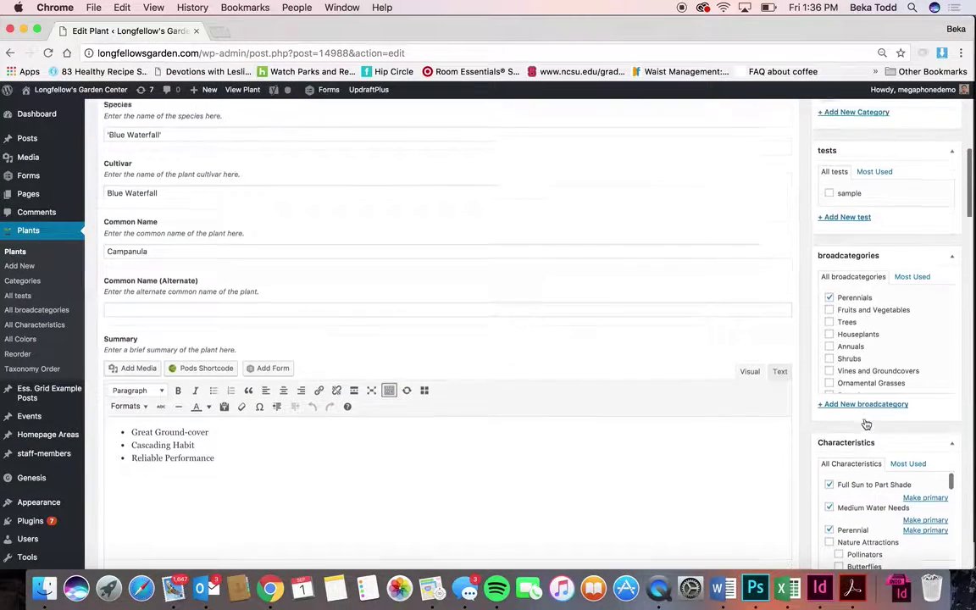
{"action": "scroll", "coordinate": [876, 327], "scroll_direction": "down", "scroll_amount": 5}
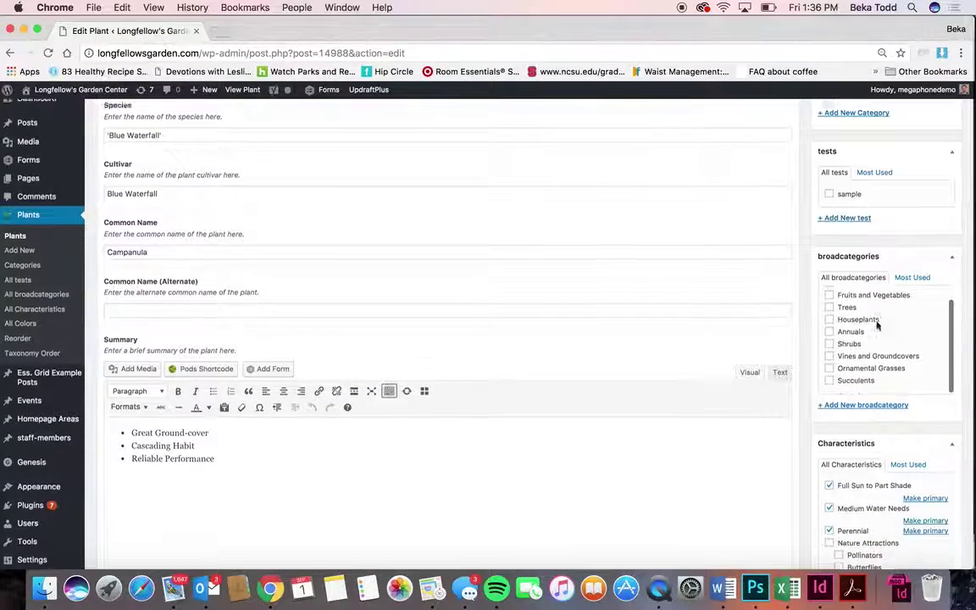
{"action": "scroll", "coordinate": [876, 326], "scroll_direction": "up", "scroll_amount": 2}
{"action": "scroll", "coordinate": [877, 325], "scroll_direction": "down", "scroll_amount": 8}
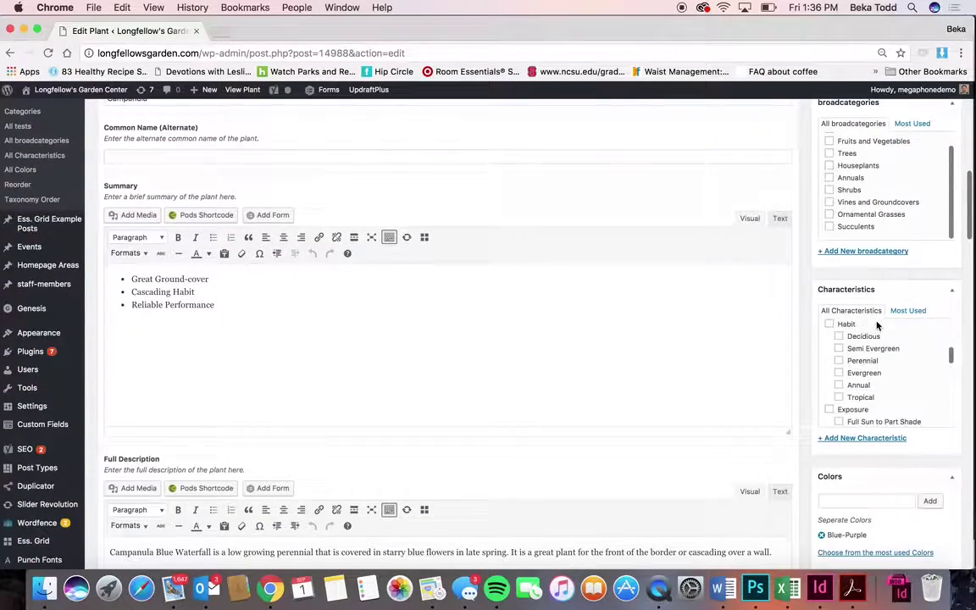
{"action": "scroll", "coordinate": [877, 325], "scroll_direction": "down", "scroll_amount": 8}
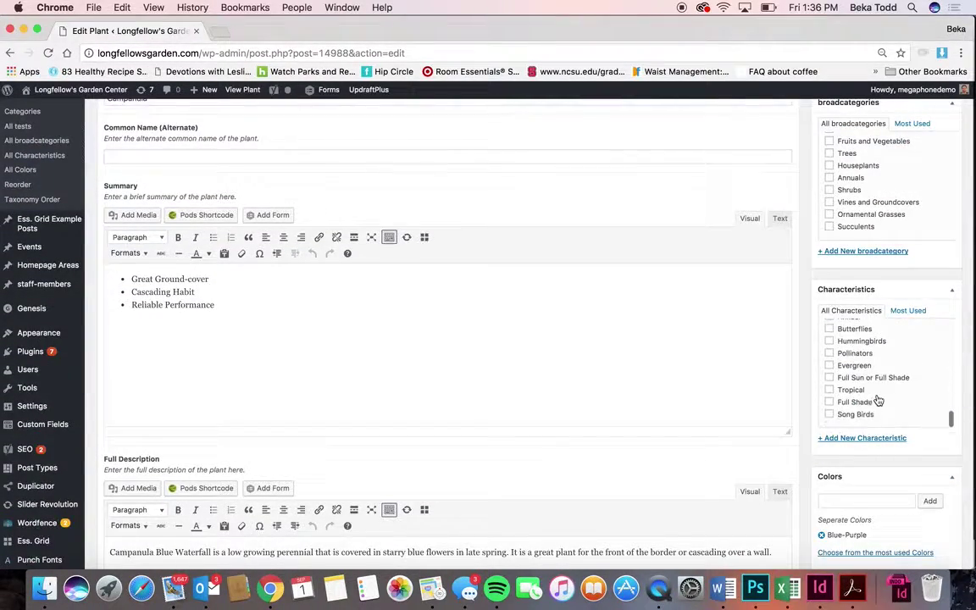
{"action": "scroll", "coordinate": [835, 424], "scroll_direction": "down", "scroll_amount": 5}
Step: Look up the color suggestions for "blu" in the Campanula entry's Colors field, then clear the text
{"action": "left_click", "coordinate": [847, 321]}
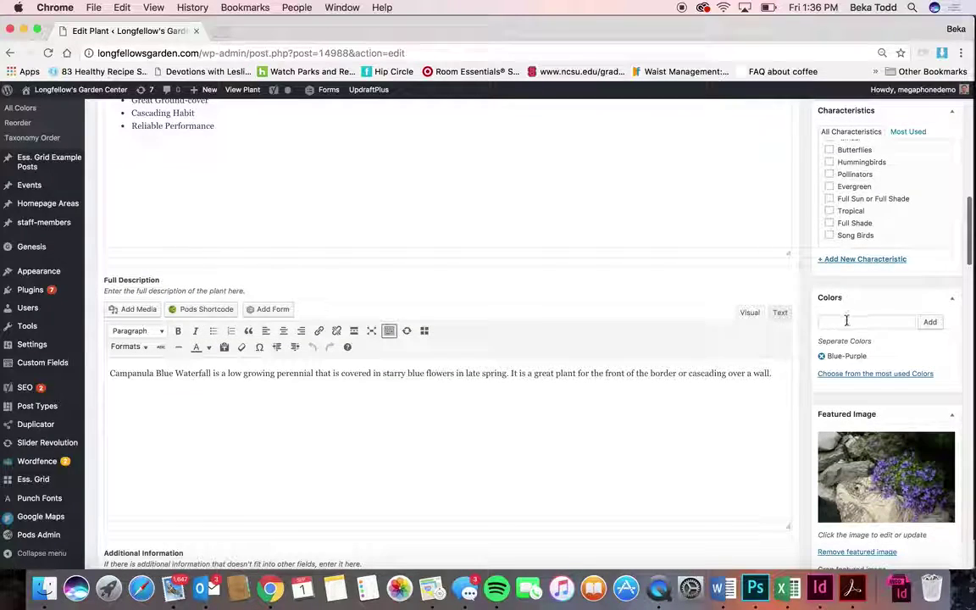
{"action": "type", "text": "blu"}
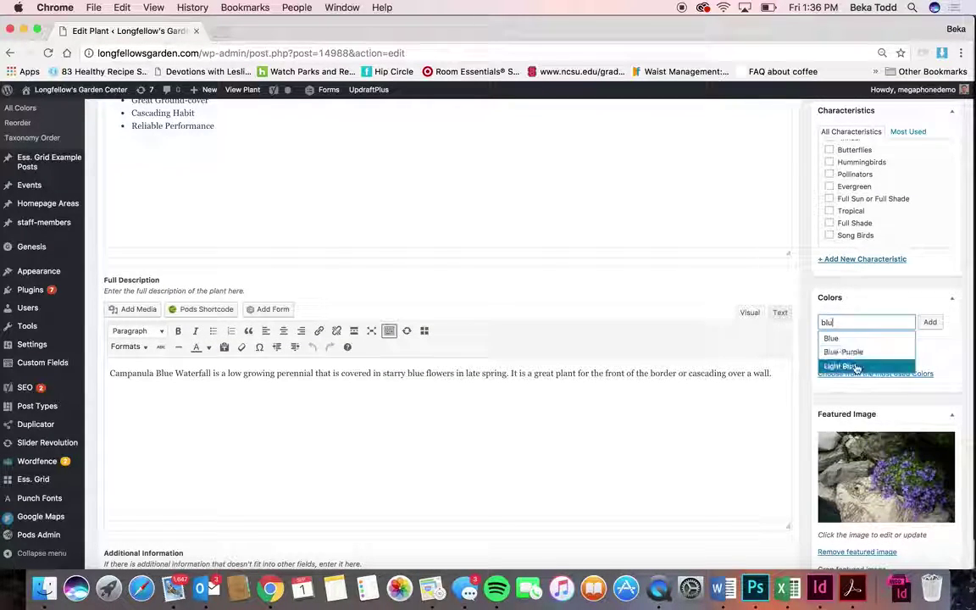
{"action": "key", "text": "Down"}
{"action": "key", "text": "Down"}
{"action": "key", "text": "Return"}
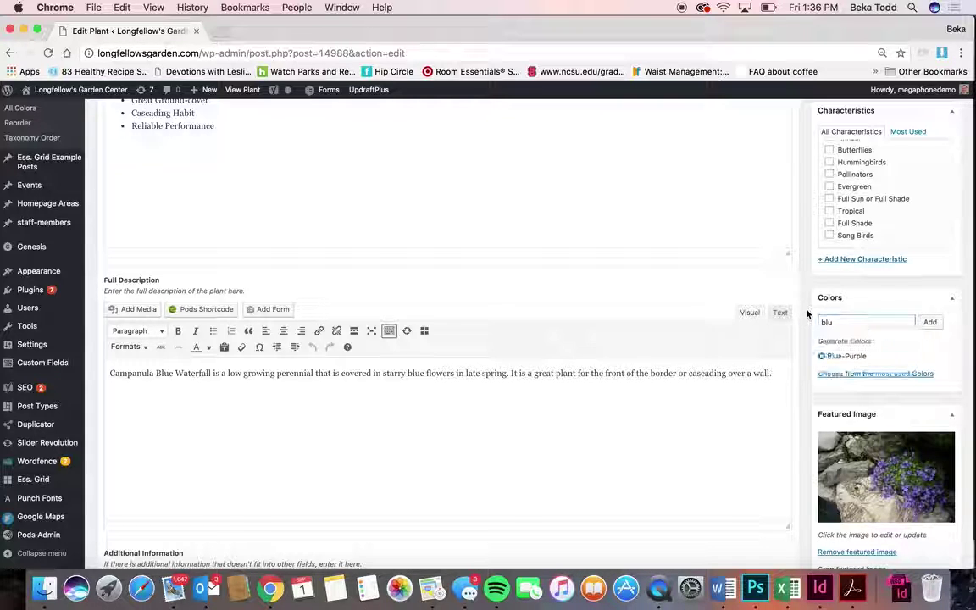
{"action": "key", "text": "BackSpace"}
{"action": "key", "text": "BackSpace"}
{"action": "key", "text": "BackSpace"}
Step: Open the crop tool for the Campanula entry's featured image to view its image sizes, then close it
{"action": "scroll", "coordinate": [875, 536], "scroll_direction": "down", "scroll_amount": 3}
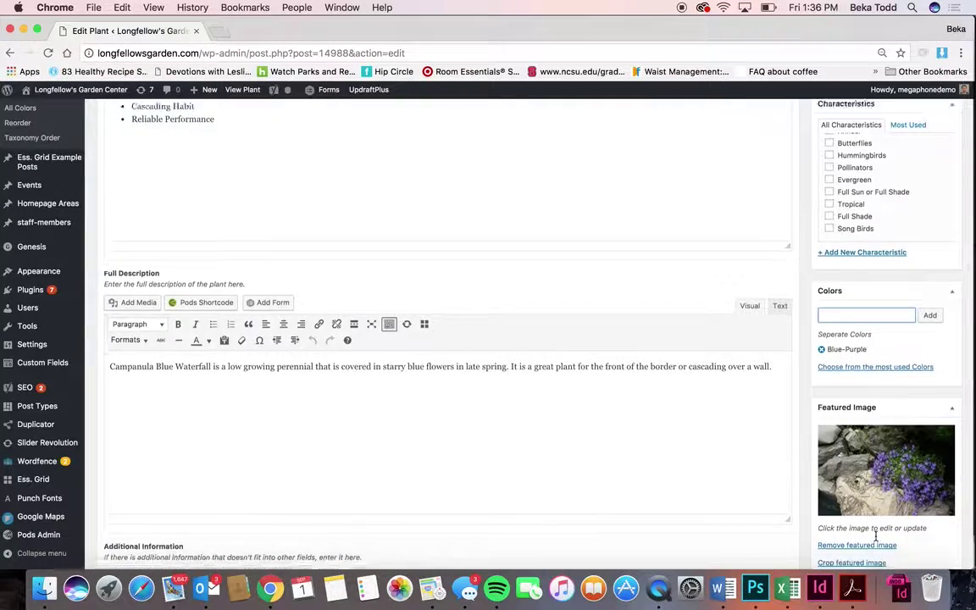
{"action": "scroll", "coordinate": [876, 533], "scroll_direction": "down", "scroll_amount": 1}
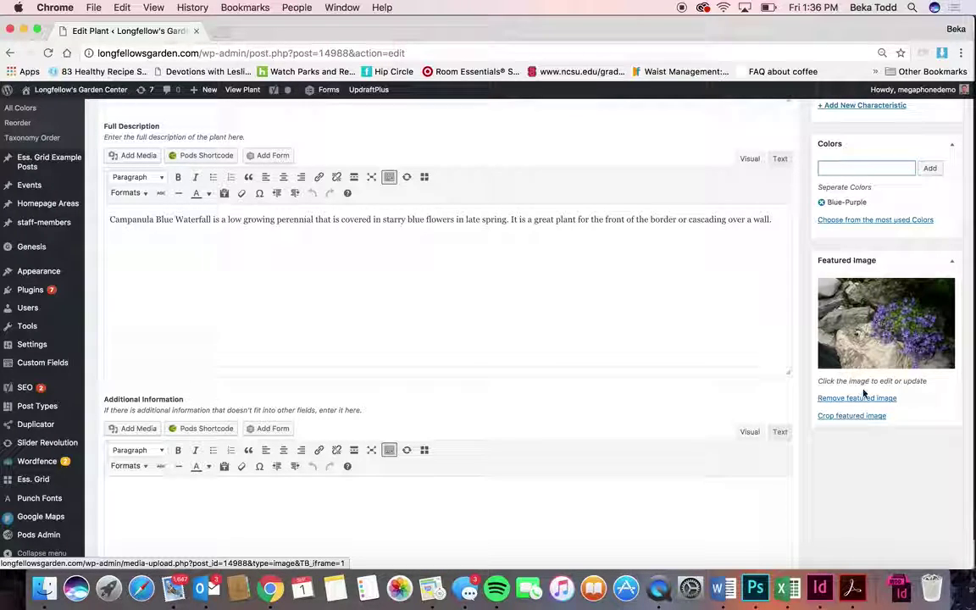
{"action": "left_click", "coordinate": [867, 416]}
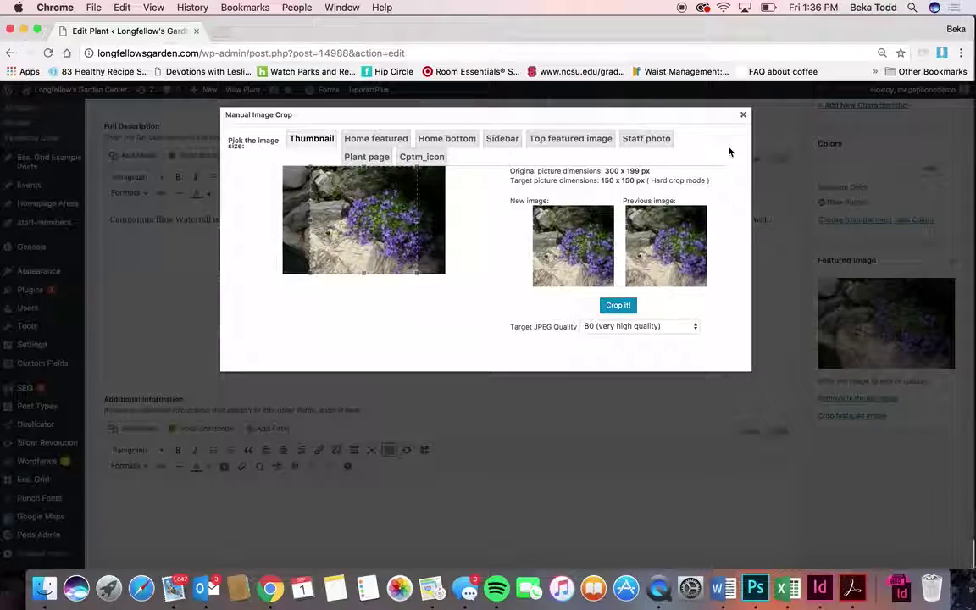
{"action": "left_click", "coordinate": [743, 114]}
Step: Start a new plant entry and look through its empty fields from Plant ID to the sharing options
{"action": "scroll", "coordinate": [775, 216], "scroll_direction": "up", "scroll_amount": 15}
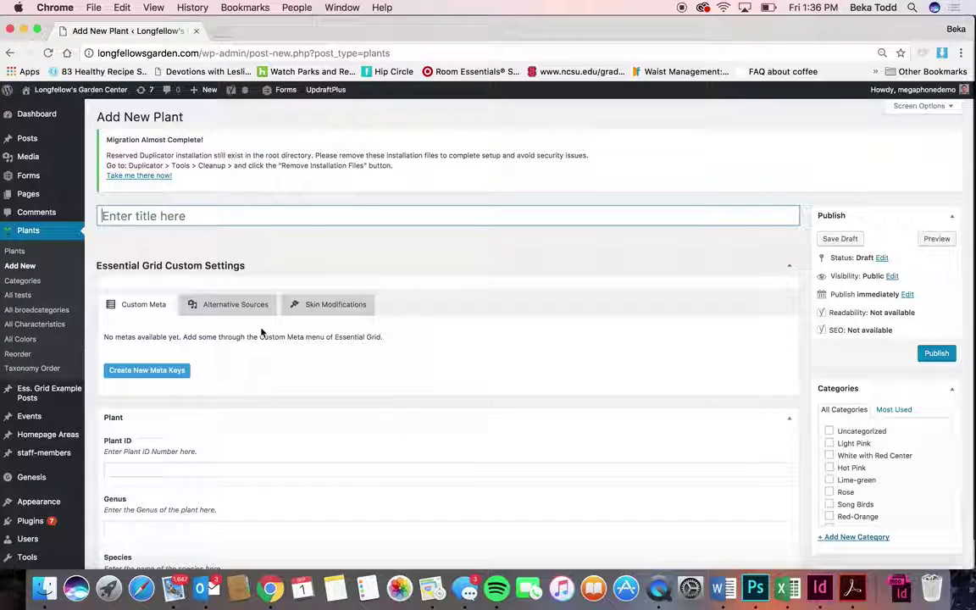
{"action": "scroll", "coordinate": [659, 356], "scroll_direction": "down", "scroll_amount": 2}
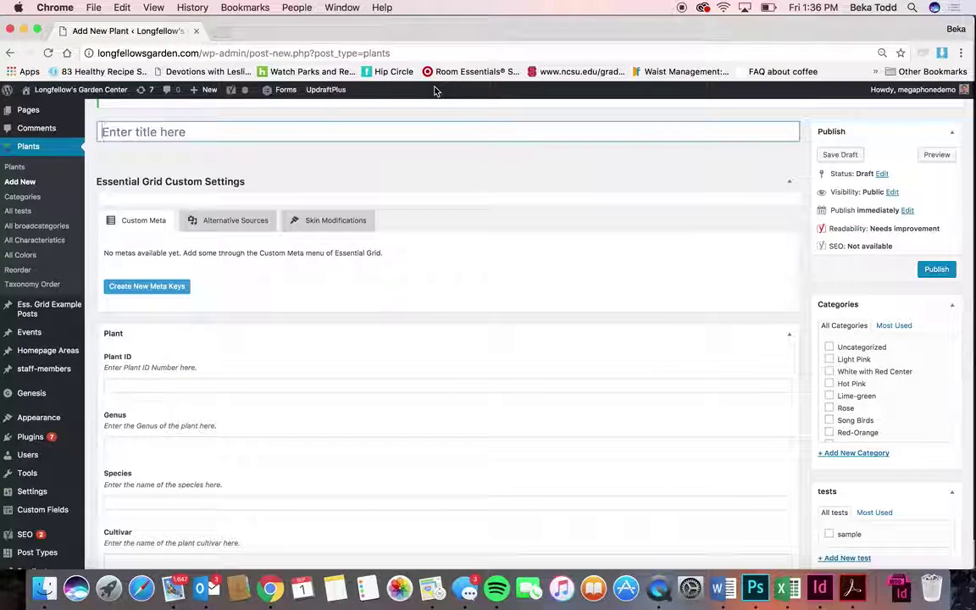
{"action": "scroll", "coordinate": [252, 267], "scroll_direction": "down", "scroll_amount": 3}
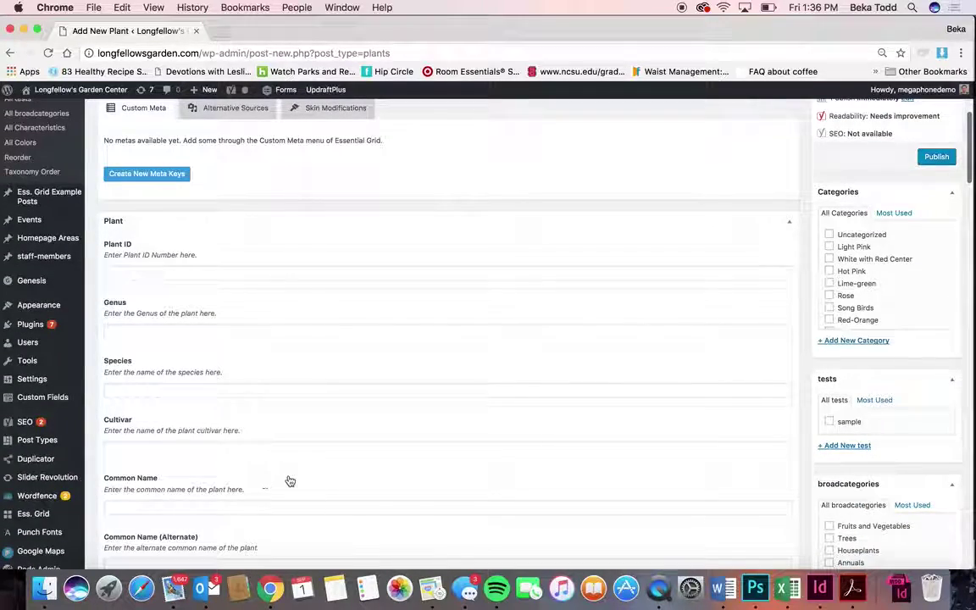
{"action": "scroll", "coordinate": [288, 479], "scroll_direction": "down", "scroll_amount": 4}
{"action": "scroll", "coordinate": [284, 390], "scroll_direction": "down", "scroll_amount": 2}
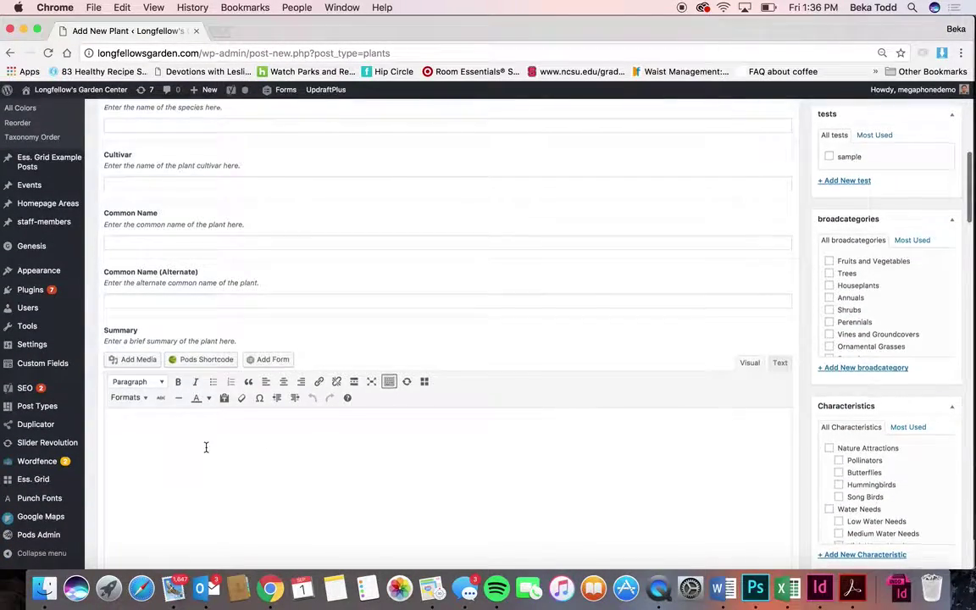
{"action": "scroll", "coordinate": [206, 446], "scroll_direction": "down", "scroll_amount": 4}
{"action": "scroll", "coordinate": [206, 448], "scroll_direction": "down", "scroll_amount": 8}
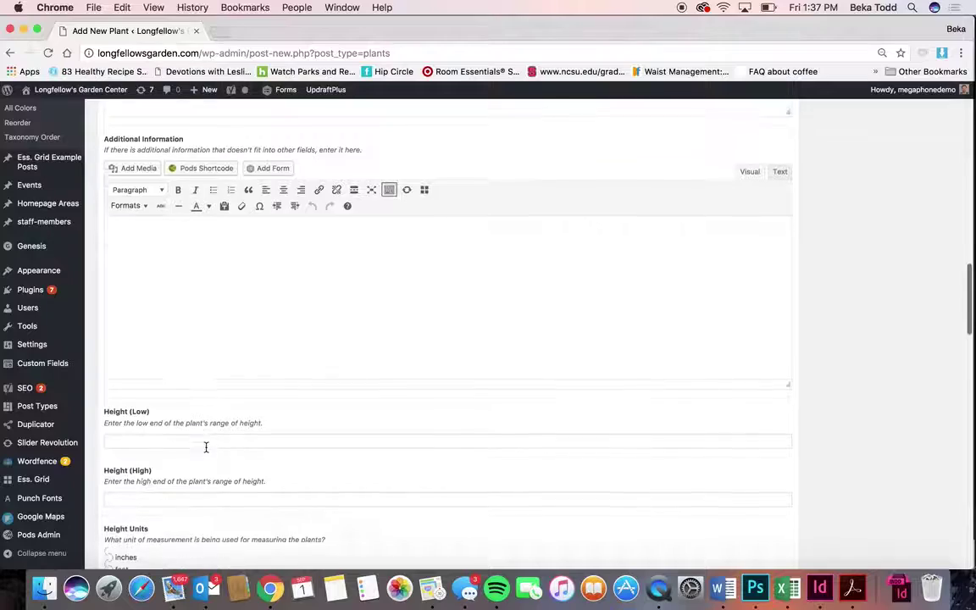
{"action": "scroll", "coordinate": [206, 451], "scroll_direction": "down", "scroll_amount": 10}
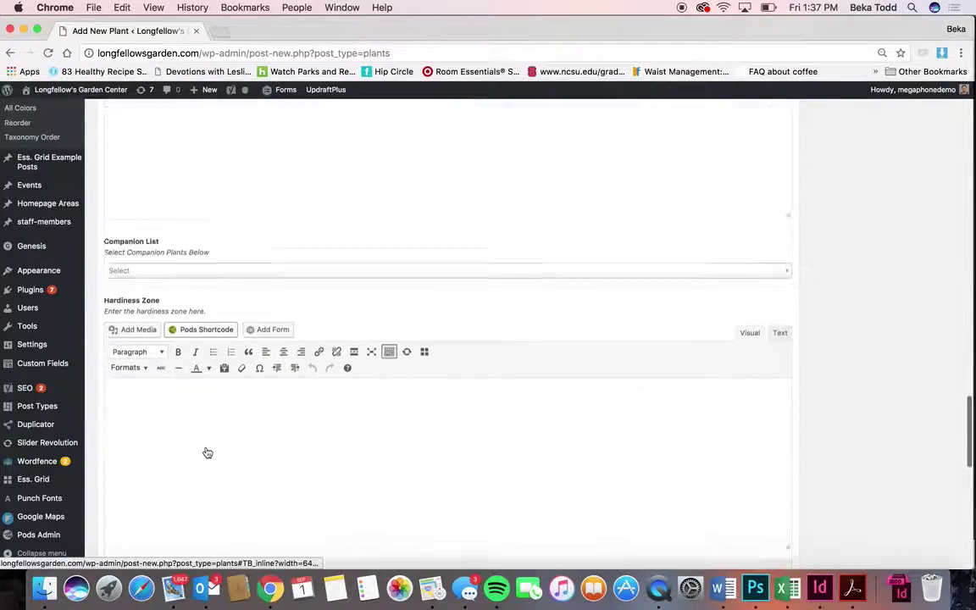
{"action": "scroll", "coordinate": [207, 453], "scroll_direction": "down", "scroll_amount": 8}
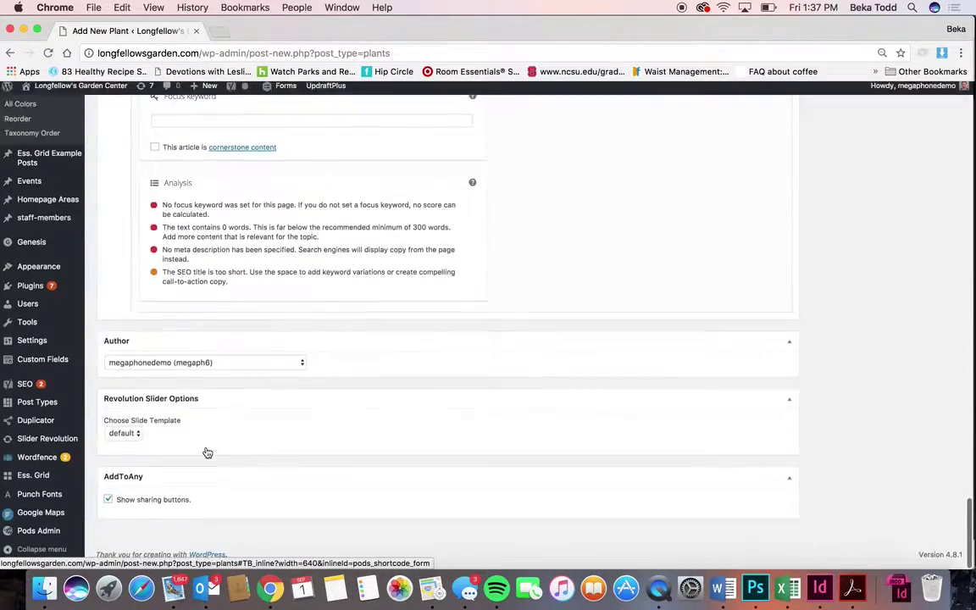
{"action": "scroll", "coordinate": [207, 451], "scroll_direction": "up", "scroll_amount": 20}
{"action": "scroll", "coordinate": [206, 451], "scroll_direction": "up", "scroll_amount": 8}
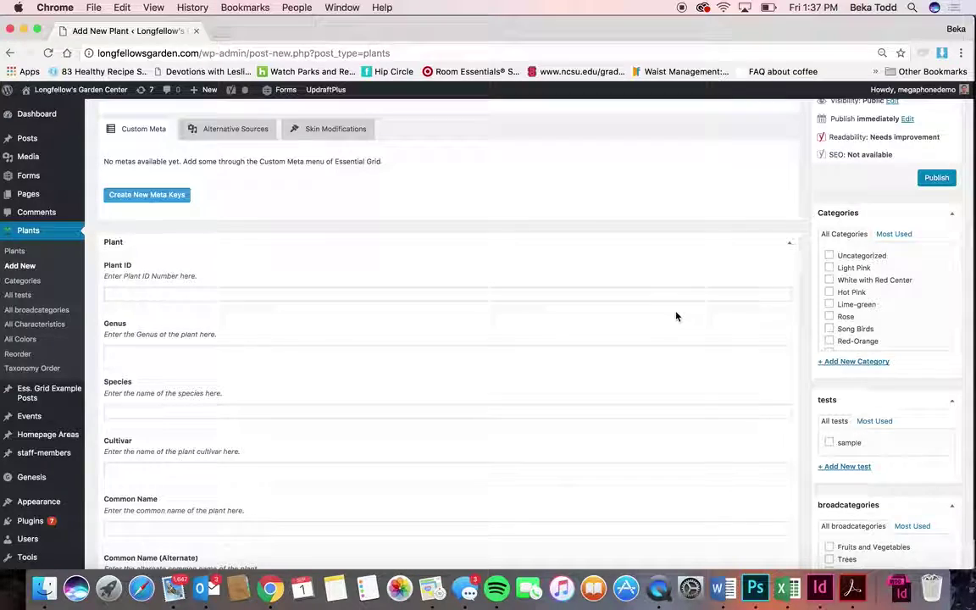
Step: Examine the broadcategories and Characteristics choices offered for the new plant
{"action": "scroll", "coordinate": [866, 429], "scroll_direction": "down", "scroll_amount": 5}
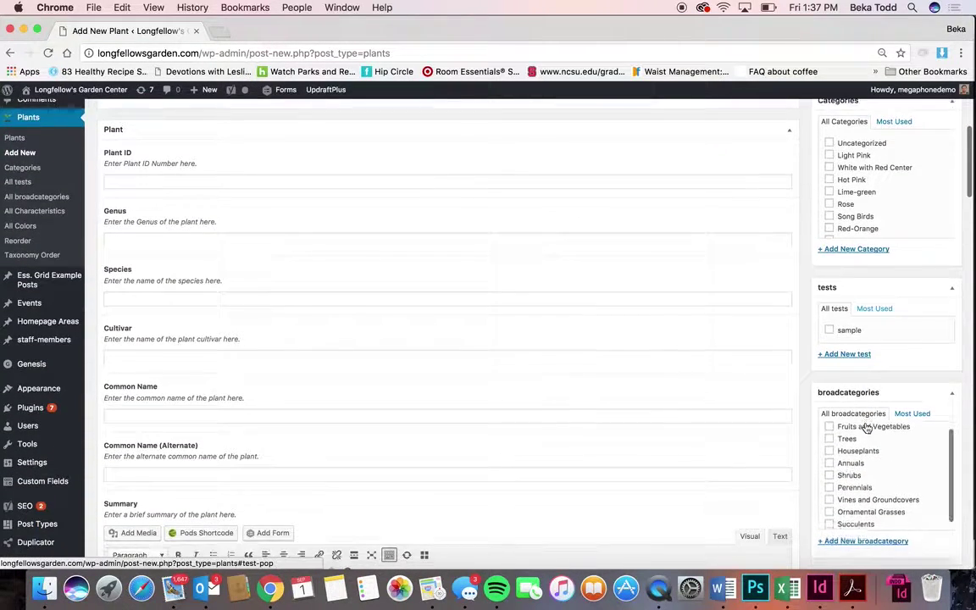
{"action": "scroll", "coordinate": [864, 469], "scroll_direction": "down", "scroll_amount": 5}
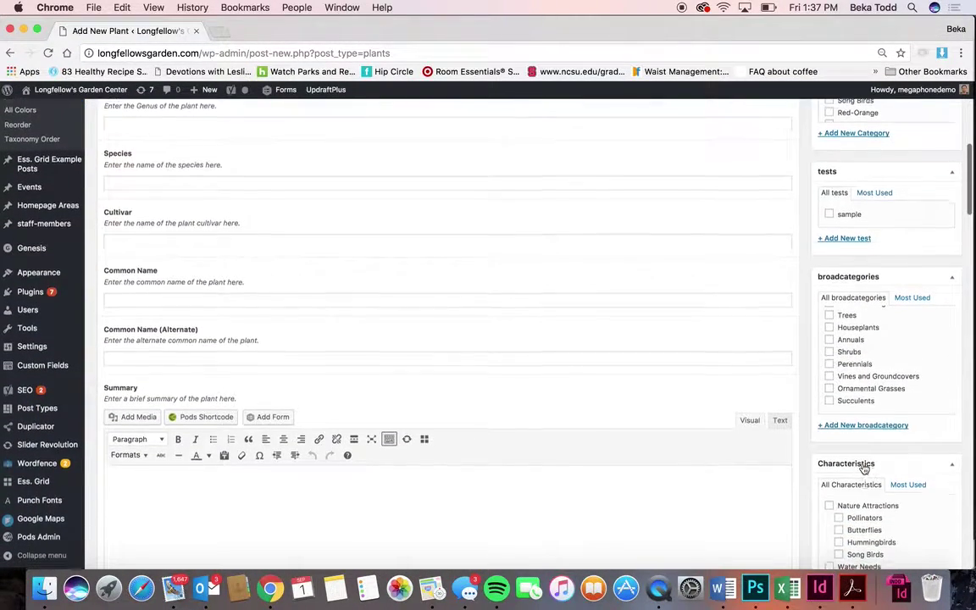
{"action": "scroll", "coordinate": [864, 469], "scroll_direction": "down", "scroll_amount": 10}
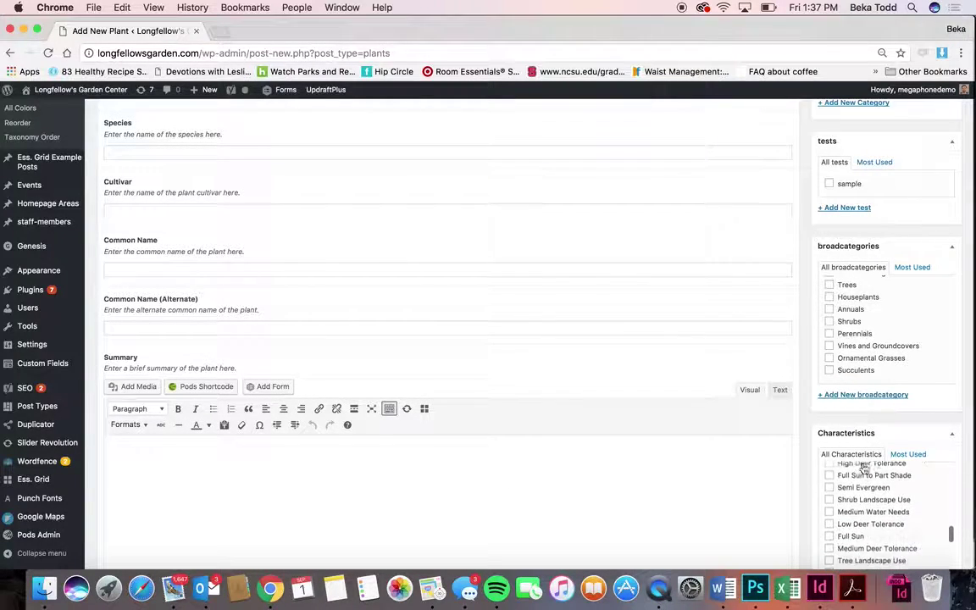
{"action": "scroll", "coordinate": [854, 501], "scroll_direction": "up", "scroll_amount": 10}
{"action": "scroll", "coordinate": [812, 484], "scroll_direction": "down", "scroll_amount": 10}
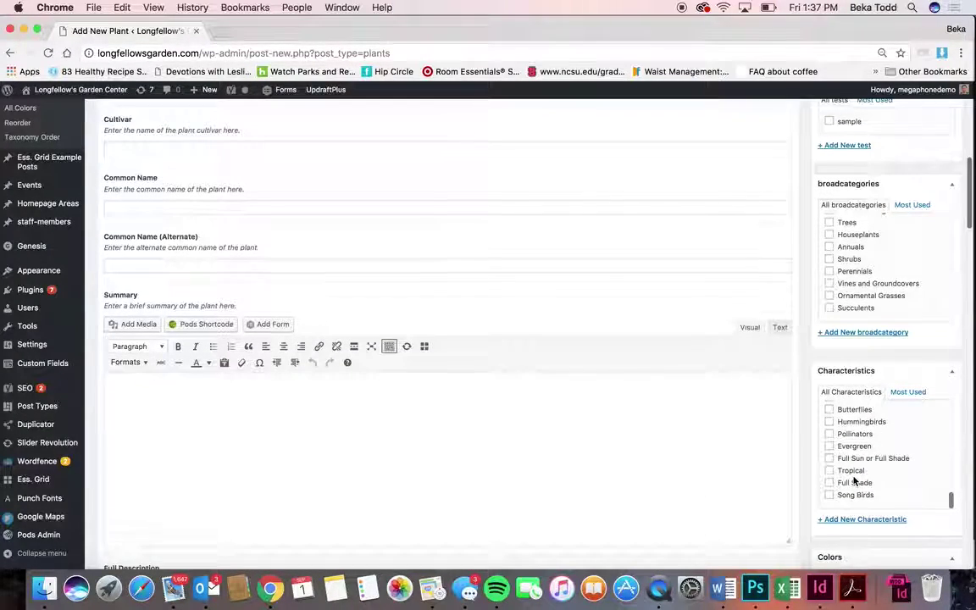
Step: Add the suggested color Scarlet Red to the new plant, then remove it
{"action": "left_click", "coordinate": [846, 387]}
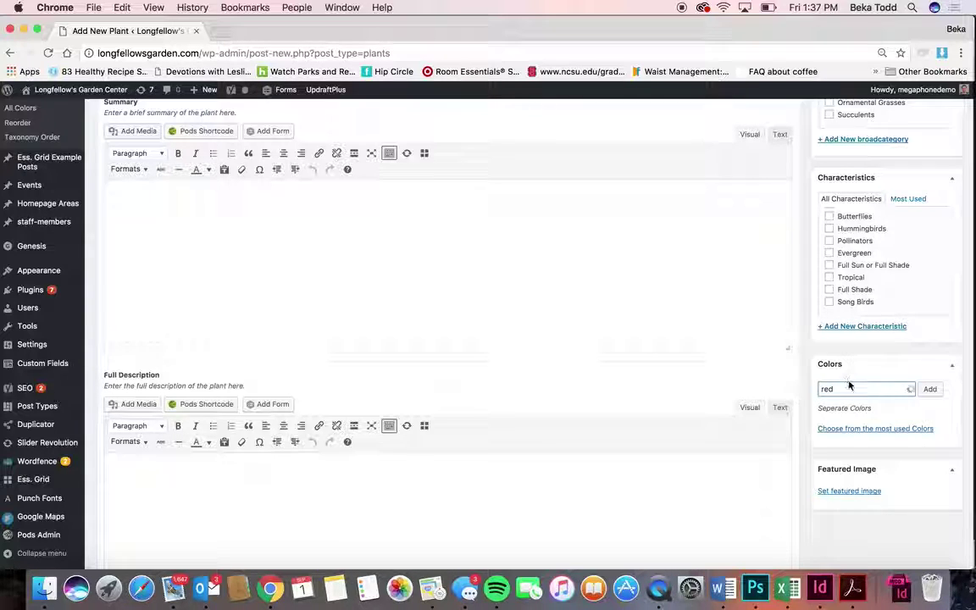
{"action": "left_click", "coordinate": [840, 447]}
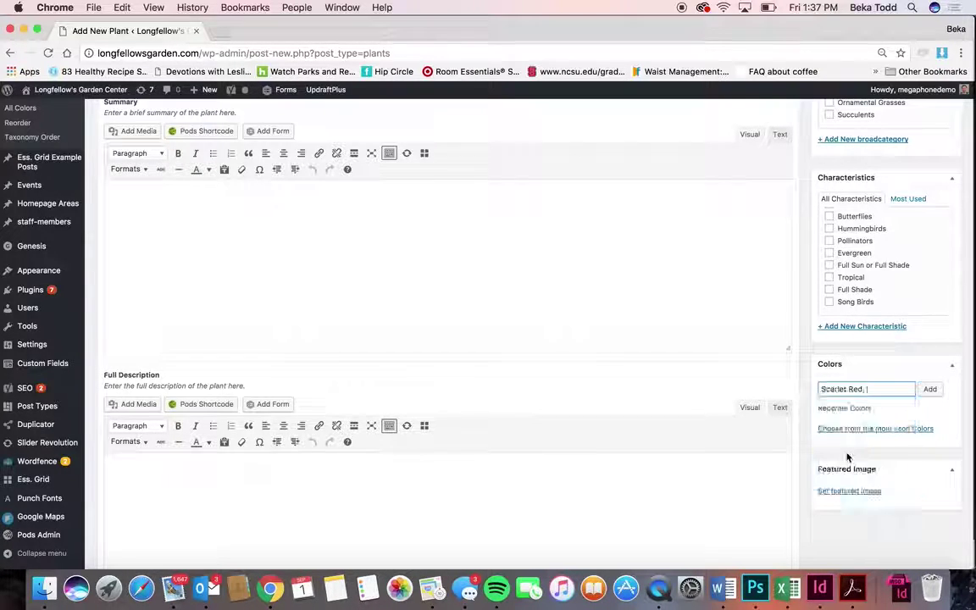
{"action": "left_click", "coordinate": [929, 388]}
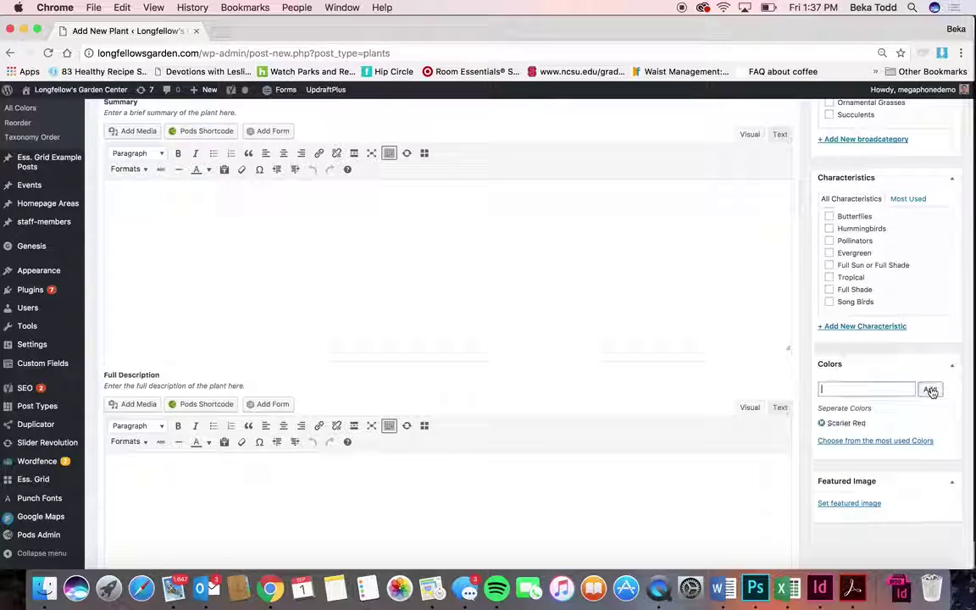
{"action": "left_click", "coordinate": [821, 423]}
Step: Set the pink flower-spike photo from the Media Library as the new plant's featured image
{"action": "left_click", "coordinate": [854, 492]}
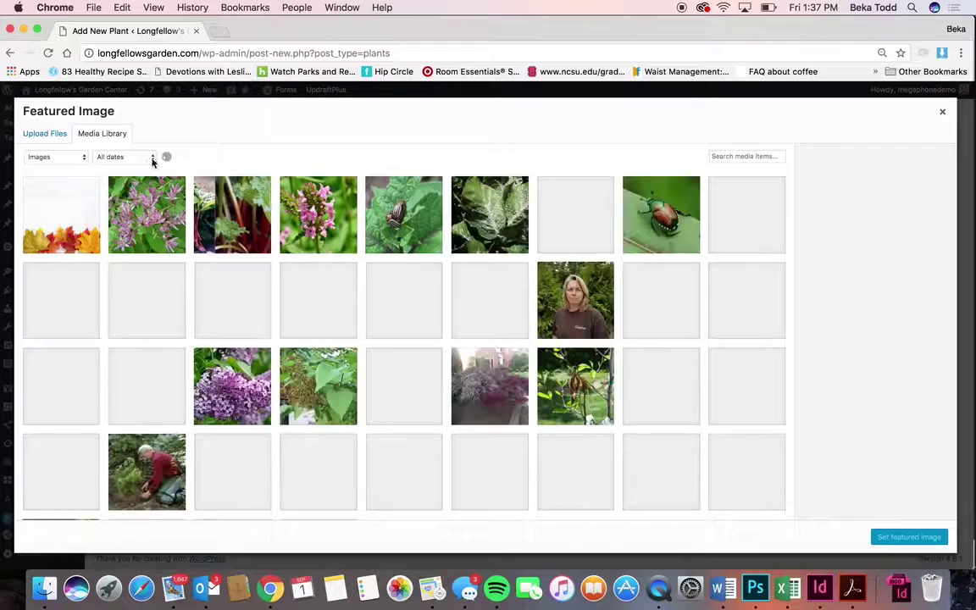
{"action": "left_click", "coordinate": [353, 226]}
{"action": "left_click", "coordinate": [893, 538]}
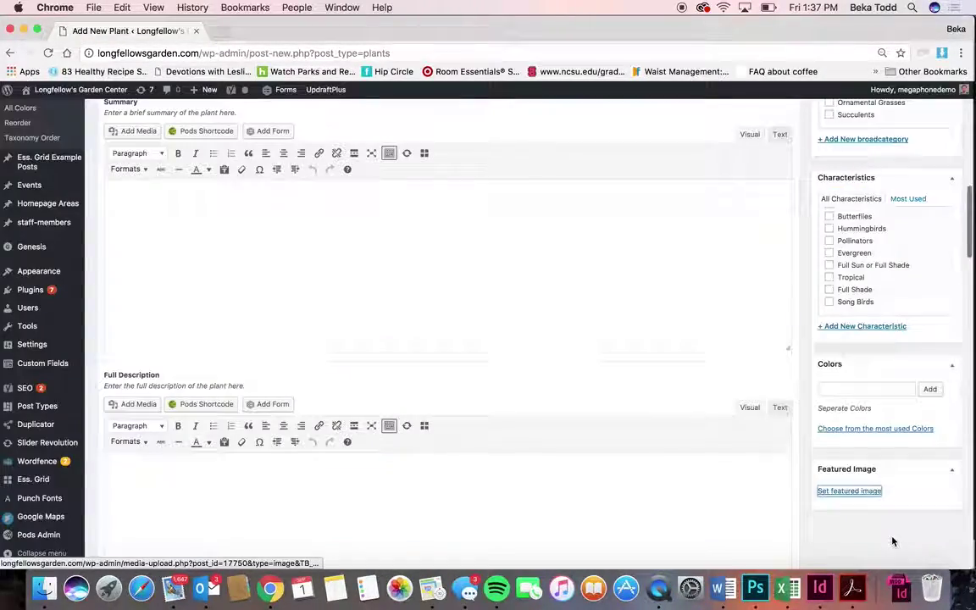
{"action": "scroll", "coordinate": [892, 541], "scroll_direction": "down", "scroll_amount": 5}
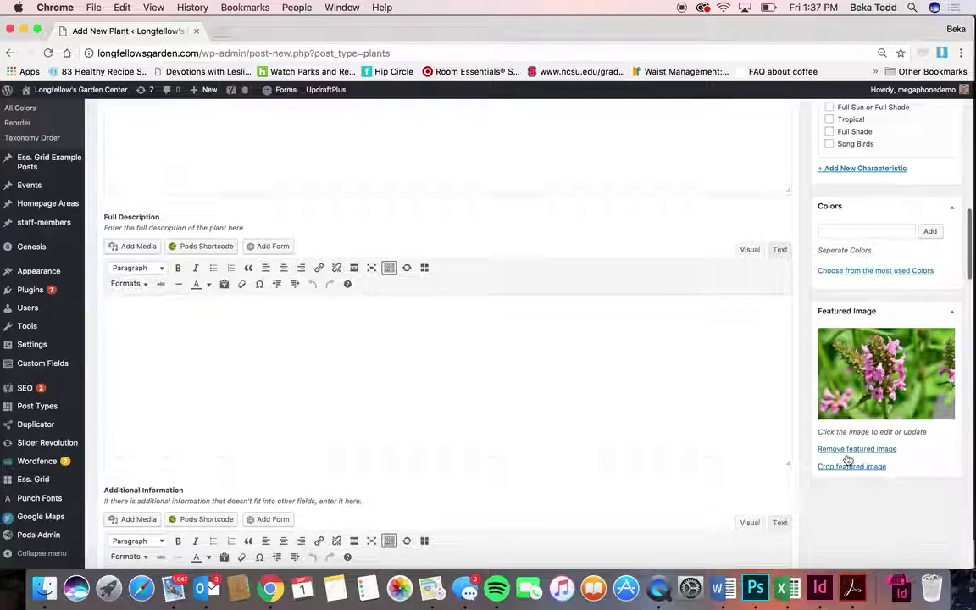
Step: Open and close the crop tool for the new plant's featured image, then remove the image
{"action": "left_click", "coordinate": [851, 467]}
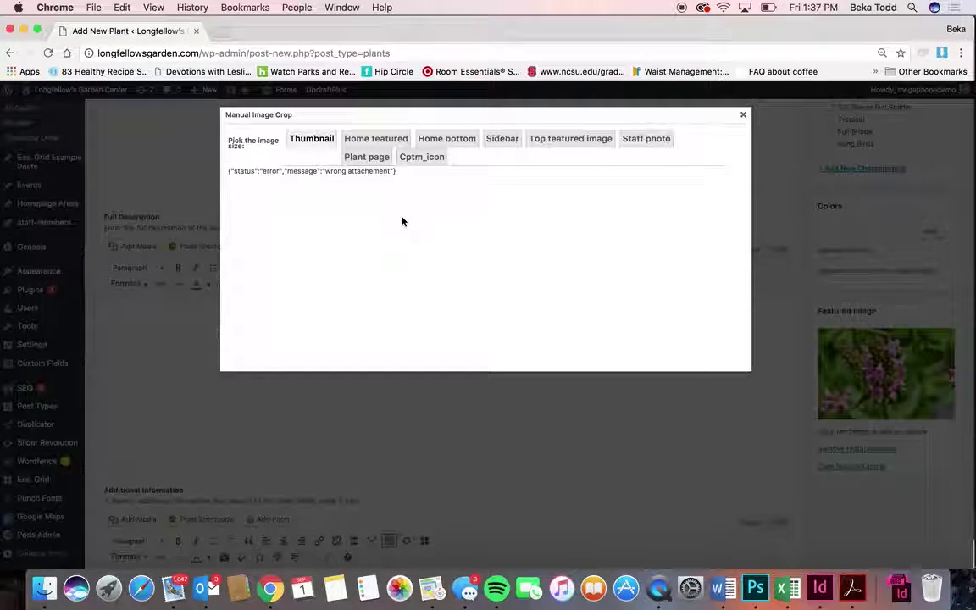
{"action": "left_click", "coordinate": [742, 116]}
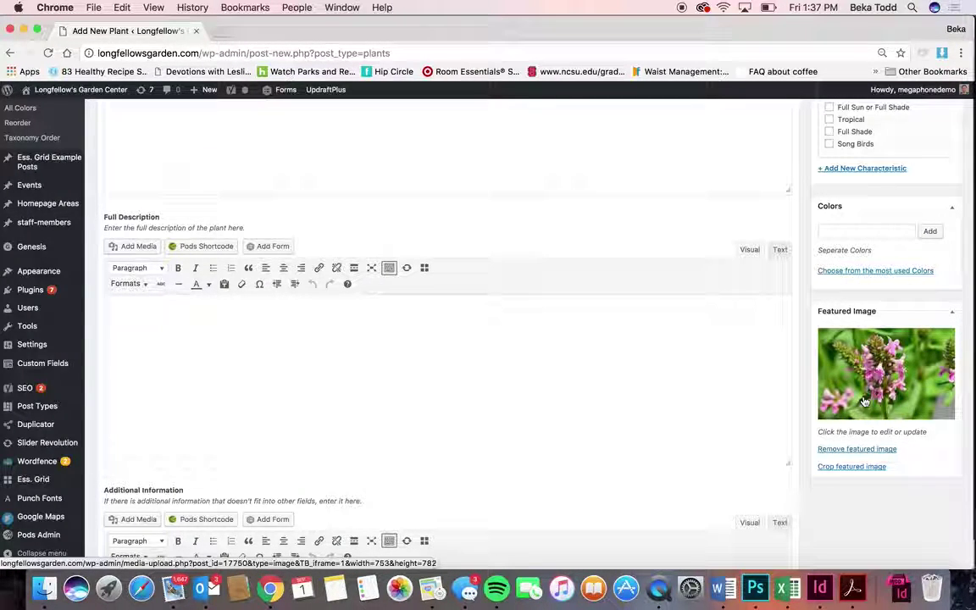
{"action": "left_click", "coordinate": [874, 449]}
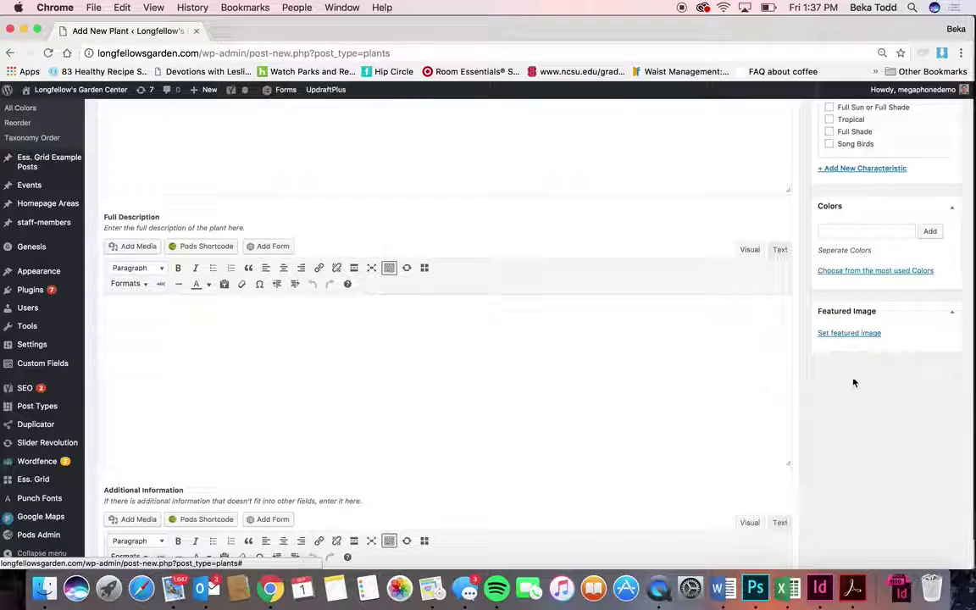
Step: Open the file upload option for the featured image, view the computer's file chooser, and cancel the selection
{"action": "left_click", "coordinate": [843, 333]}
{"action": "left_click", "coordinate": [45, 134]}
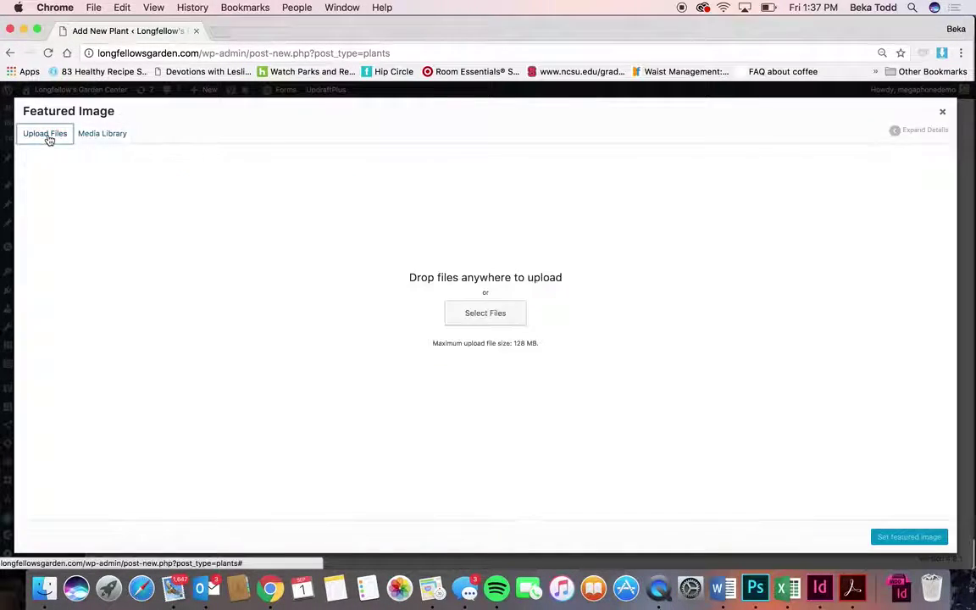
{"action": "left_click", "coordinate": [483, 315]}
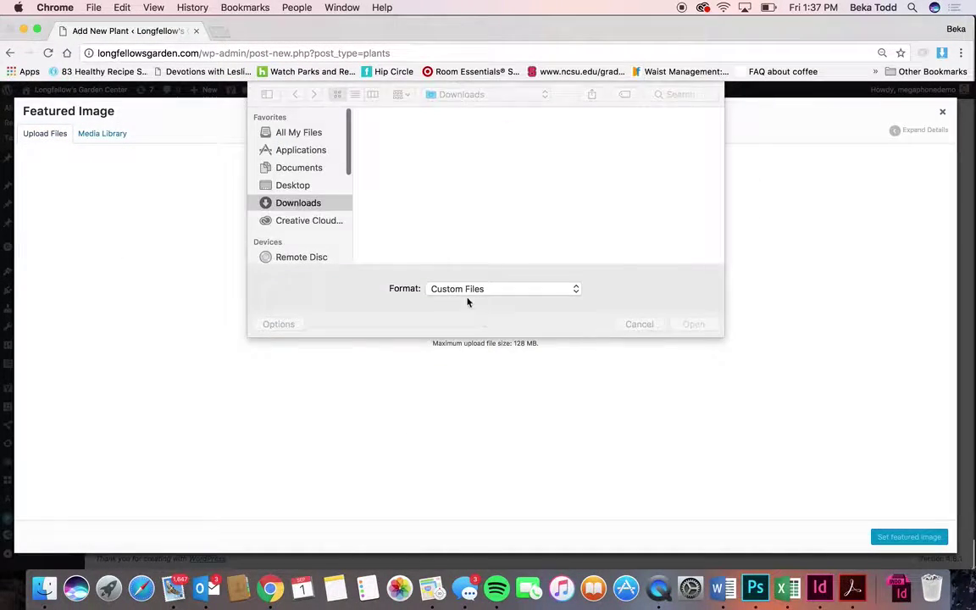
{"action": "left_click", "coordinate": [638, 323]}
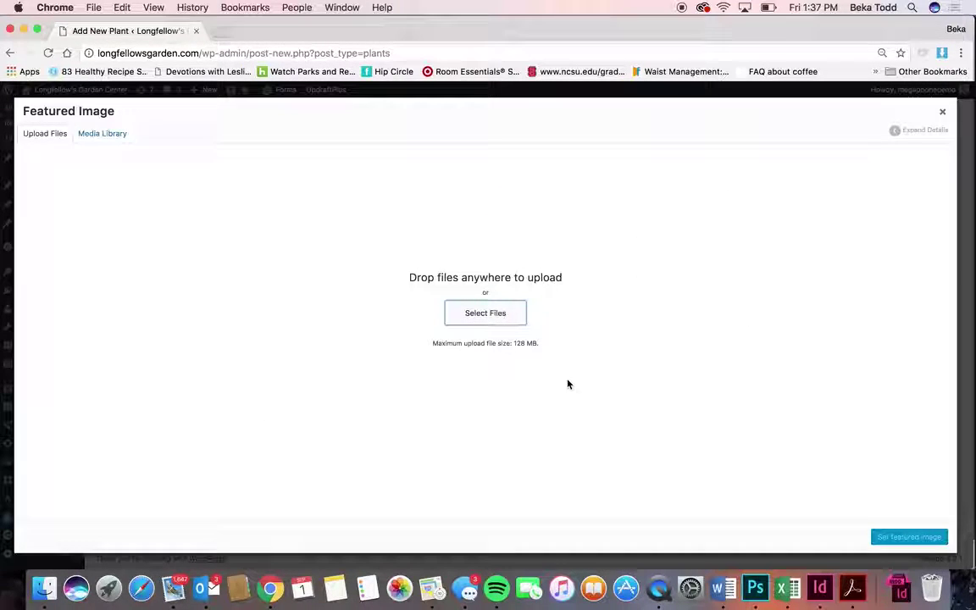
Step: Close the featured image dialog without choosing a picture and look over the new plant form
{"action": "key", "text": "Escape"}
{"action": "scroll", "coordinate": [508, 343], "scroll_direction": "up", "scroll_amount": 10}
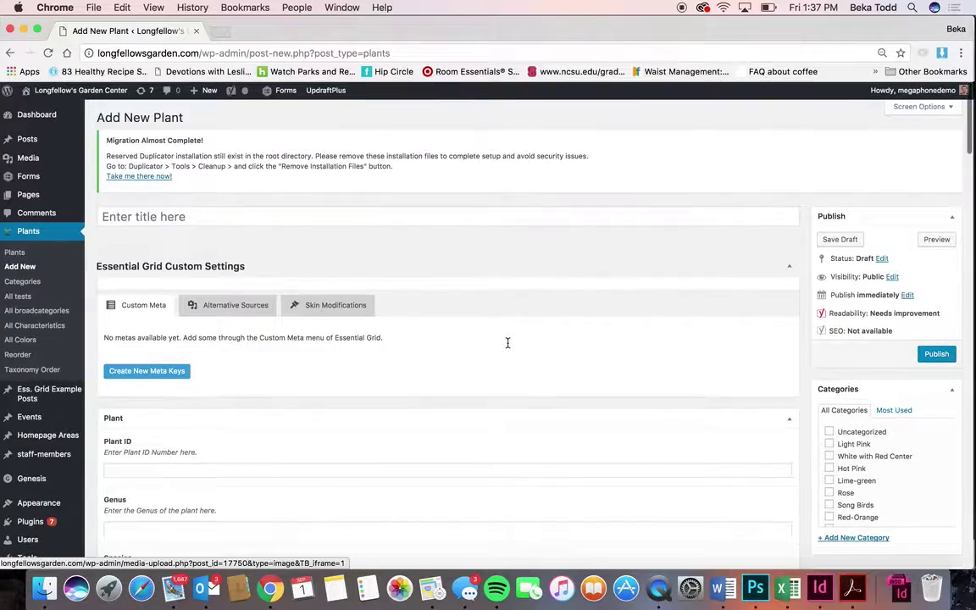
{"action": "scroll", "coordinate": [509, 345], "scroll_direction": "down", "scroll_amount": 8}
{"action": "scroll", "coordinate": [508, 348], "scroll_direction": "up", "scroll_amount": 3}
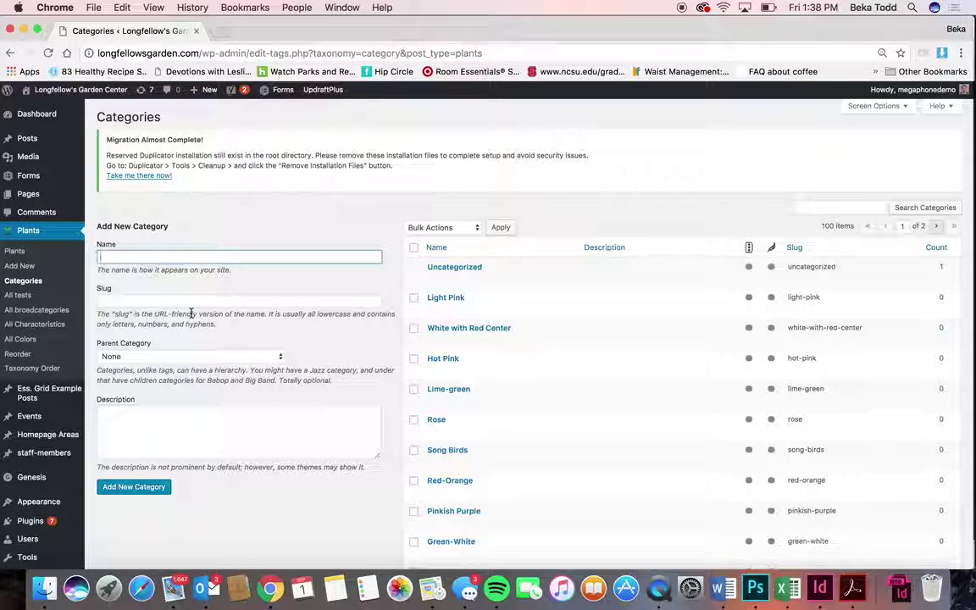
Step: On the plant Categories page, view the available parent categories without choosing one and browse the list of existing categories
{"action": "left_click", "coordinate": [264, 358]}
{"action": "scroll", "coordinate": [246, 415], "scroll_direction": "down", "scroll_amount": 10}
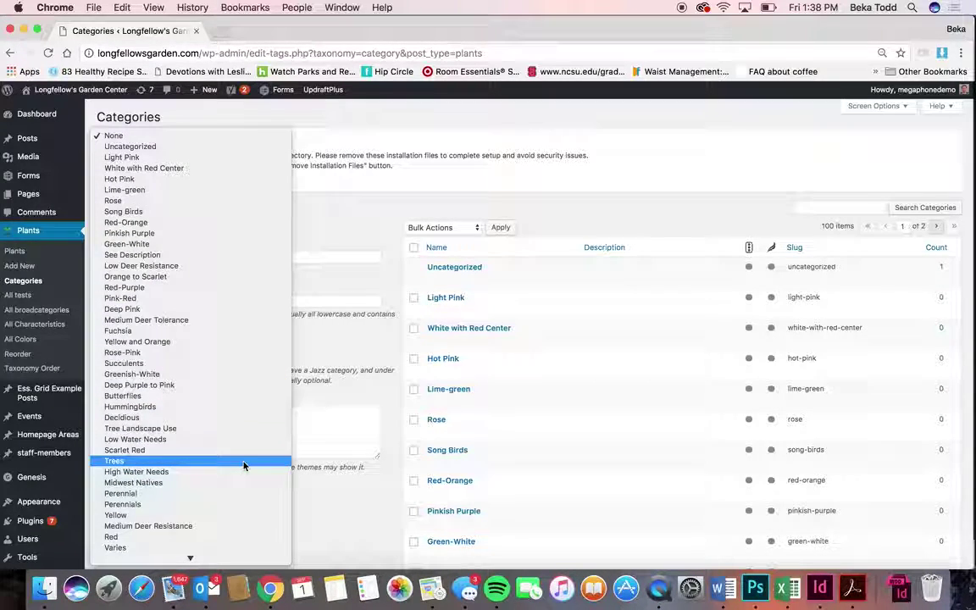
{"action": "left_click", "coordinate": [310, 357]}
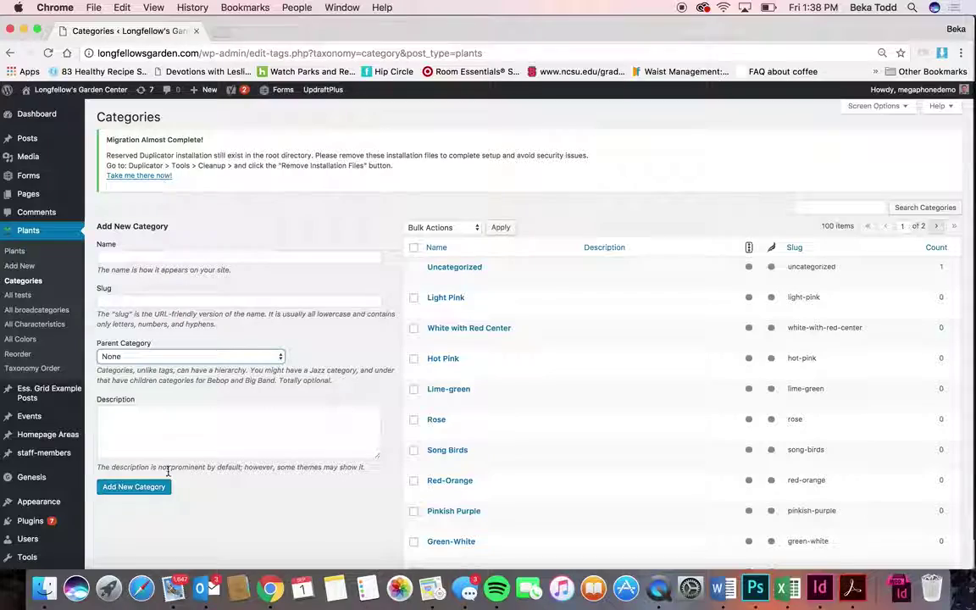
{"action": "scroll", "coordinate": [383, 523], "scroll_direction": "down", "scroll_amount": 15}
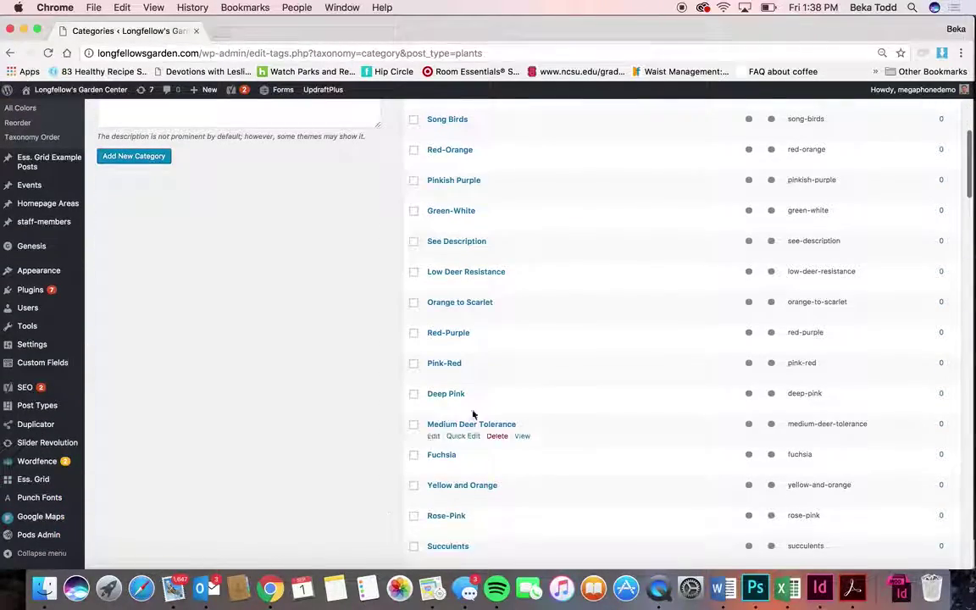
{"action": "scroll", "coordinate": [481, 413], "scroll_direction": "up", "scroll_amount": 20}
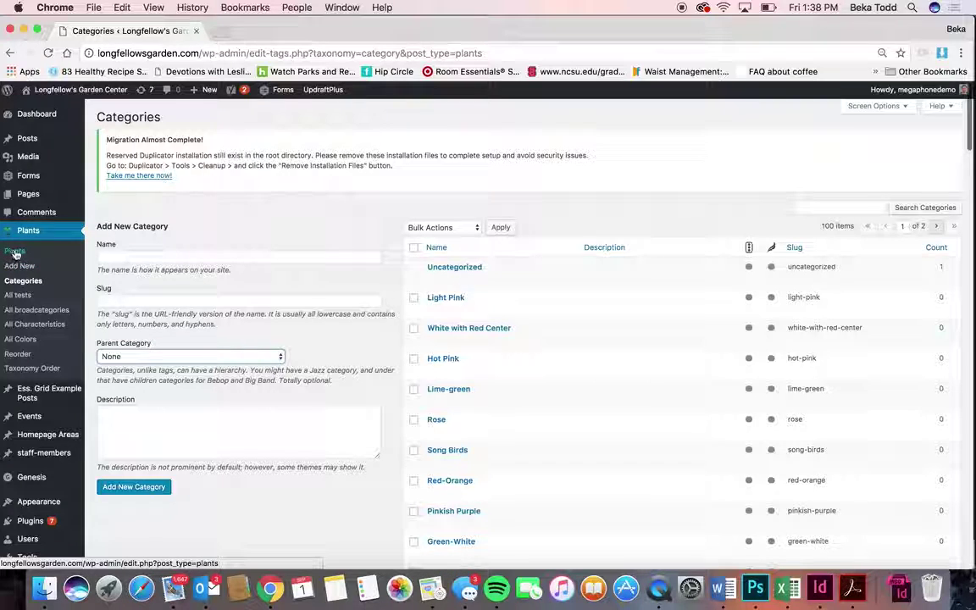
Step: Look through the plants' broadcategories, characteristics and taxonomy order pages
{"action": "left_click", "coordinate": [39, 312]}
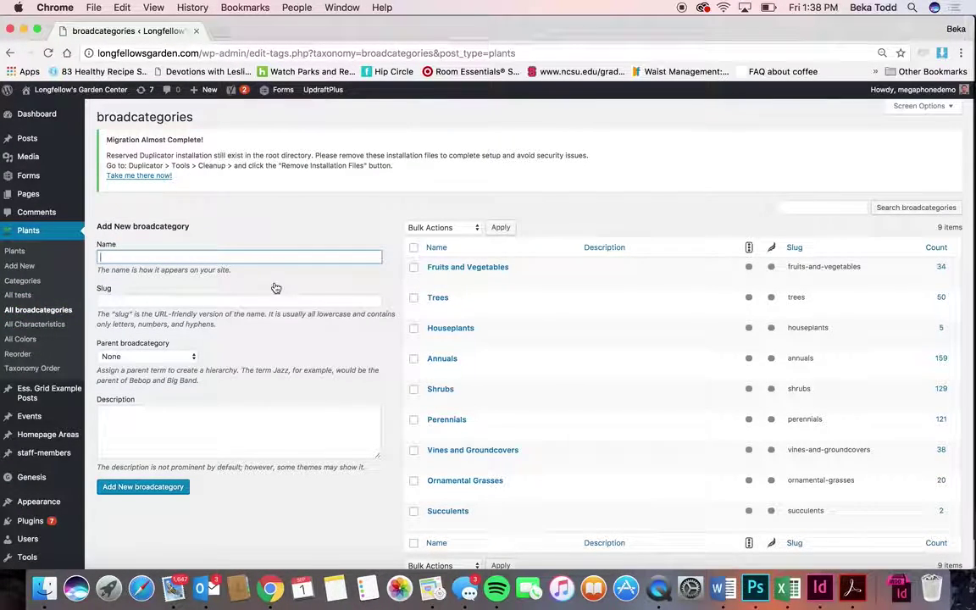
{"action": "left_click", "coordinate": [34, 325]}
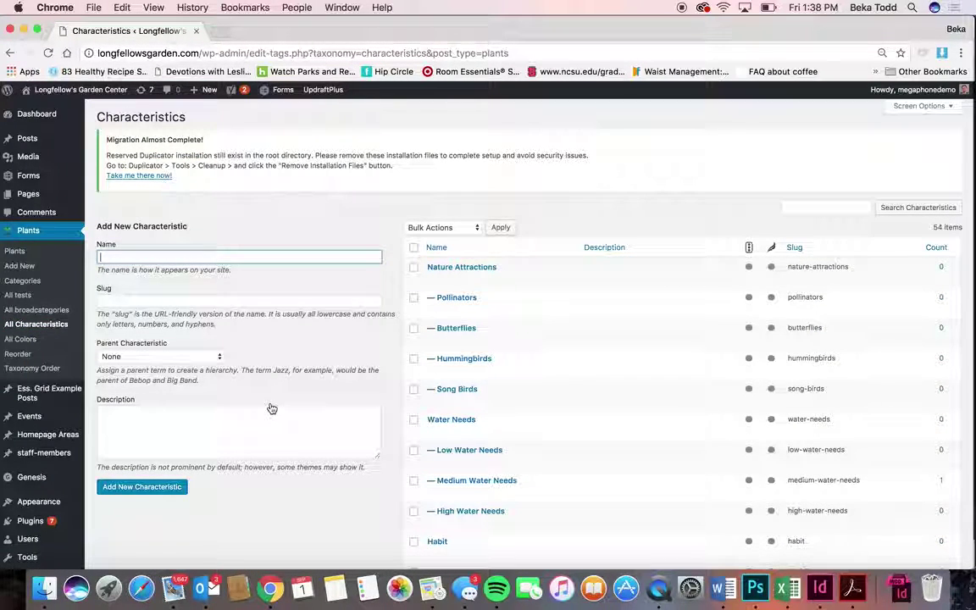
{"action": "left_click", "coordinate": [34, 370]}
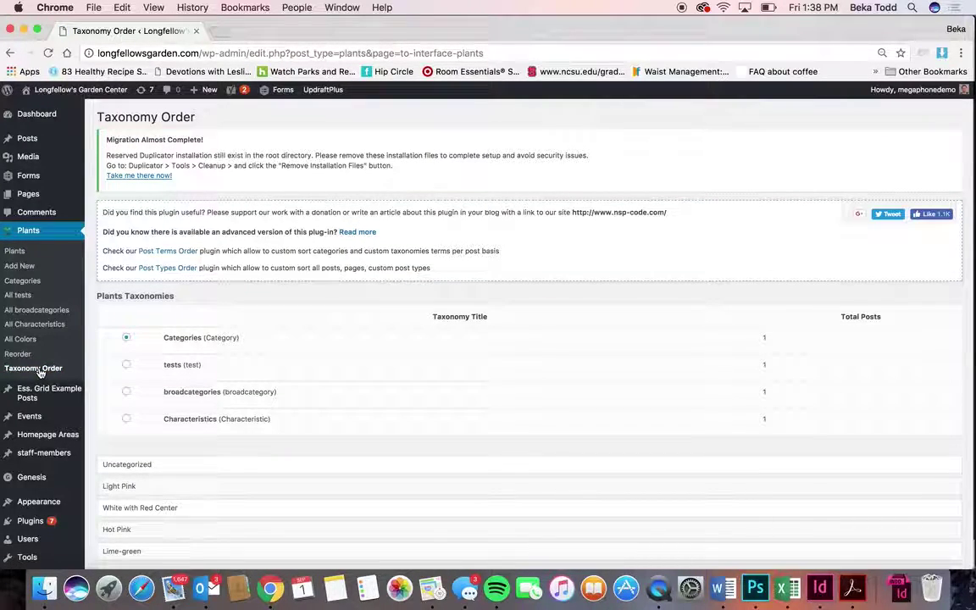
{"action": "scroll", "coordinate": [232, 405], "scroll_direction": "down", "scroll_amount": 15}
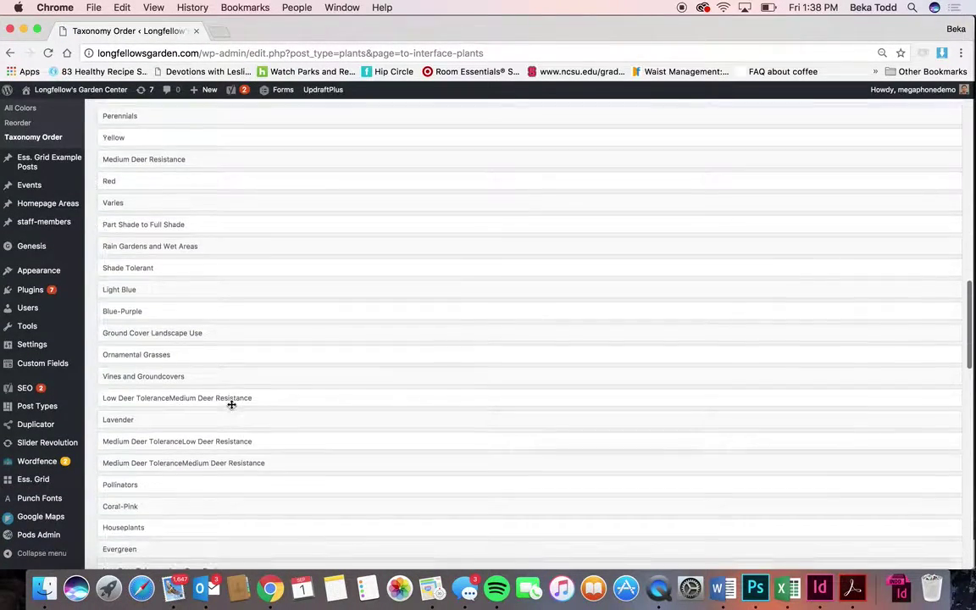
{"action": "scroll", "coordinate": [231, 405], "scroll_direction": "up", "scroll_amount": 15}
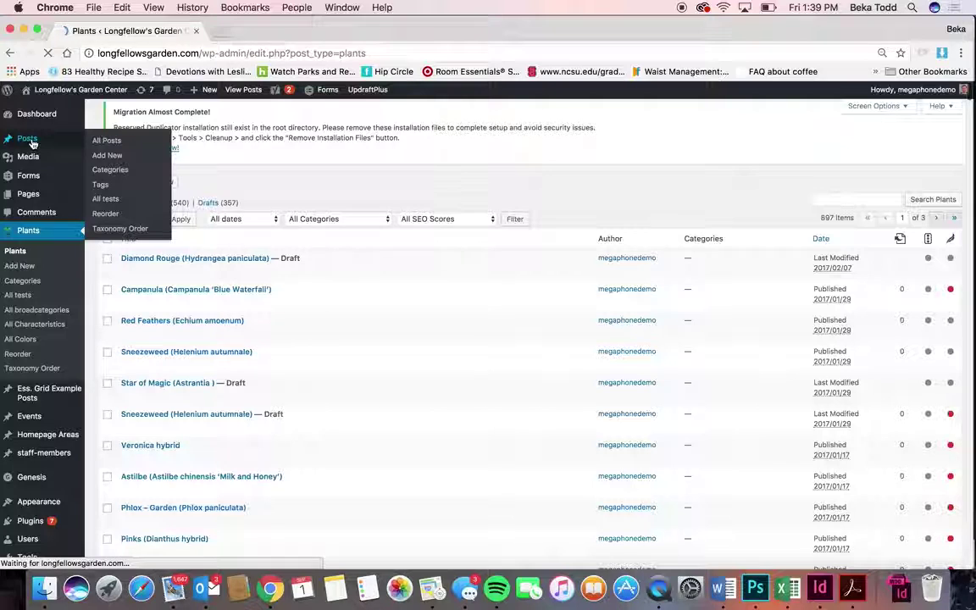
Step: Browse the list of all posts and open "Common Garden Pests: As Heard on the Garden Spot" for editing
{"action": "left_click", "coordinate": [32, 143]}
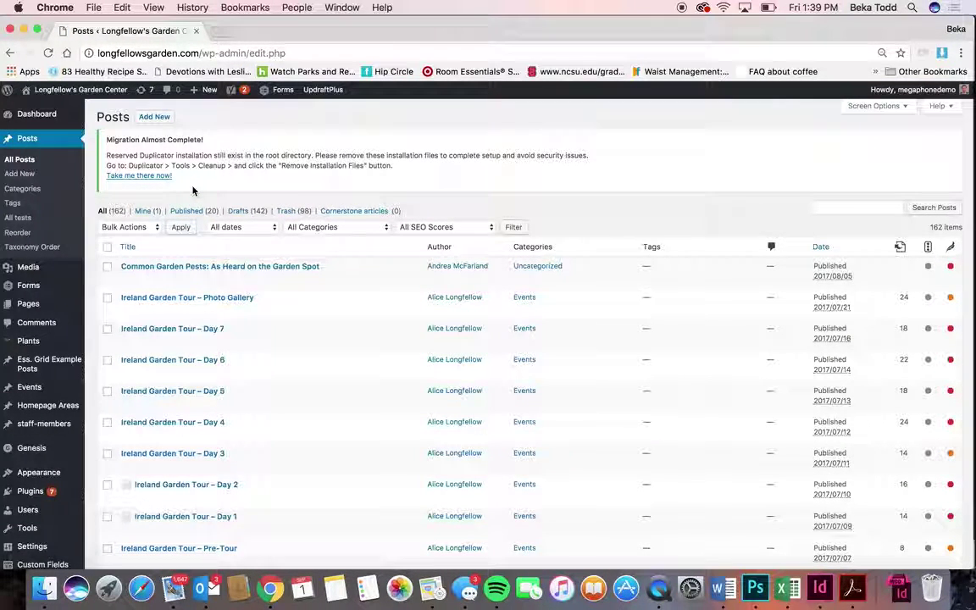
{"action": "scroll", "coordinate": [214, 312], "scroll_direction": "down", "scroll_amount": 10}
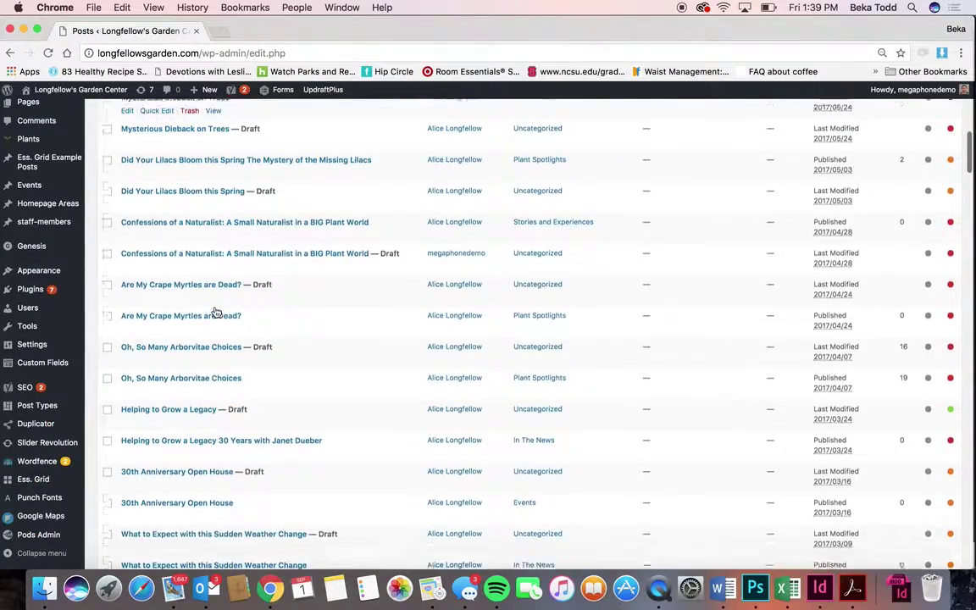
{"action": "scroll", "coordinate": [214, 312], "scroll_direction": "up", "scroll_amount": 10}
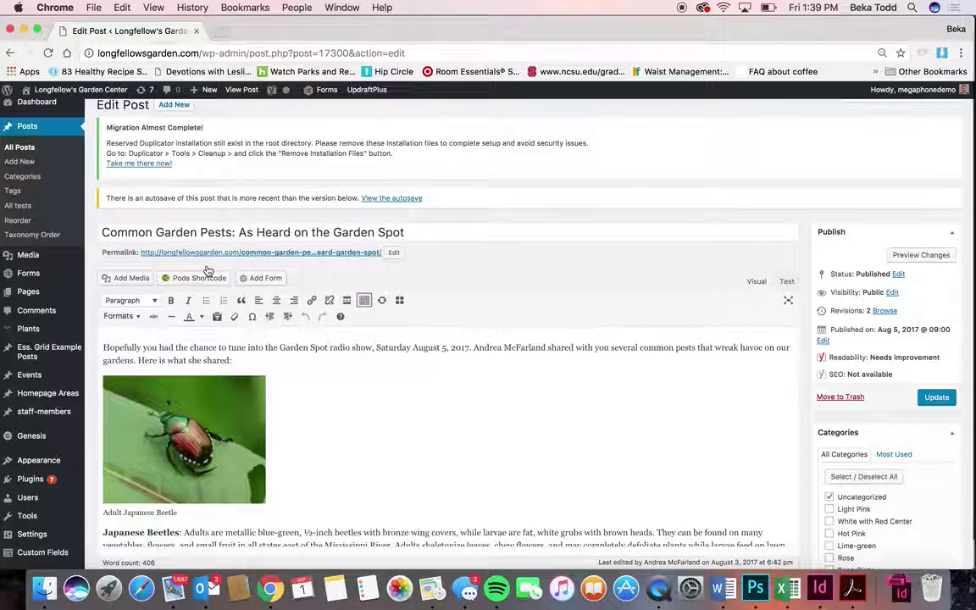
Step: Examine the text, images and captions in the body of the garden pests post
{"action": "scroll", "coordinate": [333, 404], "scroll_direction": "down", "scroll_amount": 15}
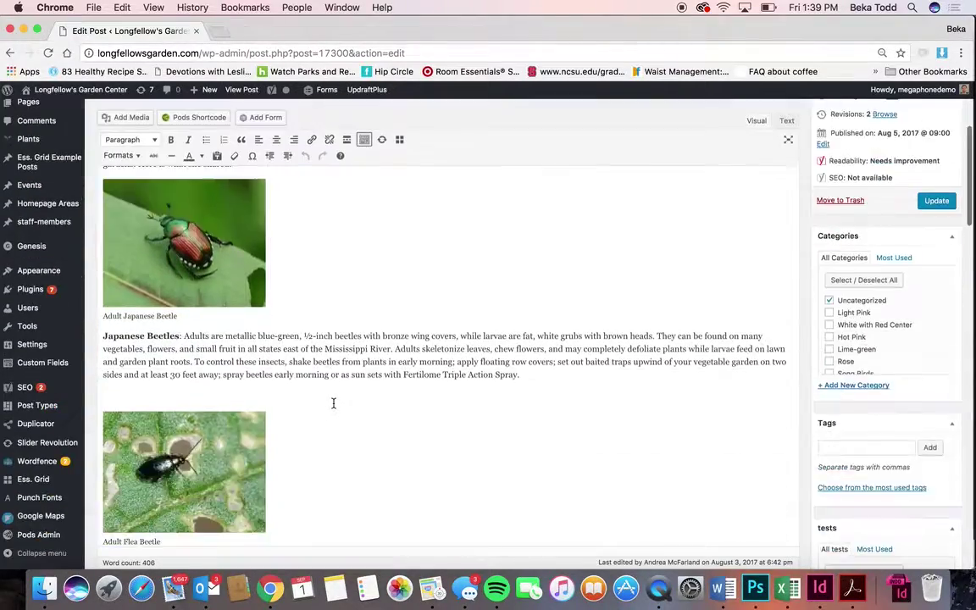
{"action": "scroll", "coordinate": [333, 408], "scroll_direction": "down", "scroll_amount": 4}
{"action": "scroll", "coordinate": [333, 408], "scroll_direction": "up", "scroll_amount": 10}
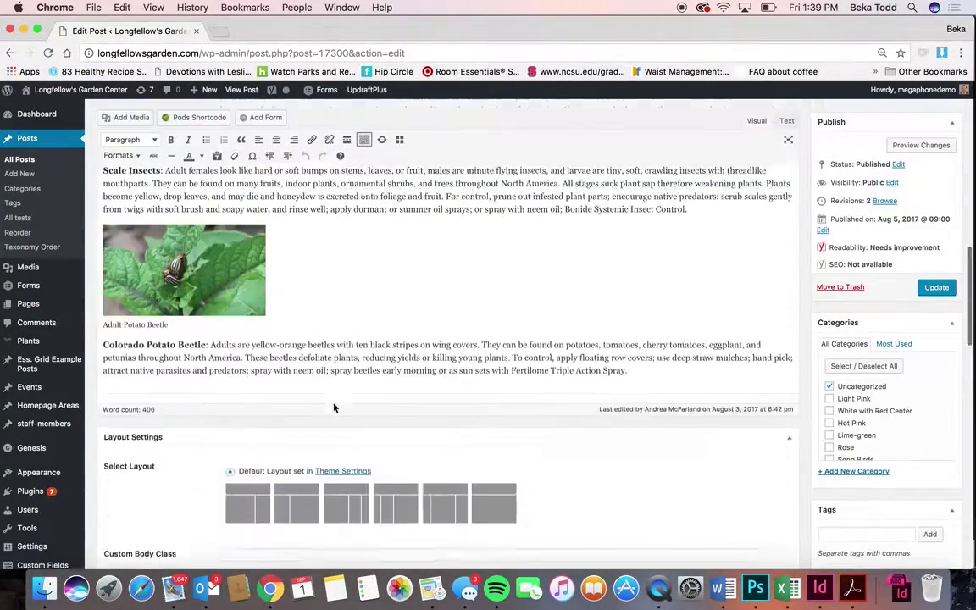
{"action": "scroll", "coordinate": [334, 408], "scroll_direction": "up", "scroll_amount": 10}
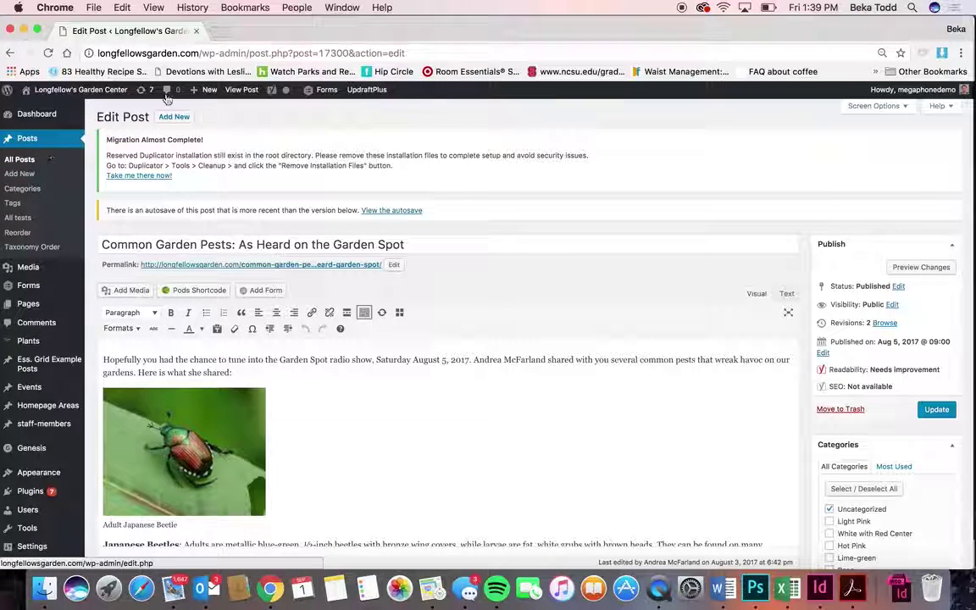
{"action": "scroll", "coordinate": [348, 291], "scroll_direction": "down", "scroll_amount": 10}
{"action": "scroll", "coordinate": [348, 291], "scroll_direction": "up", "scroll_amount": 3}
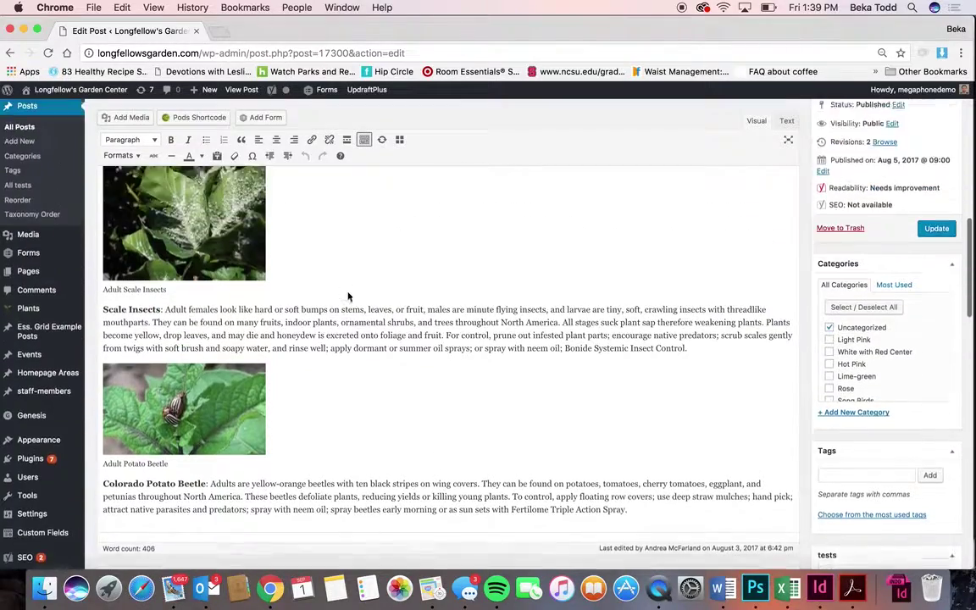
Step: Start a new post with the title "Title" and the body text "content"
{"action": "scroll", "coordinate": [348, 296], "scroll_direction": "up", "scroll_amount": 8}
{"action": "left_click", "coordinate": [164, 118]}
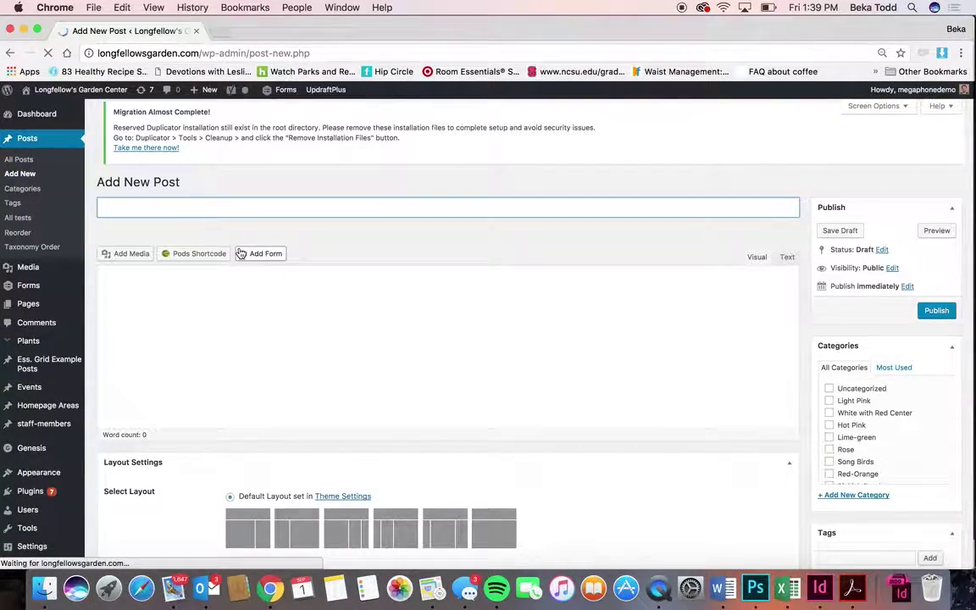
{"action": "type", "text": "Title"}
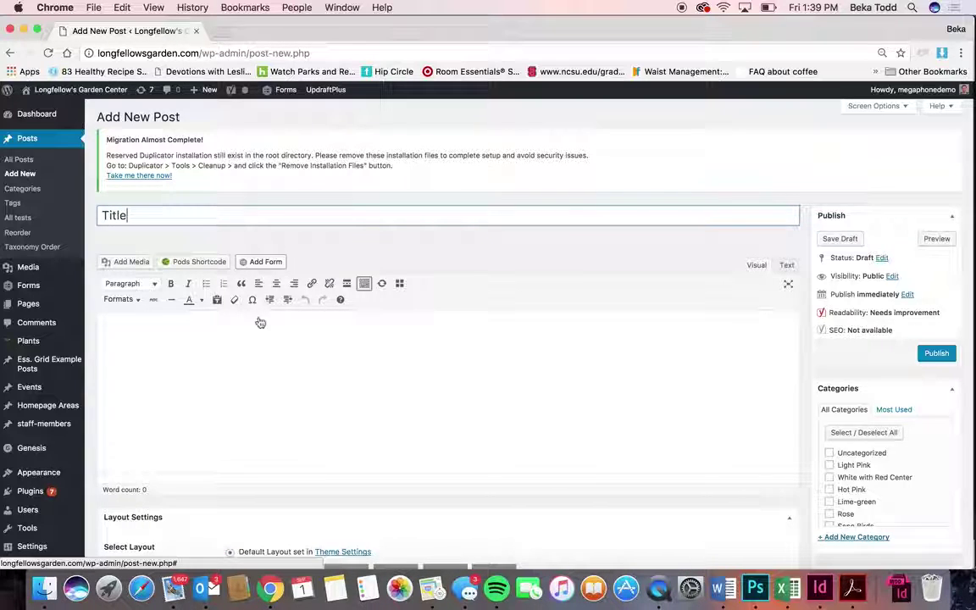
{"action": "left_click", "coordinate": [275, 379]}
{"action": "type", "text": "content"}
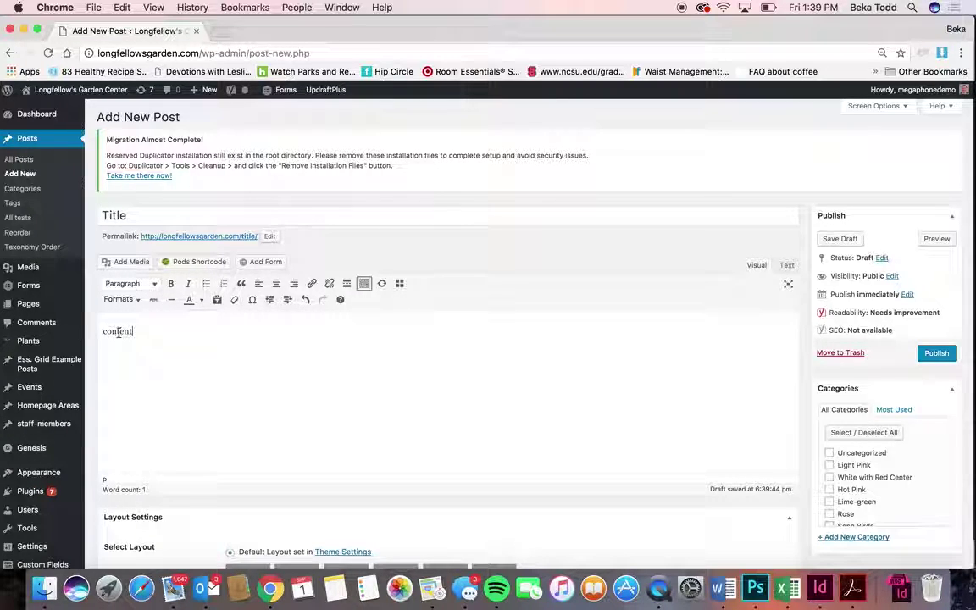
Step: Make the word "content" bold and italic and turn it into a bulleted list item
{"action": "left_click", "coordinate": [170, 284]}
{"action": "left_click", "coordinate": [189, 285]}
{"action": "left_click", "coordinate": [207, 285]}
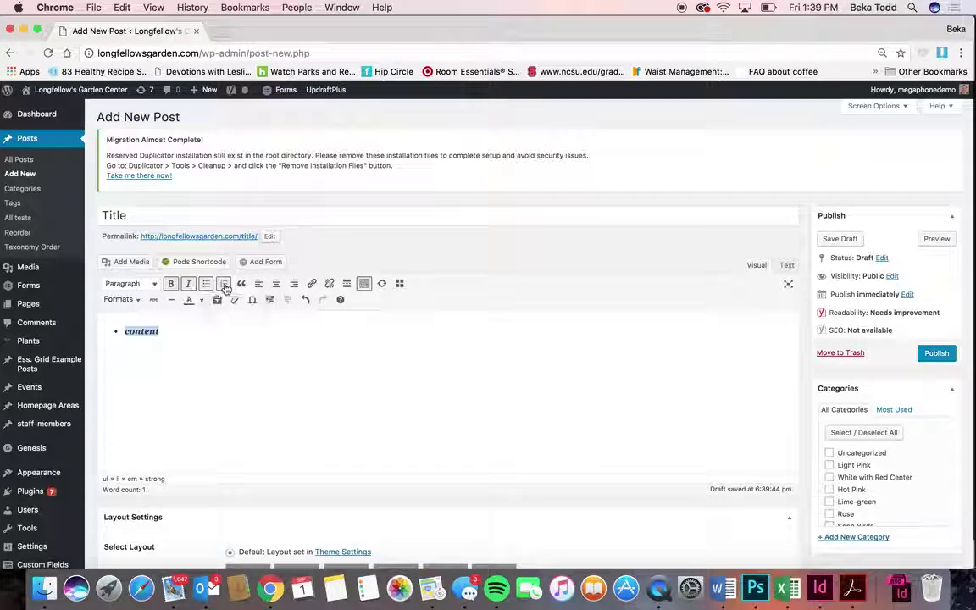
Step: Change the bulleted item to a numbered list and try centre and right alignment before aligning it left
{"action": "left_click", "coordinate": [276, 285]}
{"action": "left_click", "coordinate": [293, 286]}
{"action": "left_click", "coordinate": [293, 286]}
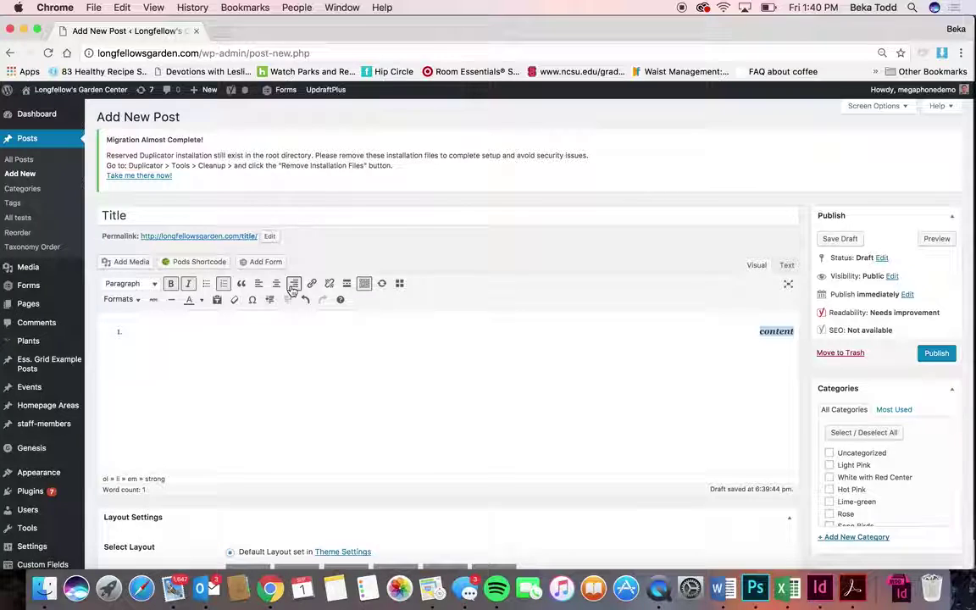
{"action": "left_click", "coordinate": [259, 285]}
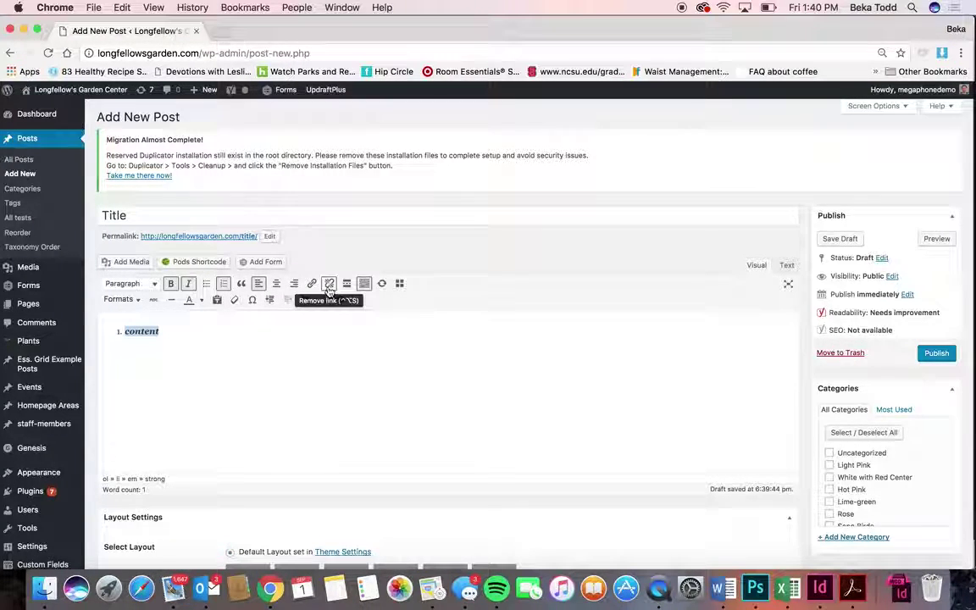
Step: Open the advanced link options for the word "content", browse the existing site content, and close them without adding a link
{"action": "left_click", "coordinate": [311, 283]}
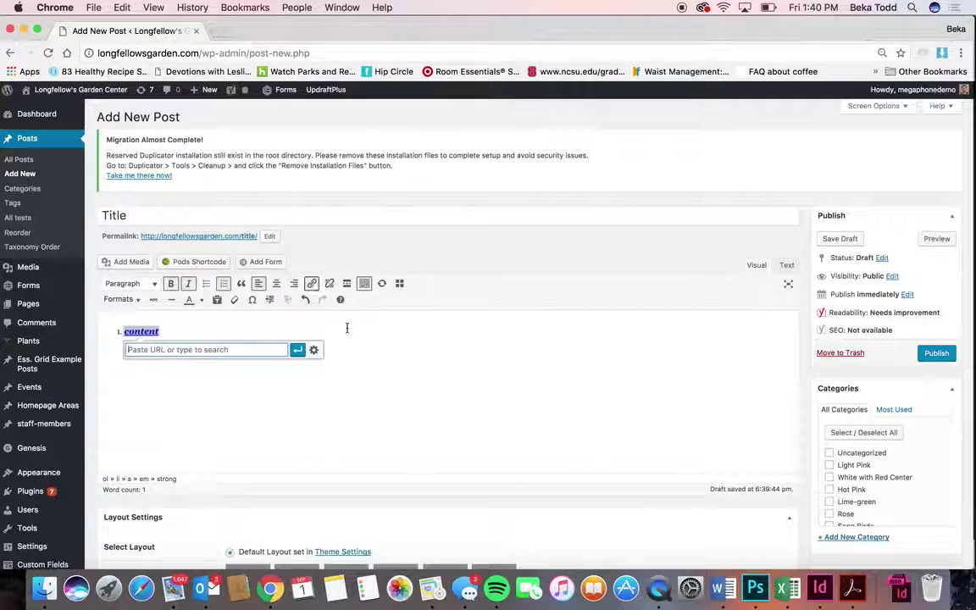
{"action": "left_click", "coordinate": [313, 350]}
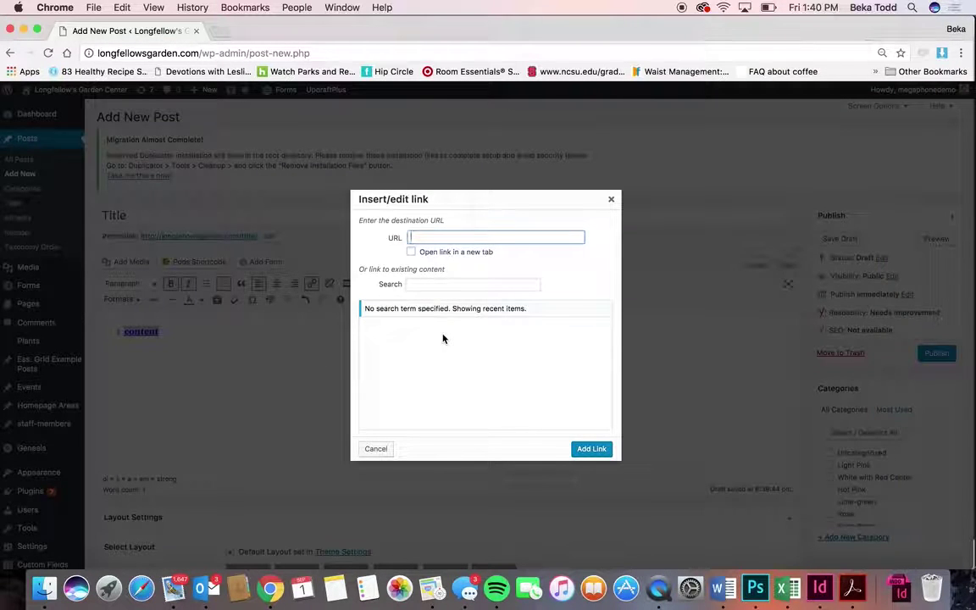
{"action": "scroll", "coordinate": [442, 339], "scroll_direction": "down", "scroll_amount": 10}
{"action": "scroll", "coordinate": [443, 339], "scroll_direction": "up", "scroll_amount": 10}
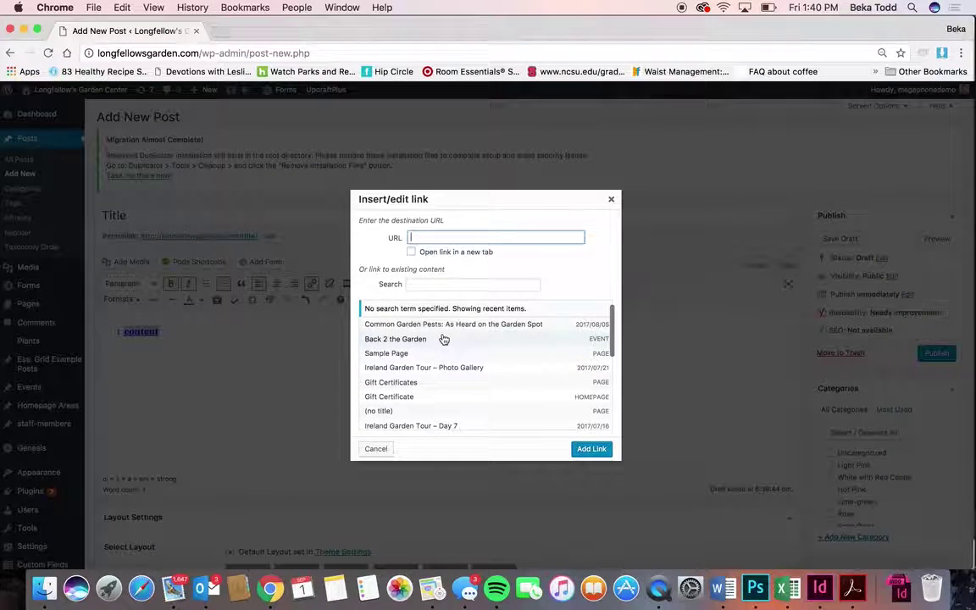
{"action": "left_click", "coordinate": [612, 201]}
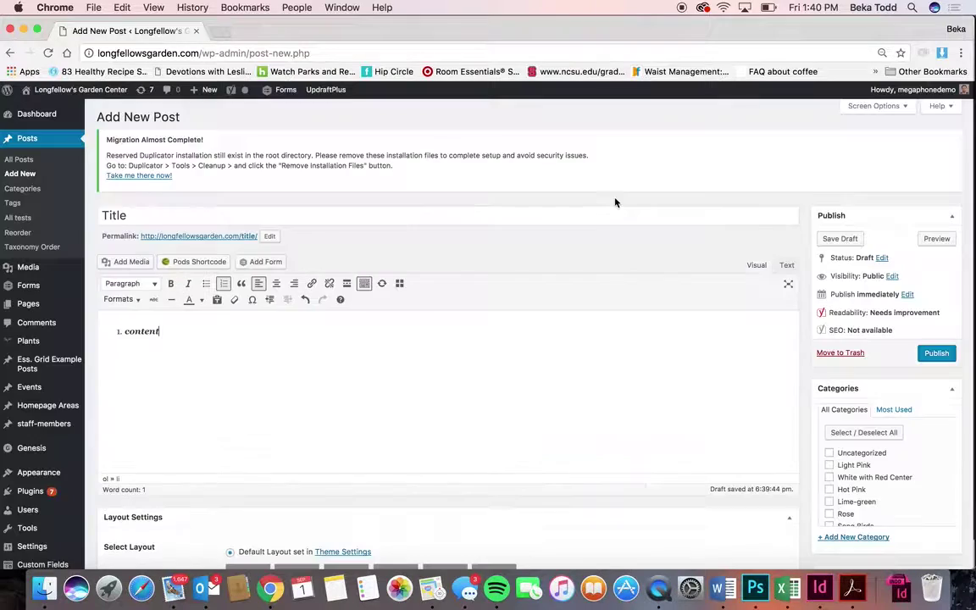
Step: Link the word "content" in the post body to google.com
{"action": "left_click_drag", "start_coordinate": [200, 323], "coordinate": [104, 327]}
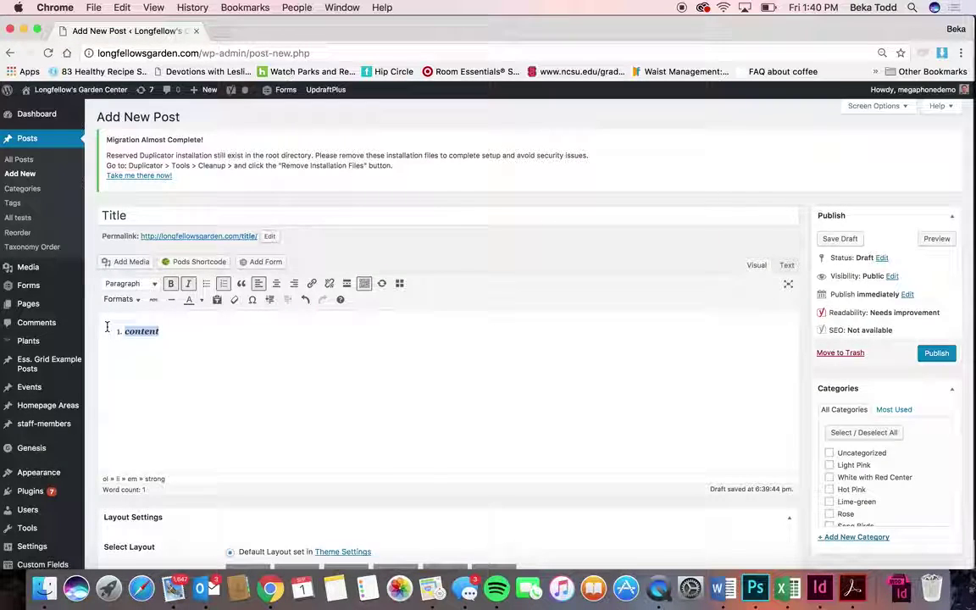
{"action": "left_click", "coordinate": [310, 286]}
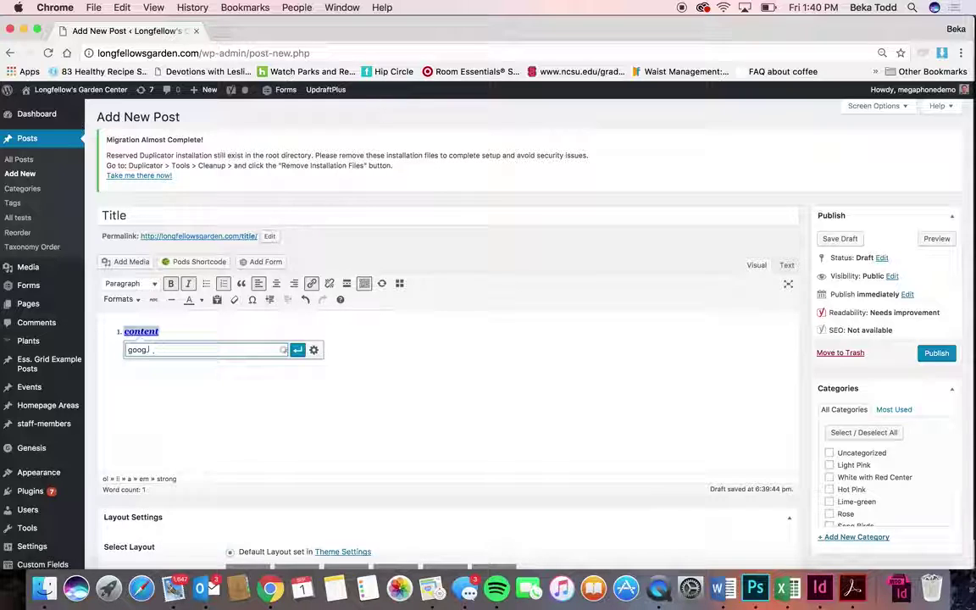
{"action": "type", "text": "google.com"}
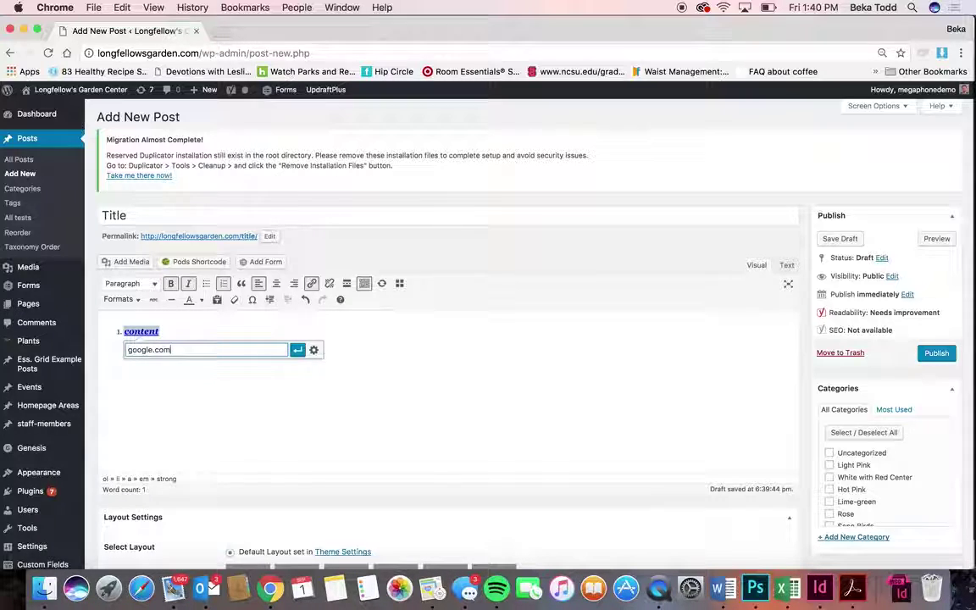
{"action": "left_click", "coordinate": [296, 351]}
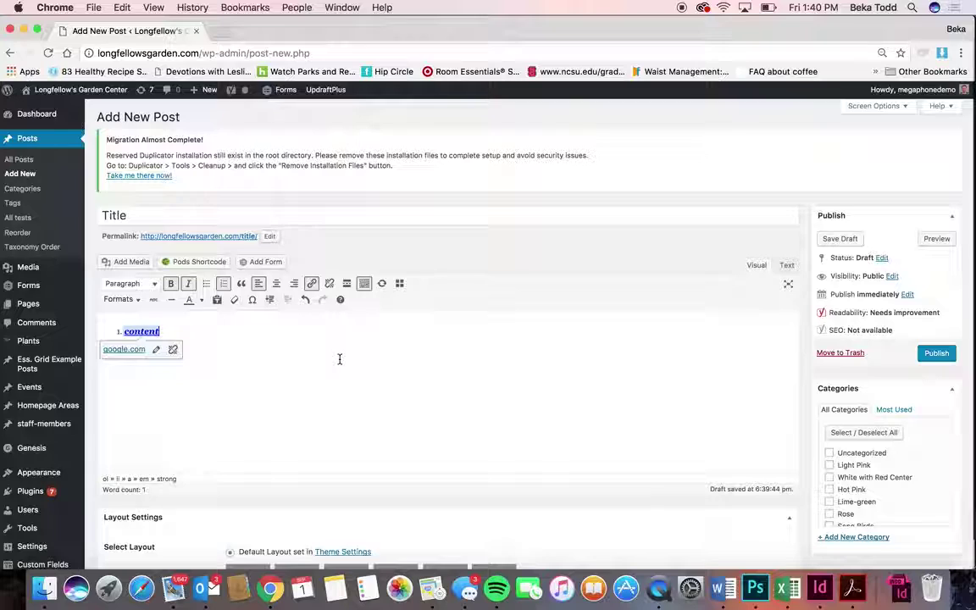
Step: Look over the new post's layout, Essential Grid, tags and featured image settings below the editor
{"action": "scroll", "coordinate": [339, 359], "scroll_direction": "down", "scroll_amount": 5}
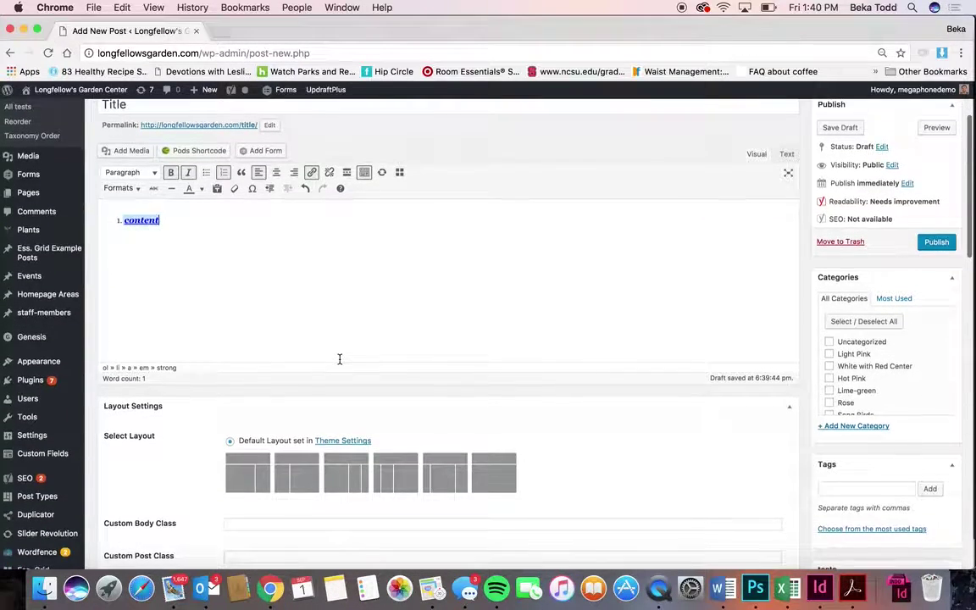
{"action": "scroll", "coordinate": [339, 359], "scroll_direction": "down", "scroll_amount": 15}
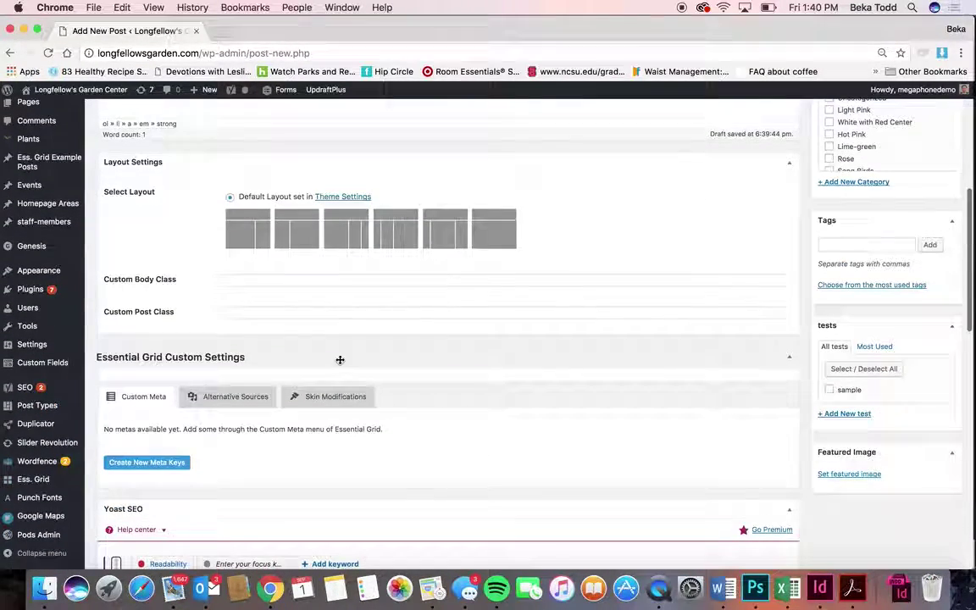
{"action": "scroll", "coordinate": [339, 365], "scroll_direction": "up", "scroll_amount": 10}
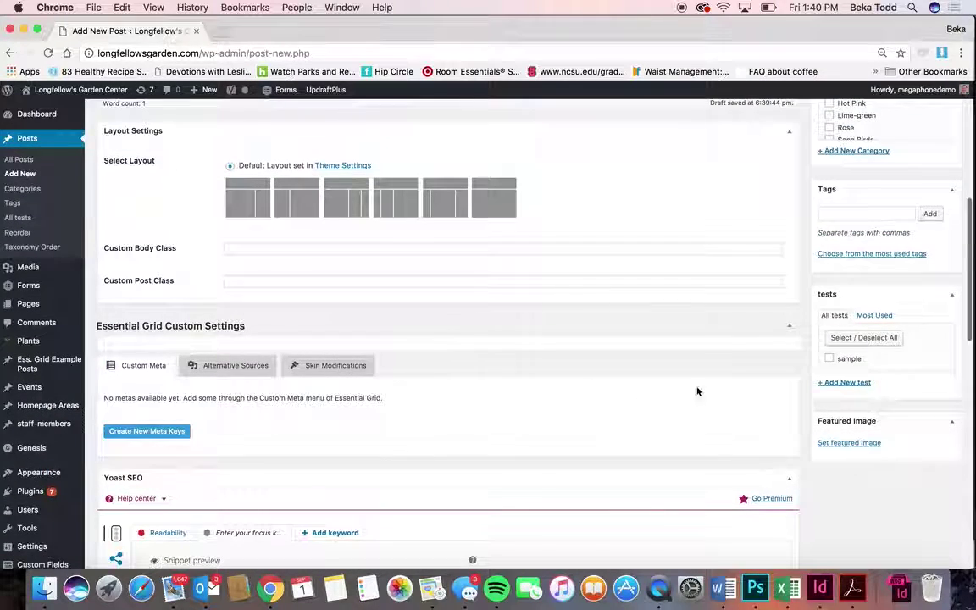
Step: Select the Temple Bar photo in the media library as a featured image candidate and close the chooser without setting it
{"action": "left_click", "coordinate": [849, 443]}
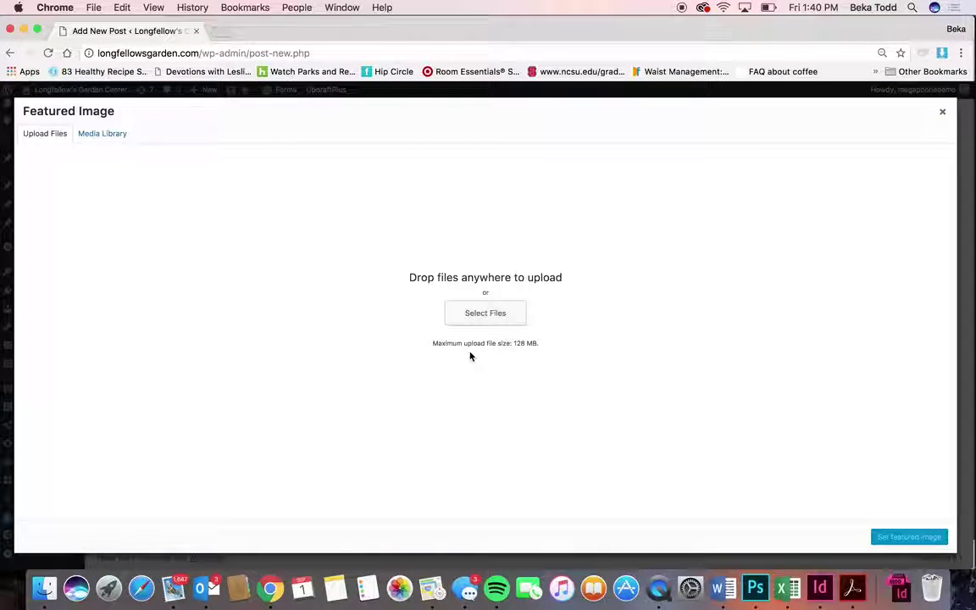
{"action": "left_click", "coordinate": [102, 133]}
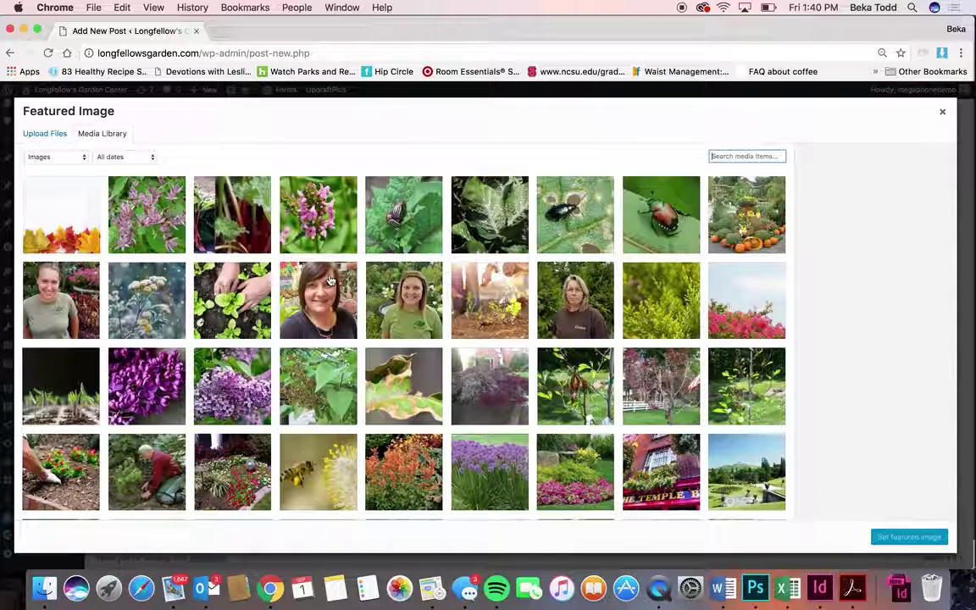
{"action": "left_click", "coordinate": [624, 457]}
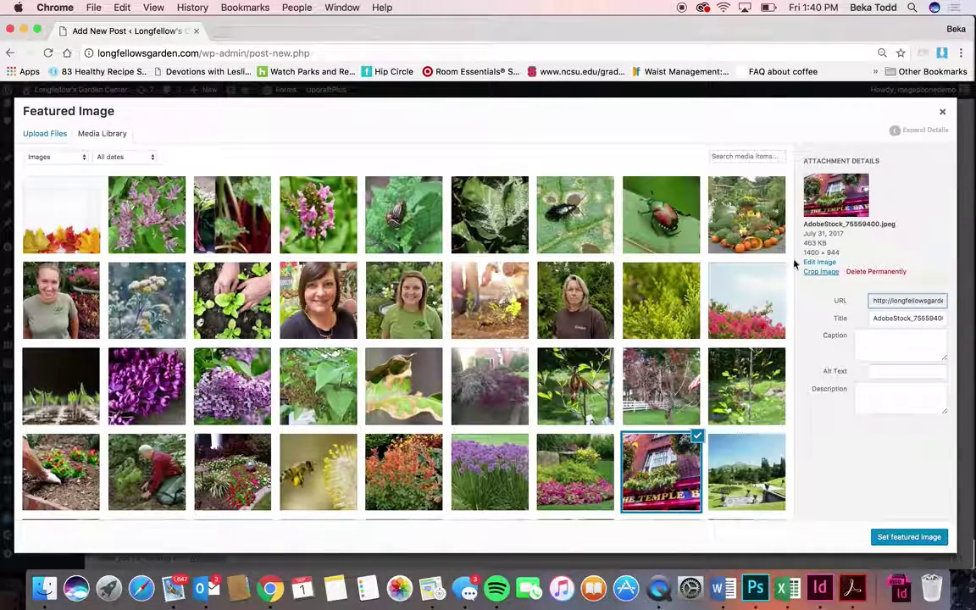
{"action": "left_click", "coordinate": [940, 116]}
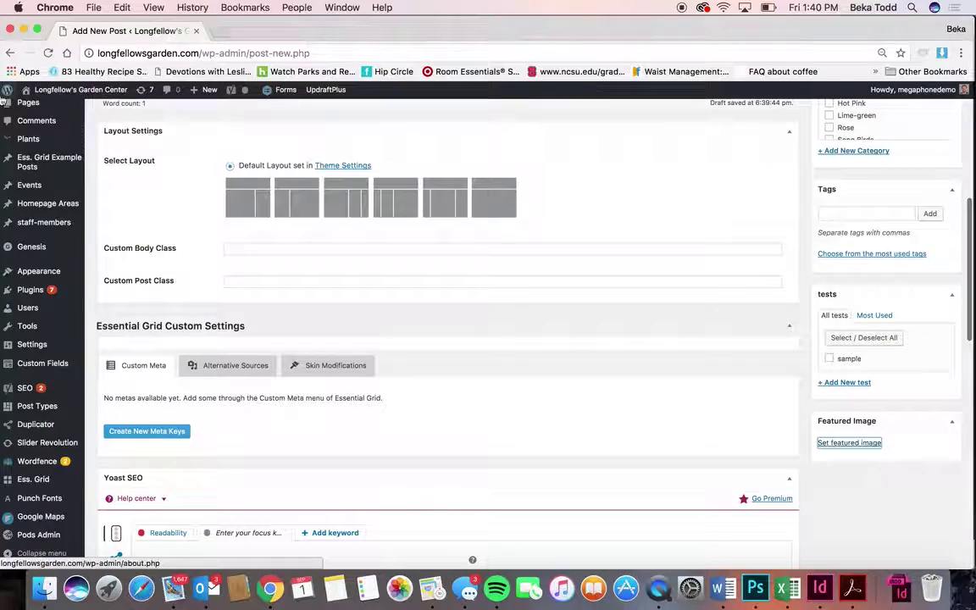
Step: Open the public garden center site in a new tab and go from the Ask Alice blog to the Ireland Garden Tour photo gallery post
{"action": "right_click", "coordinate": [72, 89]}
{"action": "left_click", "coordinate": [85, 90]}
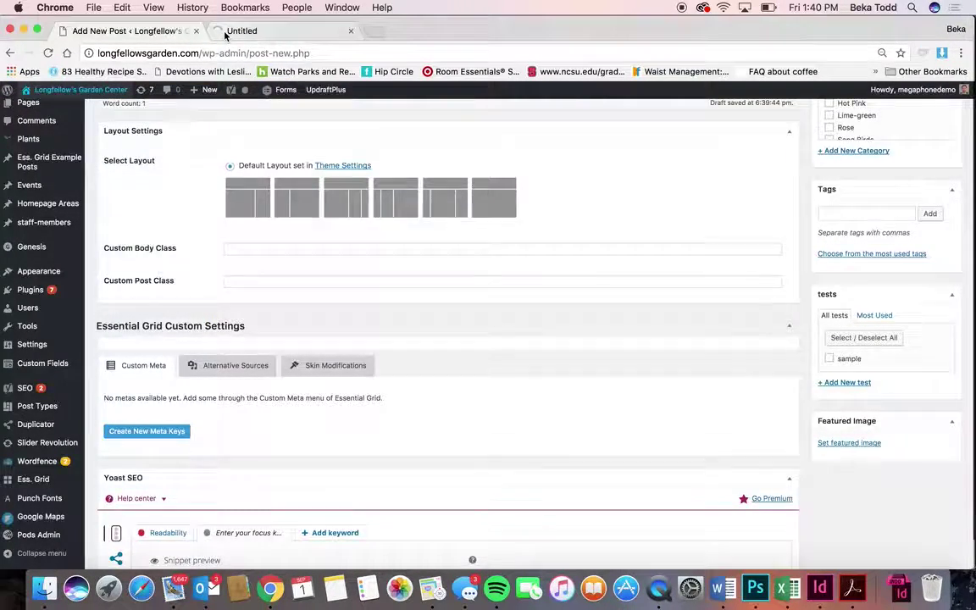
{"action": "left_click", "coordinate": [227, 33]}
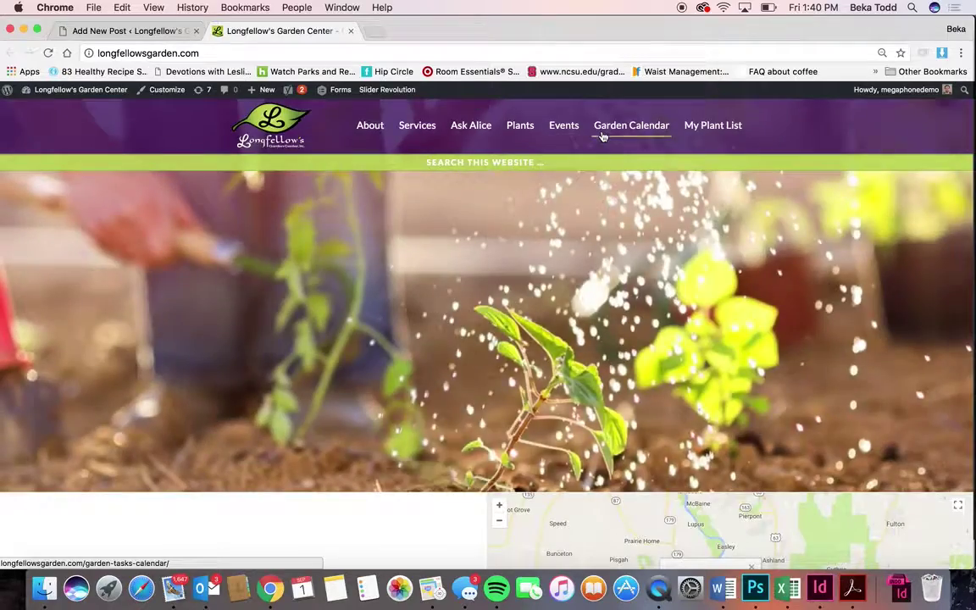
{"action": "mouse_move", "coordinate": [471, 132]}
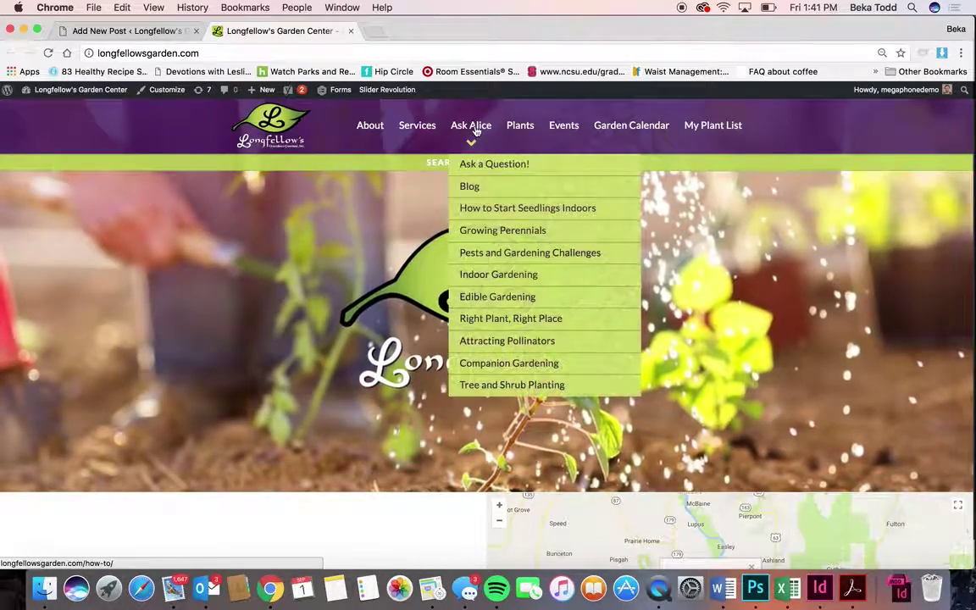
{"action": "left_click", "coordinate": [484, 185]}
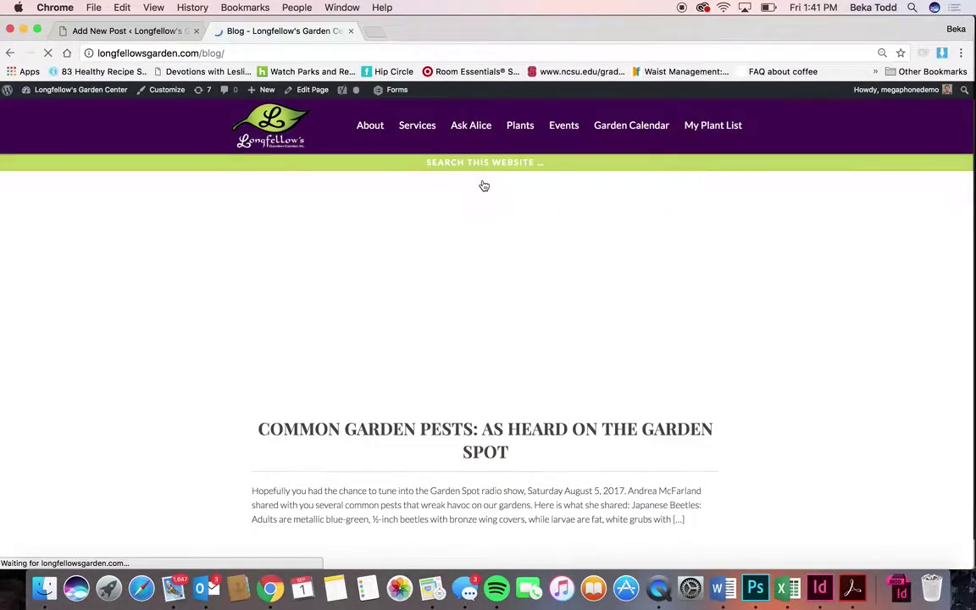
{"action": "scroll", "coordinate": [495, 484], "scroll_direction": "down", "scroll_amount": 5}
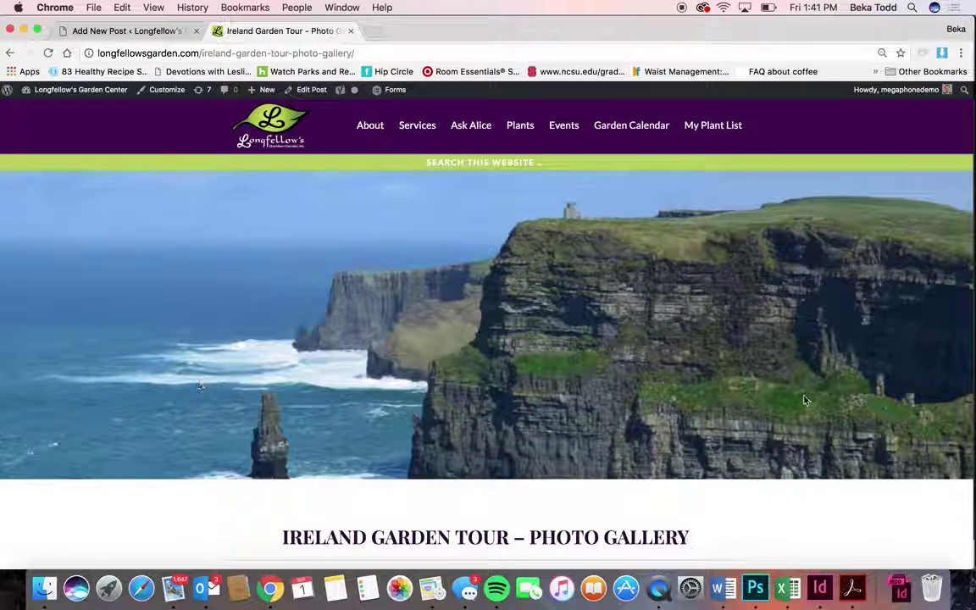
Step: Look through both pages of the Ireland Garden Tour photo gallery and return to the blog listing
{"action": "scroll", "coordinate": [501, 299], "scroll_direction": "down", "scroll_amount": 2}
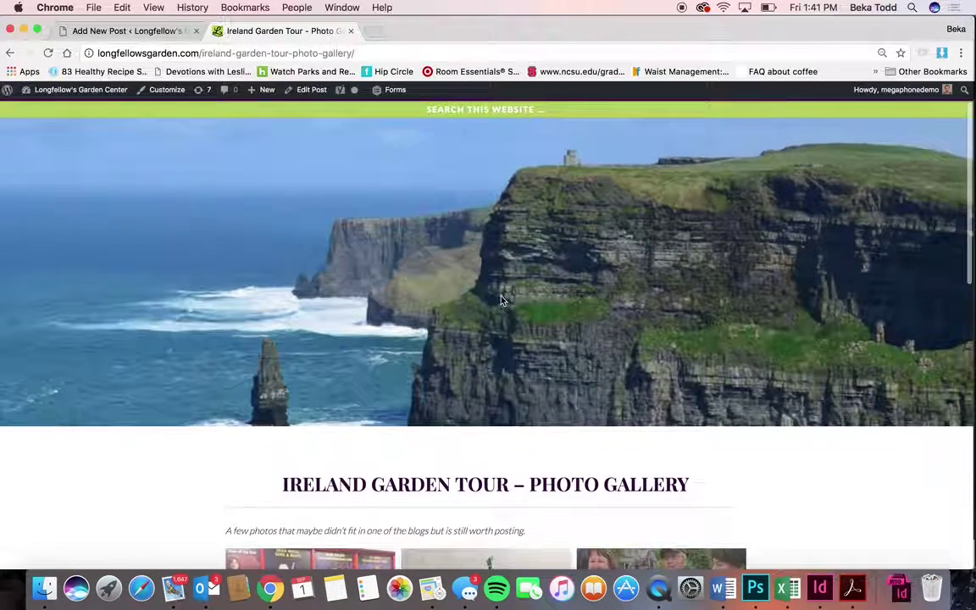
{"action": "scroll", "coordinate": [501, 299], "scroll_direction": "down", "scroll_amount": 5}
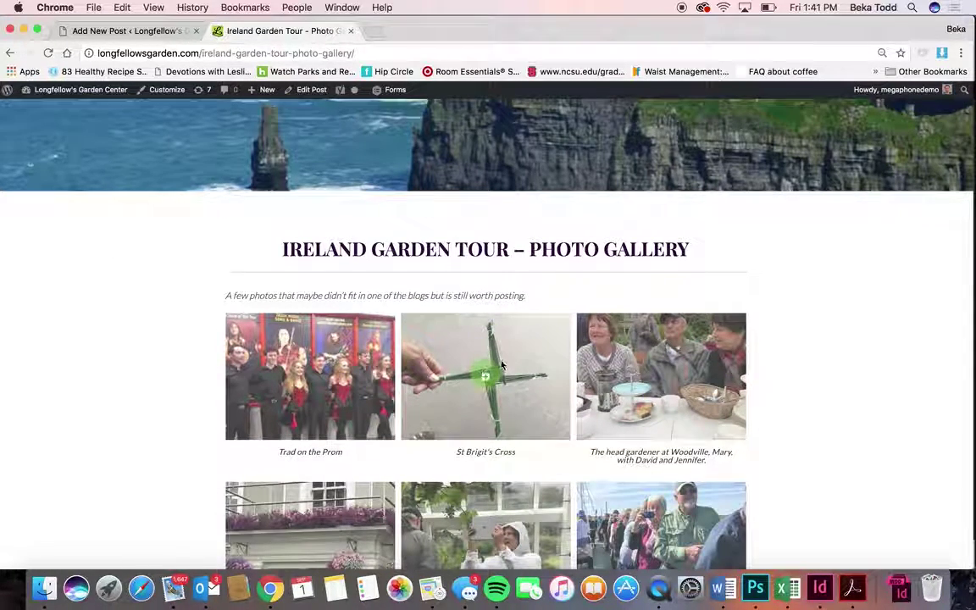
{"action": "scroll", "coordinate": [643, 256], "scroll_direction": "down", "scroll_amount": 3}
{"action": "scroll", "coordinate": [643, 256], "scroll_direction": "down", "scroll_amount": 8}
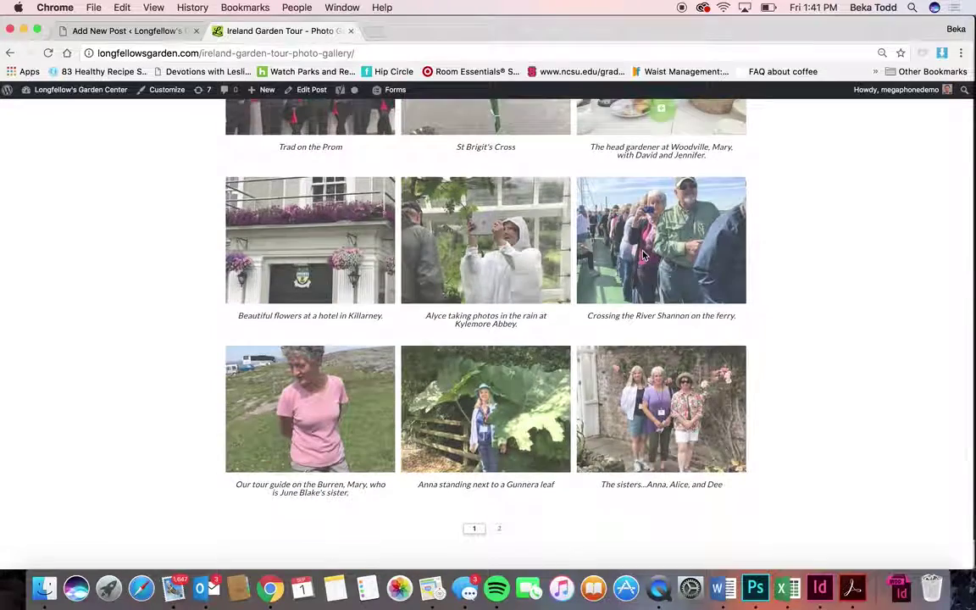
{"action": "left_click", "coordinate": [499, 415]}
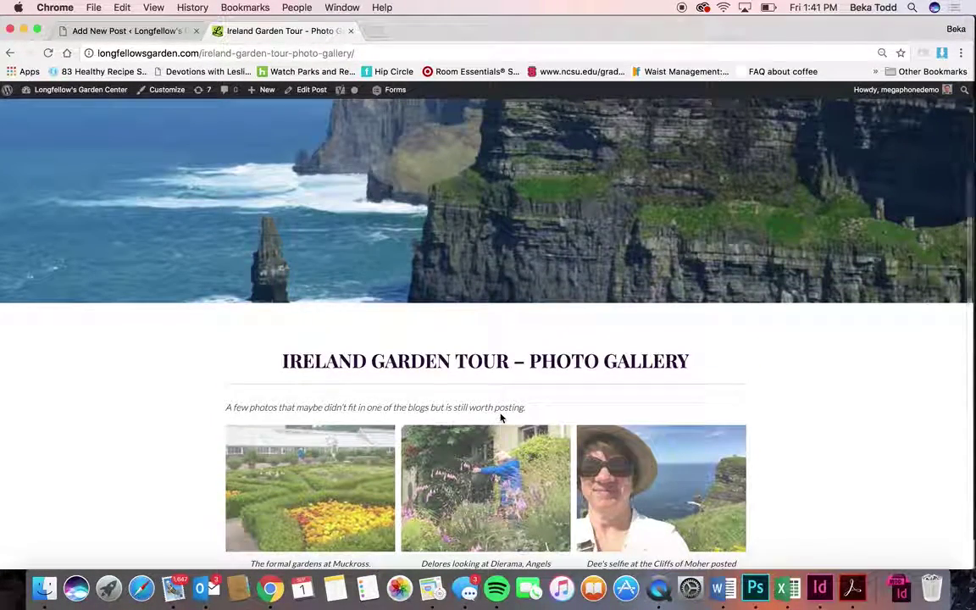
{"action": "scroll", "coordinate": [500, 417], "scroll_direction": "left", "scroll_amount": 5}
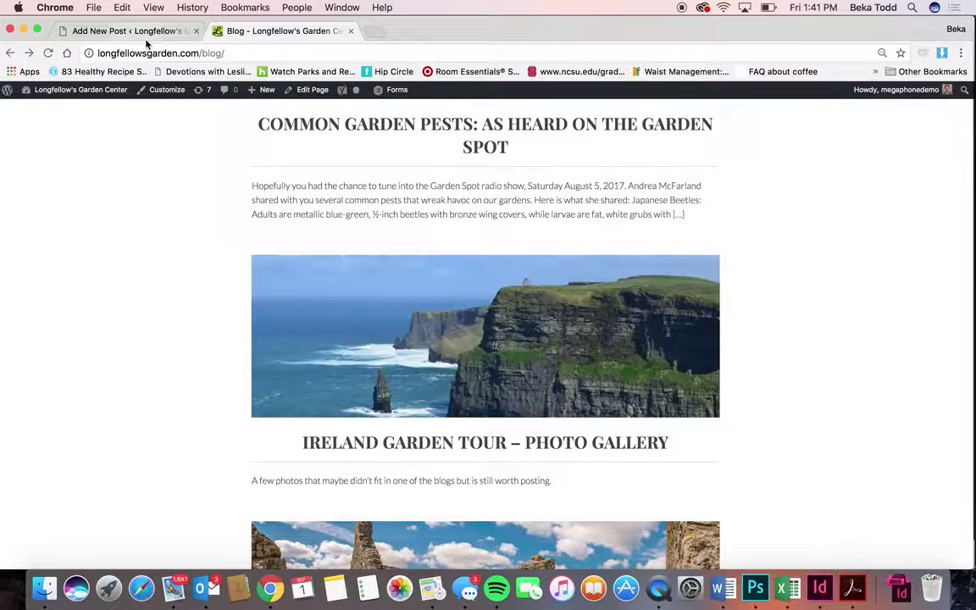
Step: Return to the draft post in the editor and start a new paragraph below the numbered "content" item
{"action": "left_click", "coordinate": [136, 32]}
{"action": "scroll", "coordinate": [386, 274], "scroll_direction": "up", "scroll_amount": 10}
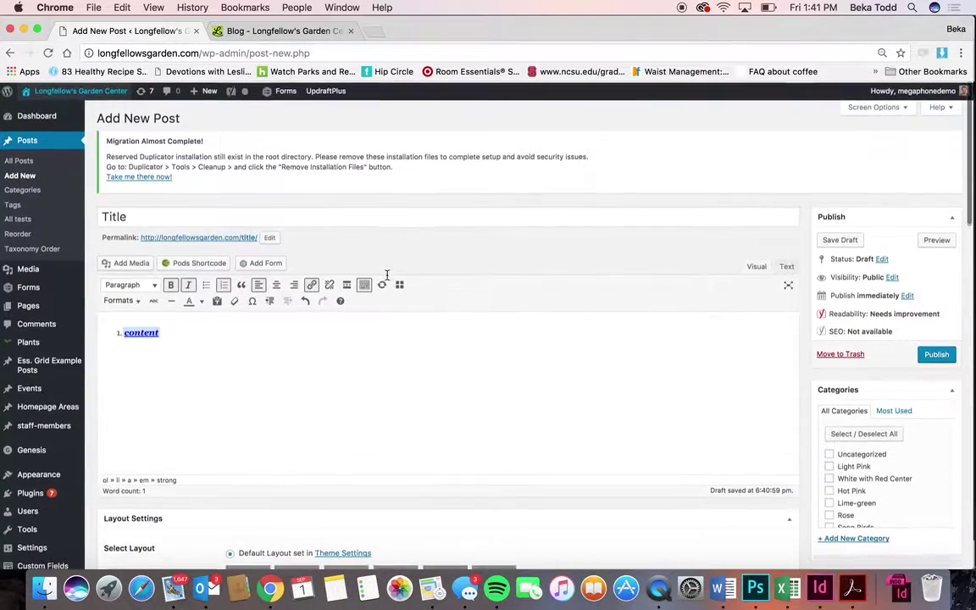
{"action": "scroll", "coordinate": [424, 322], "scroll_direction": "down", "scroll_amount": 2}
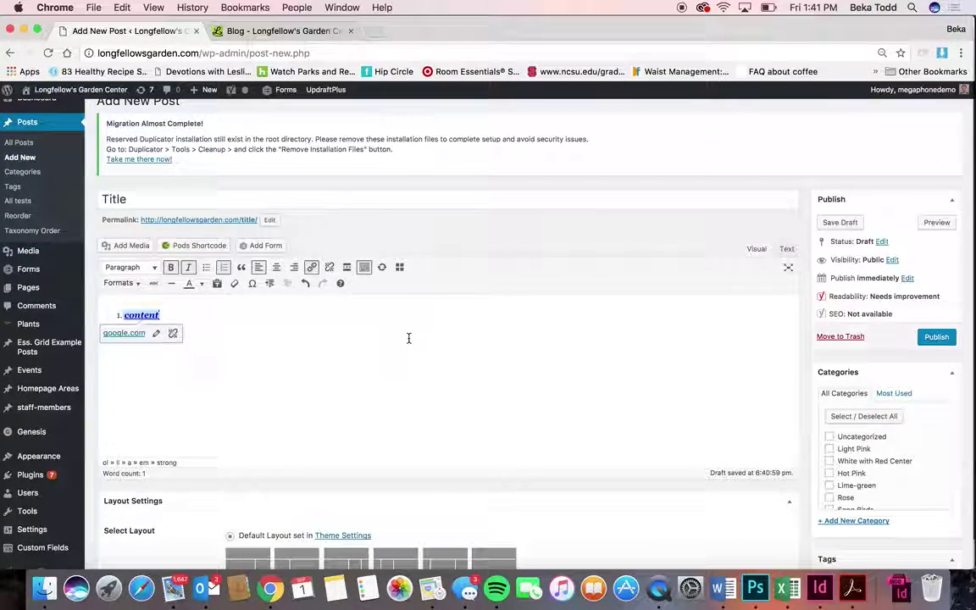
{"action": "key", "text": "Return"}
{"action": "key", "text": "Return"}
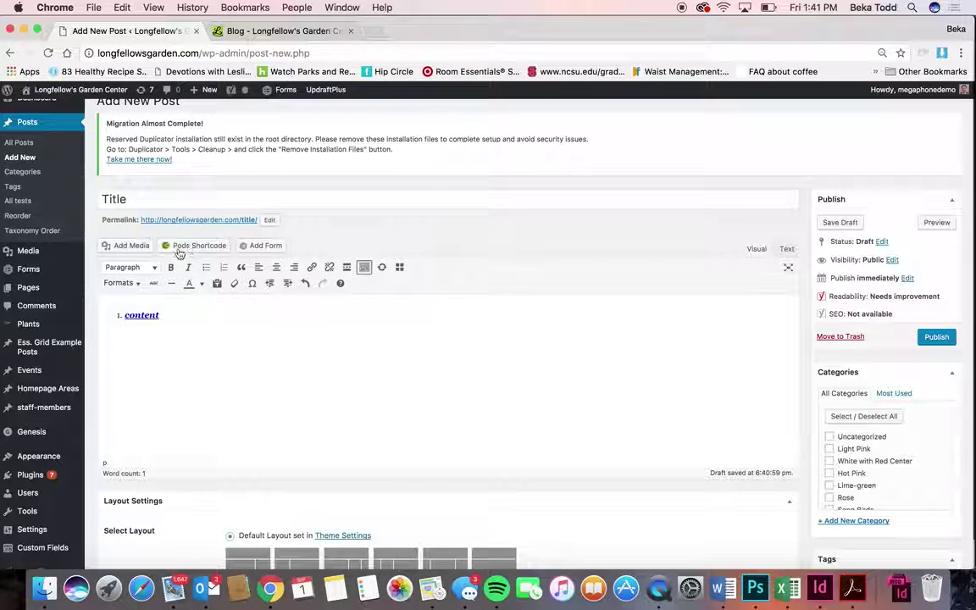
Step: Insert the toad-lily.jpg image from the media library into the post and try left and centre alignment before aligning it right
{"action": "left_click", "coordinate": [131, 246]}
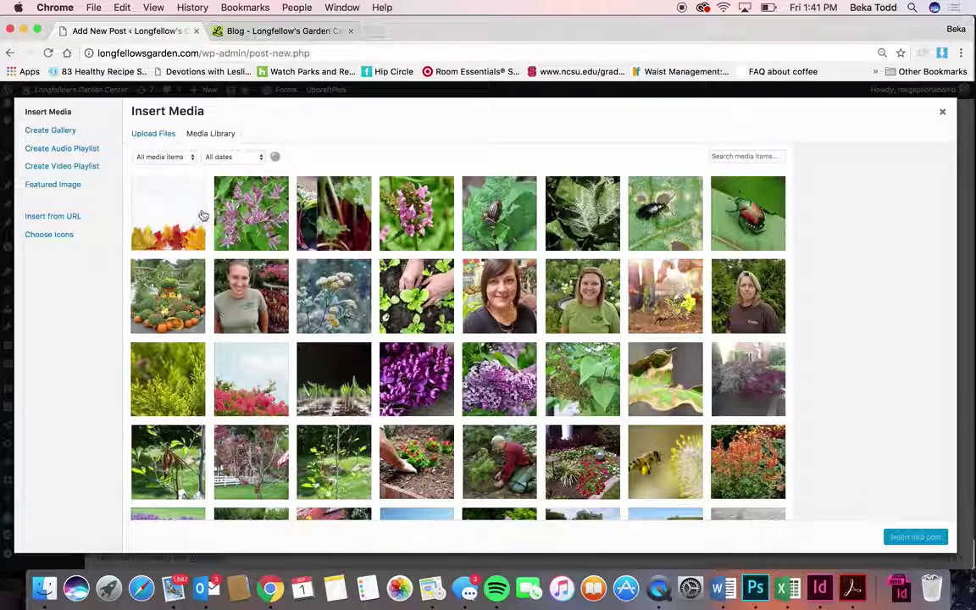
{"action": "left_click", "coordinate": [249, 212]}
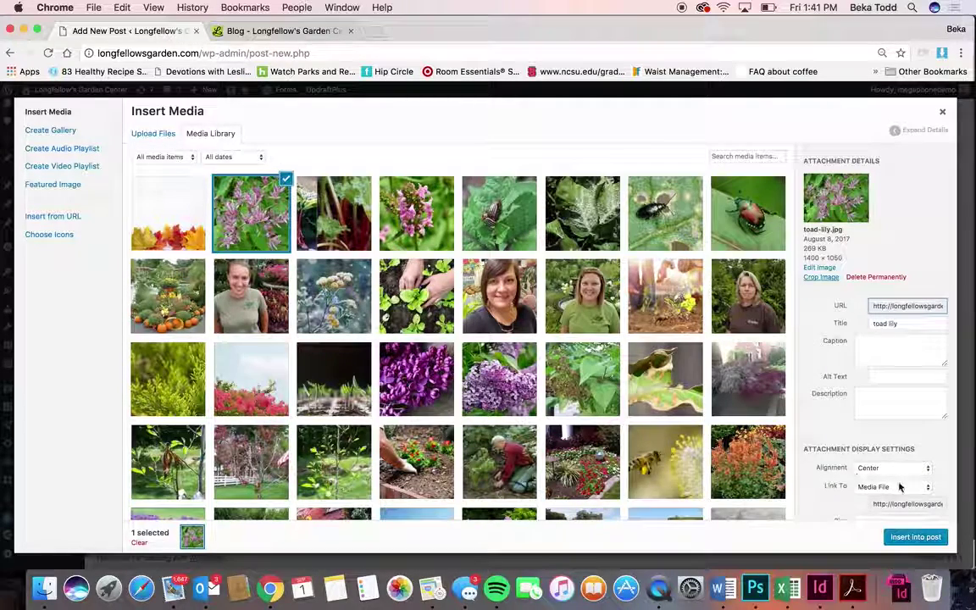
{"action": "left_click", "coordinate": [923, 537]}
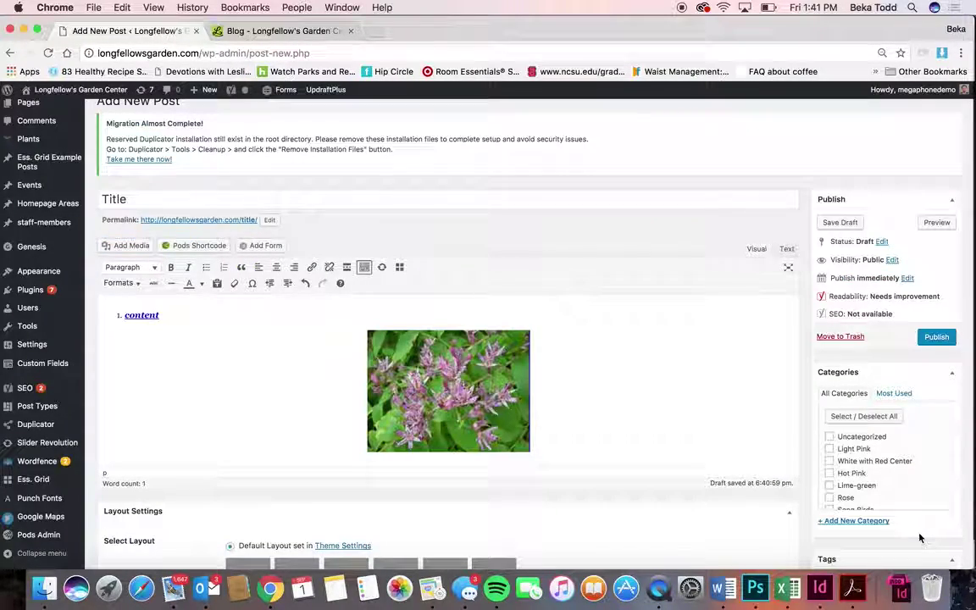
{"action": "left_click", "coordinate": [448, 366]}
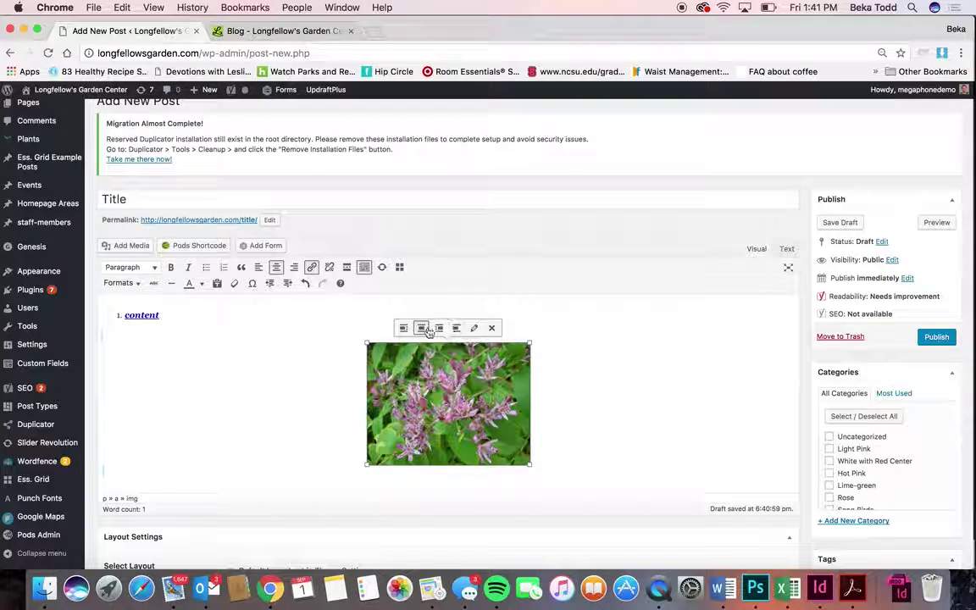
{"action": "left_click", "coordinate": [403, 330]}
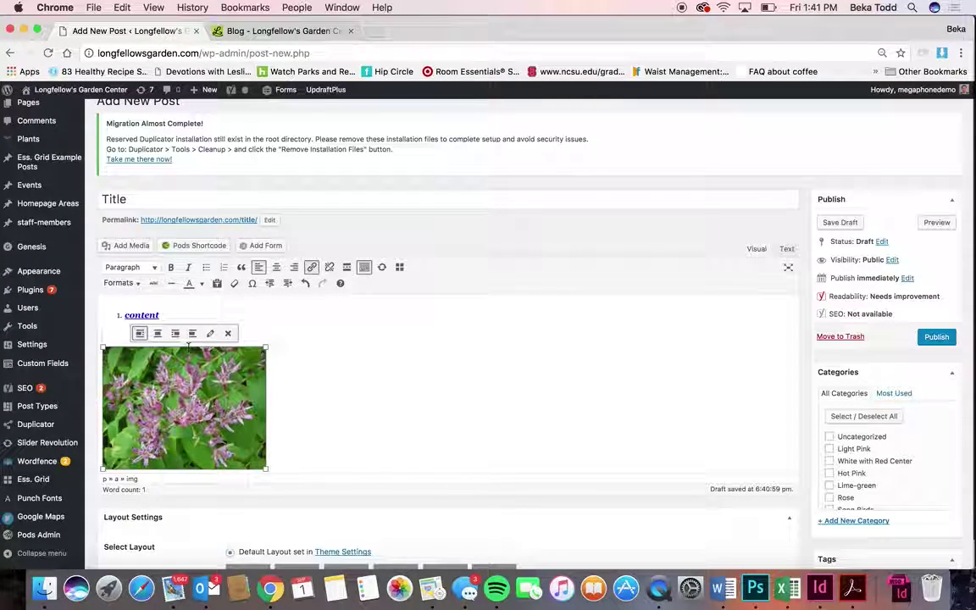
{"action": "left_click", "coordinate": [160, 330]}
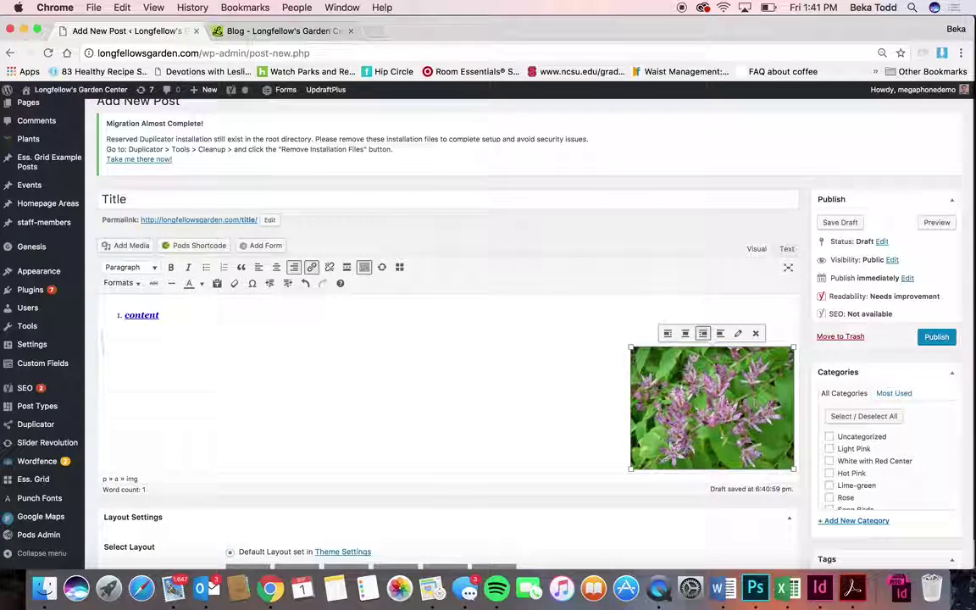
Step: Look over the caption, size and link options in the toad lily image's details, and update the image
{"action": "left_click", "coordinate": [737, 333]}
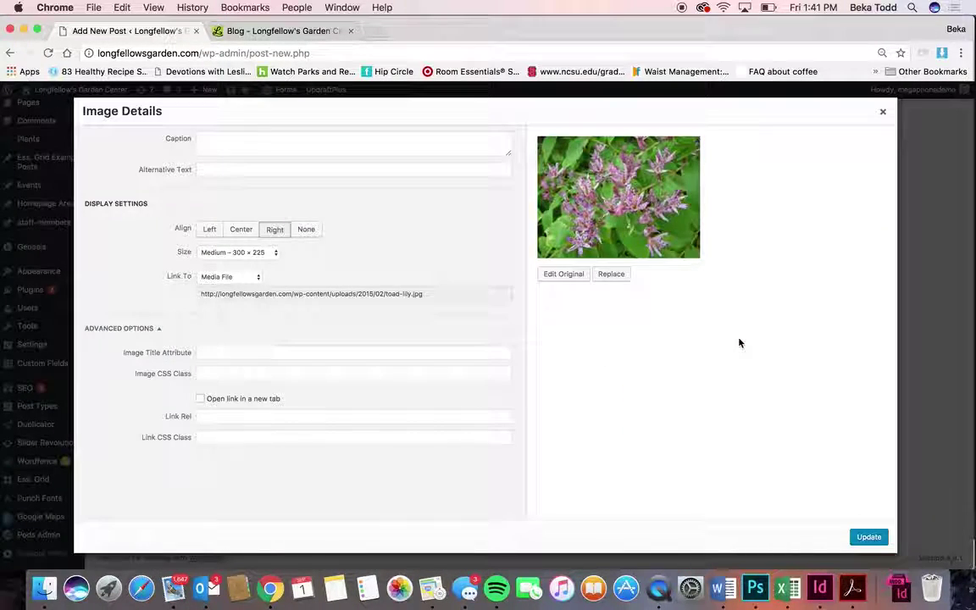
{"action": "left_click", "coordinate": [251, 257]}
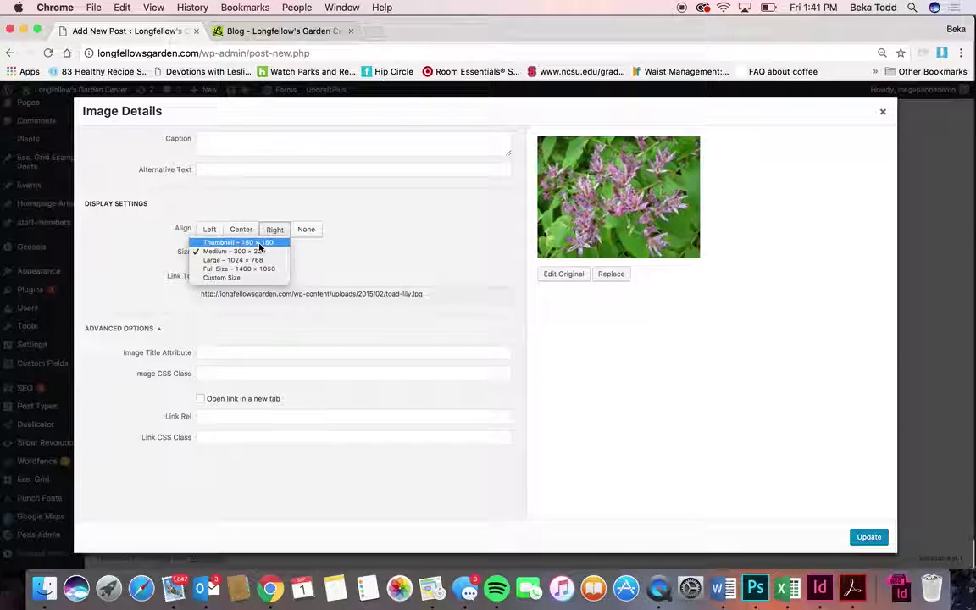
{"action": "left_click", "coordinate": [280, 234]}
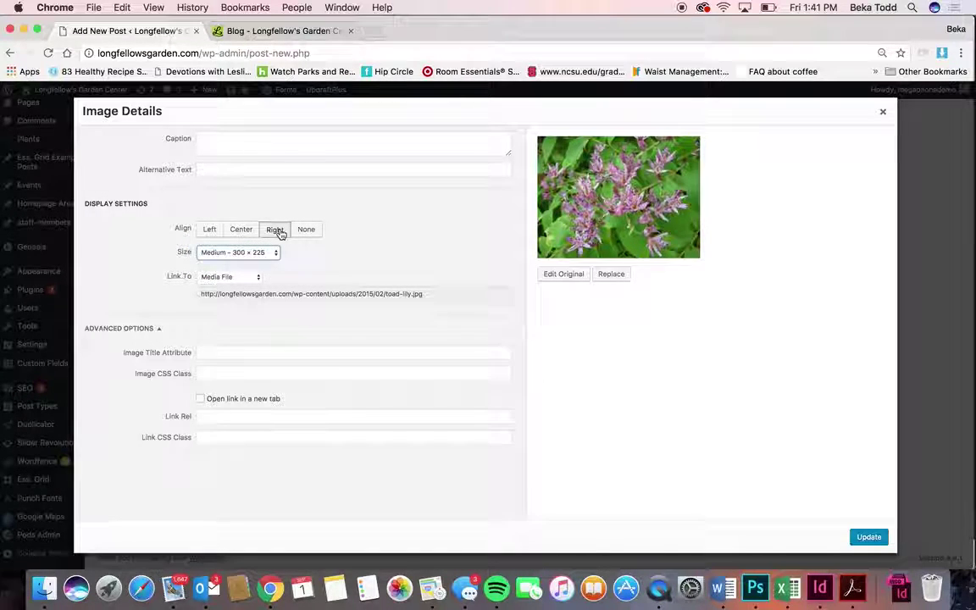
{"action": "left_click", "coordinate": [253, 283]}
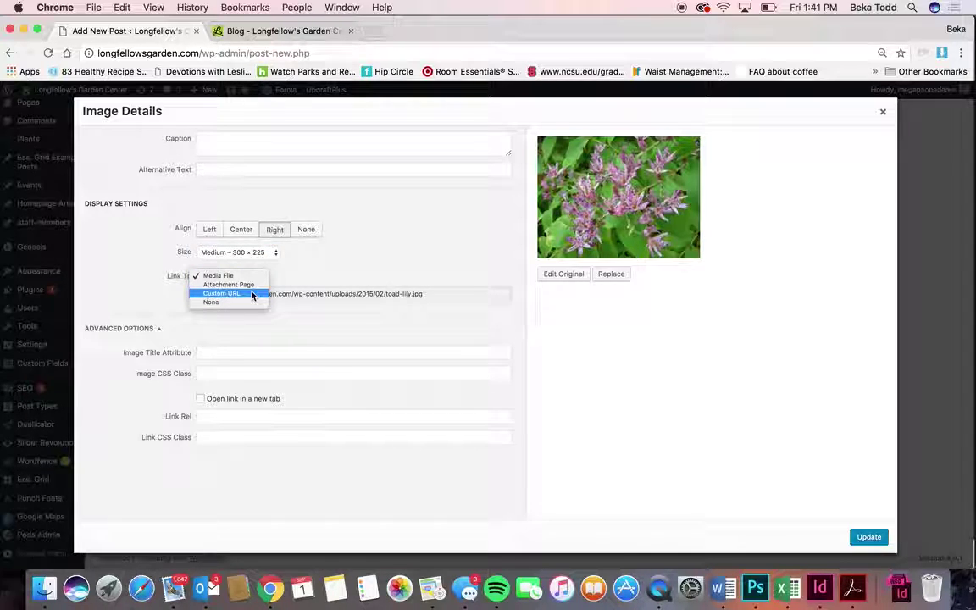
{"action": "left_click", "coordinate": [227, 144]}
{"action": "left_click", "coordinate": [226, 140]}
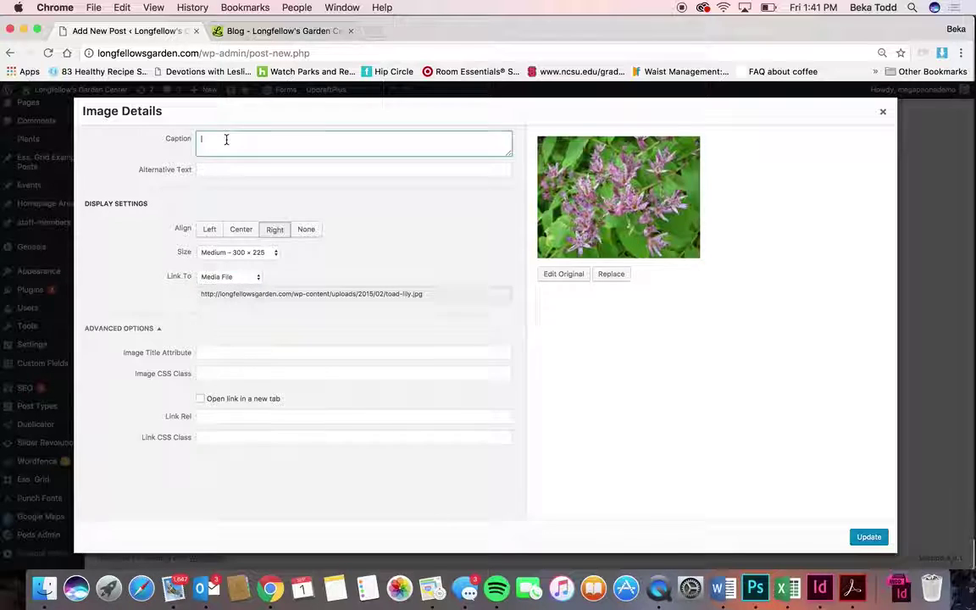
{"action": "left_click", "coordinate": [868, 537]}
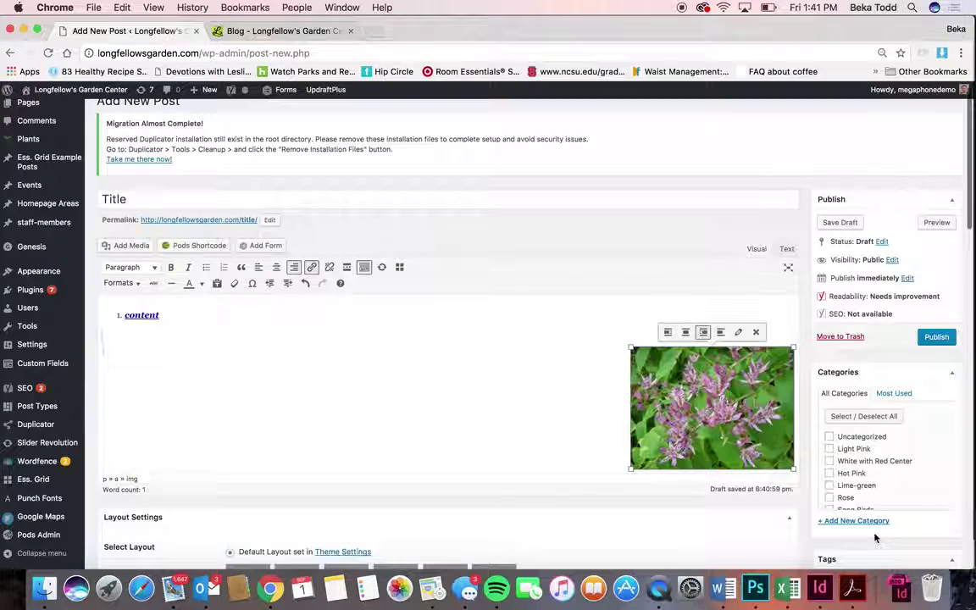
Step: Align the toad lily image left and remove it from the post body
{"action": "left_click", "coordinate": [668, 332]}
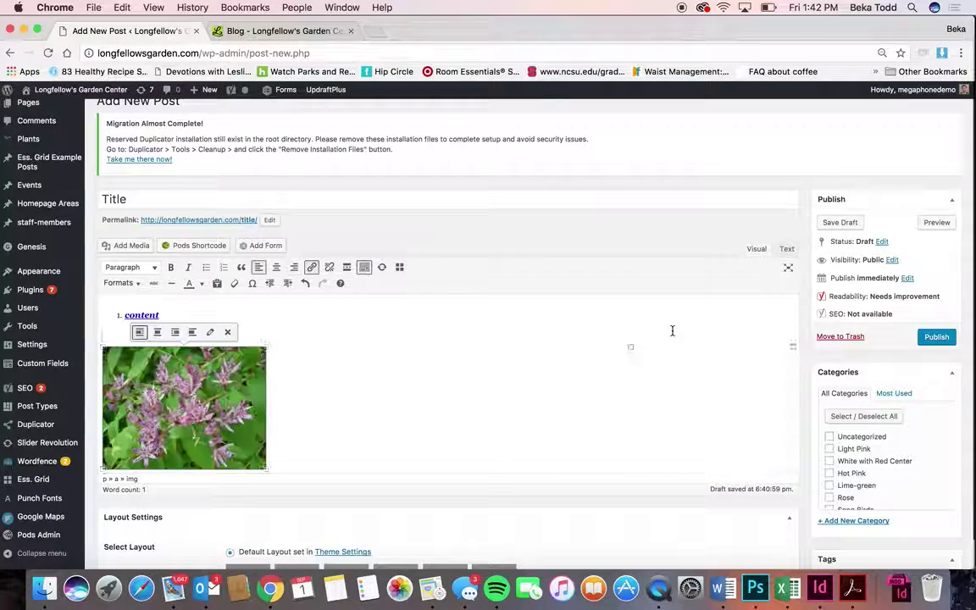
{"action": "left_click", "coordinate": [366, 364]}
{"action": "left_click", "coordinate": [216, 385]}
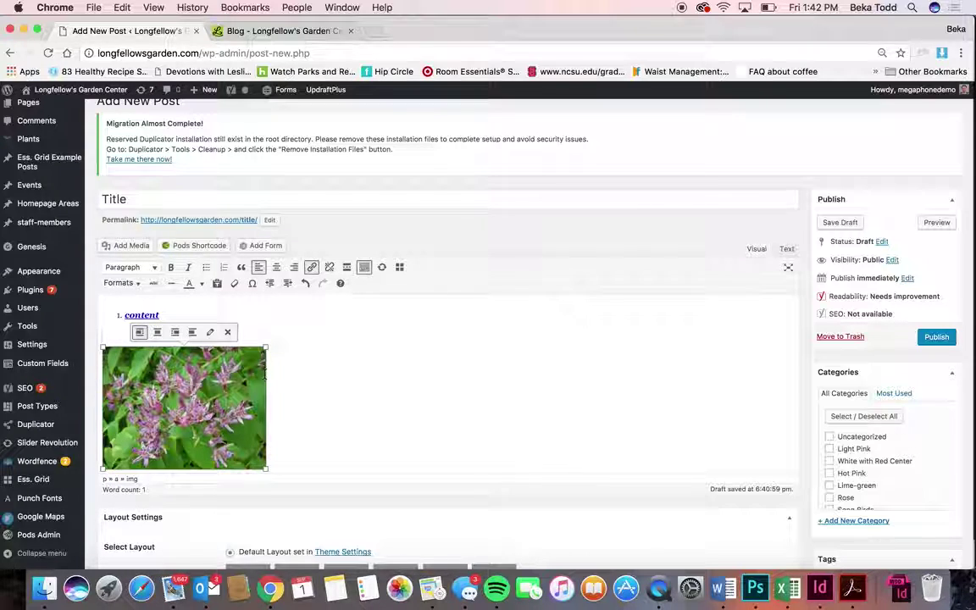
{"action": "left_click", "coordinate": [227, 330]}
Step: Create a new gallery from the seven media library images running from the toad lily to the Japanese beetle
{"action": "left_click", "coordinate": [127, 252]}
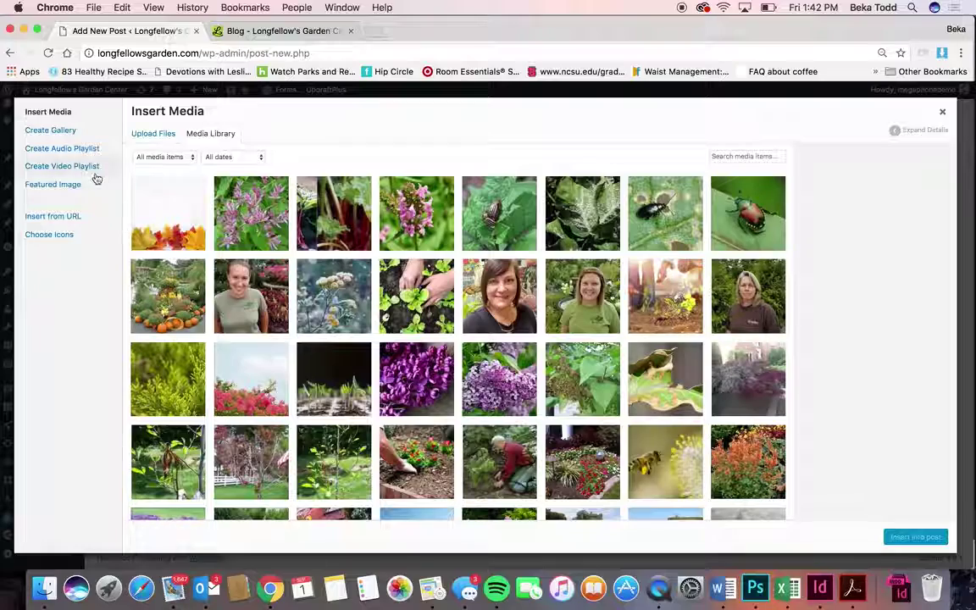
{"action": "left_click", "coordinate": [70, 132]}
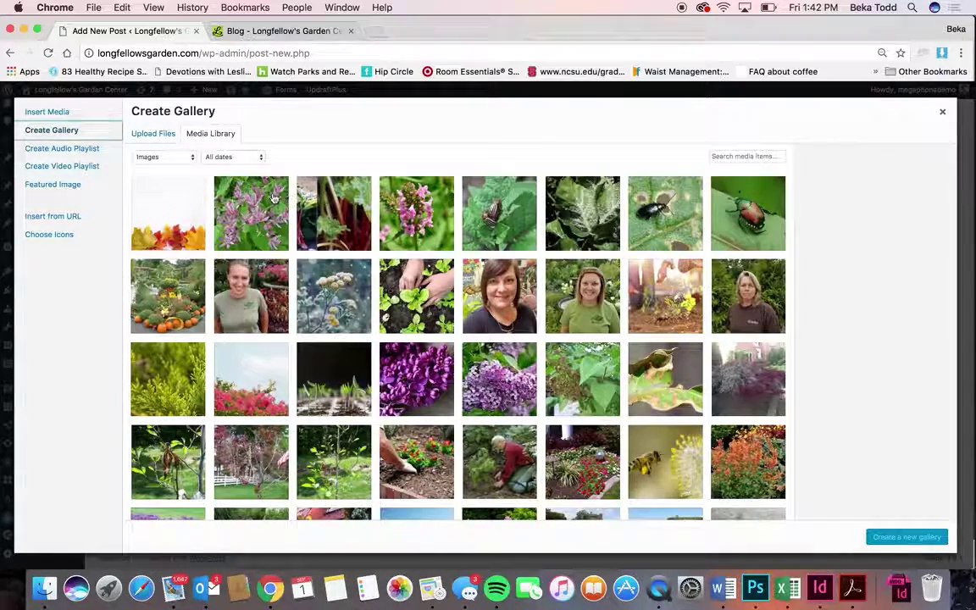
{"action": "left_click", "coordinate": [250, 212]}
{"action": "left_click", "coordinate": [334, 213]}
{"action": "left_click", "coordinate": [416, 213]}
{"action": "left_click", "coordinate": [500, 215]}
{"action": "left_click", "coordinate": [582, 216]}
{"action": "left_click", "coordinate": [665, 219]}
{"action": "left_click", "coordinate": [746, 222]}
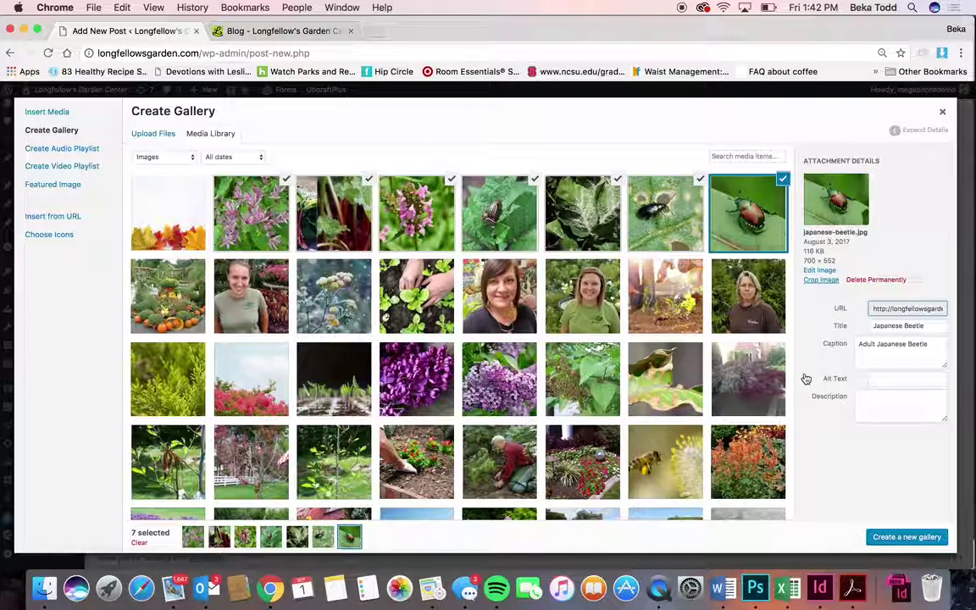
{"action": "left_click", "coordinate": [889, 535]}
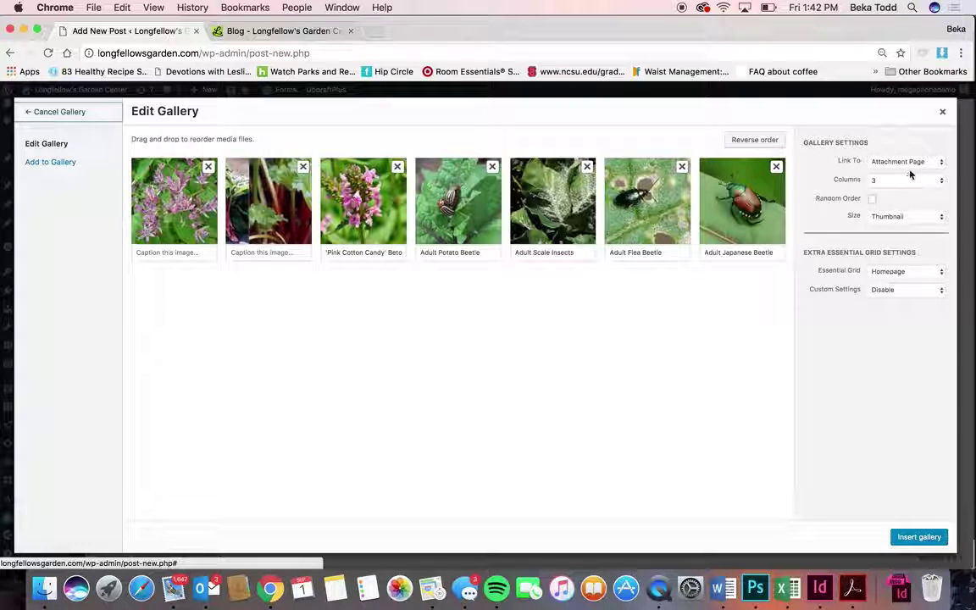
Step: Set the gallery to Medium size with 3 columns and the Inside Page Galleries grid, and insert it into the post
{"action": "left_click", "coordinate": [913, 219]}
{"action": "left_click", "coordinate": [905, 226]}
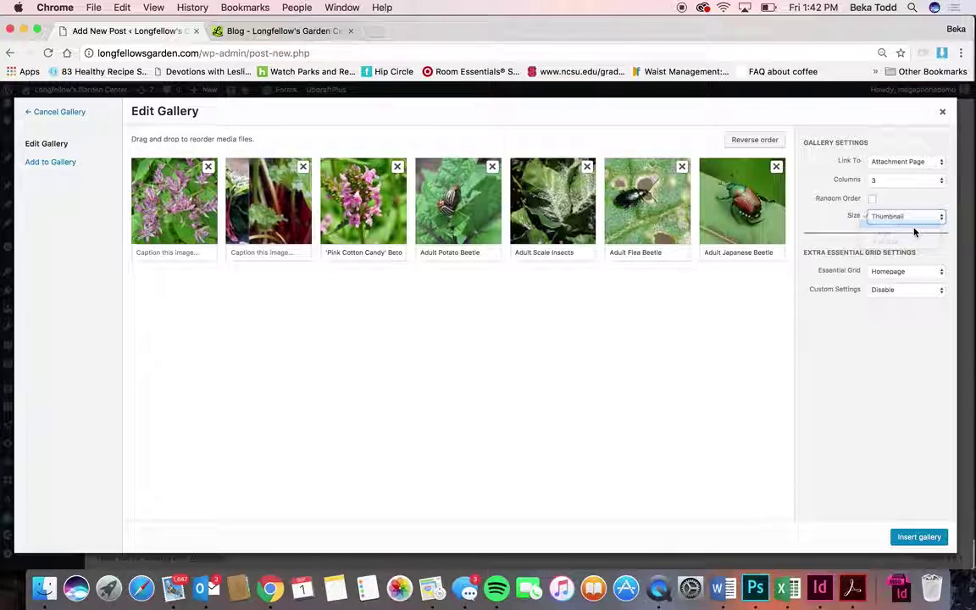
{"action": "left_click", "coordinate": [898, 181]}
{"action": "left_click", "coordinate": [901, 182]}
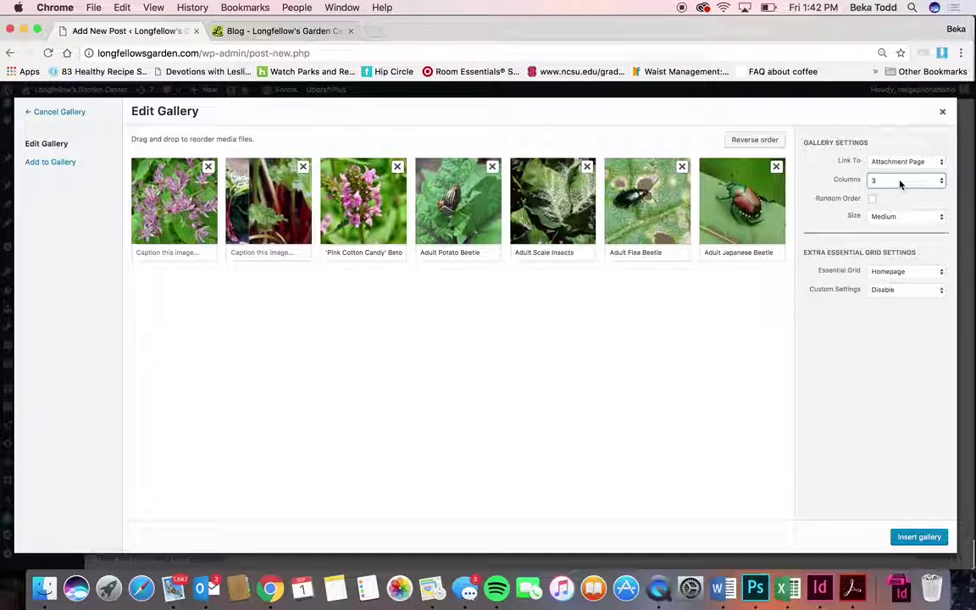
{"action": "left_click", "coordinate": [921, 273]}
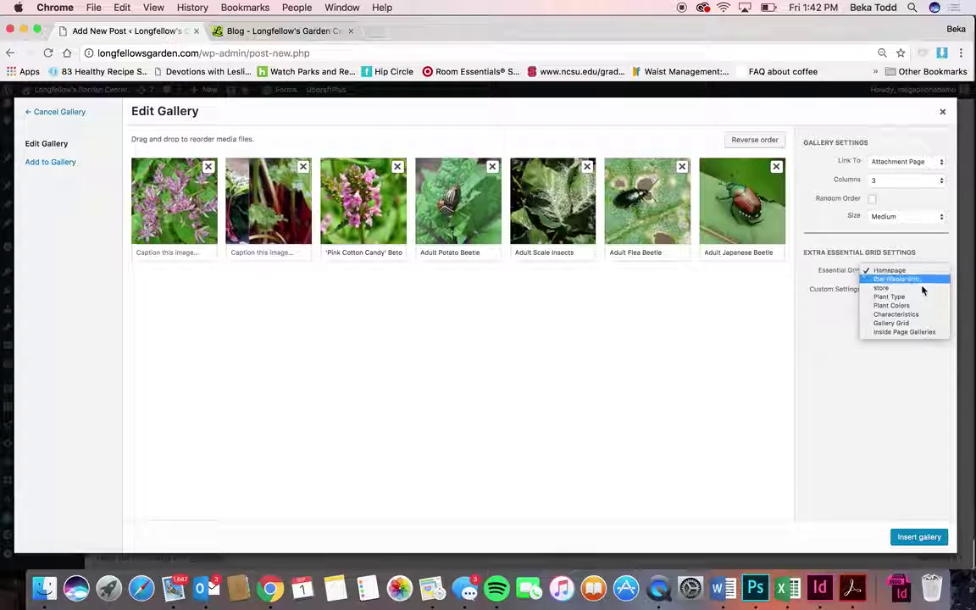
{"action": "left_click", "coordinate": [927, 333]}
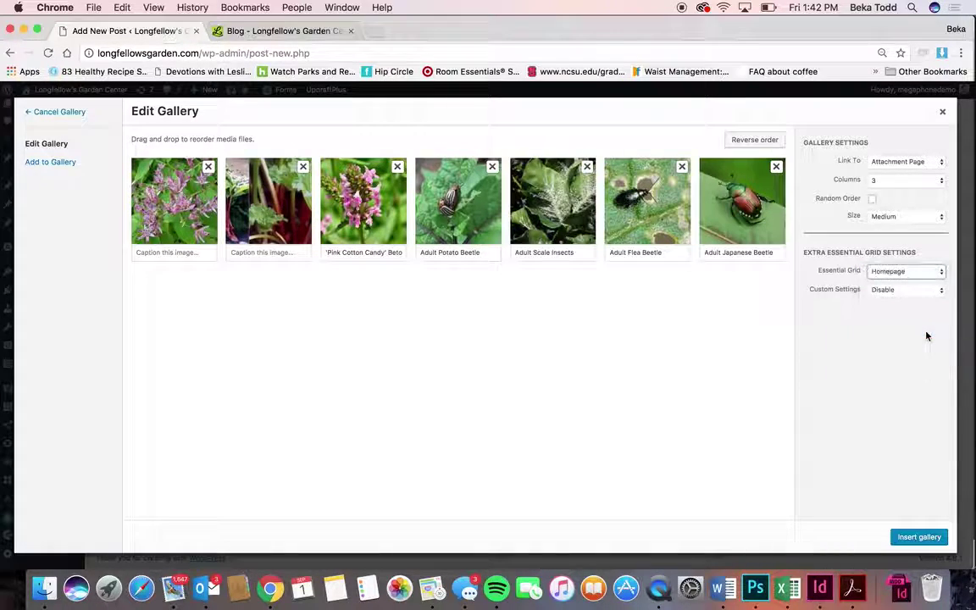
{"action": "left_click", "coordinate": [935, 538]}
{"action": "scroll", "coordinate": [628, 489], "scroll_direction": "down", "scroll_amount": 7}
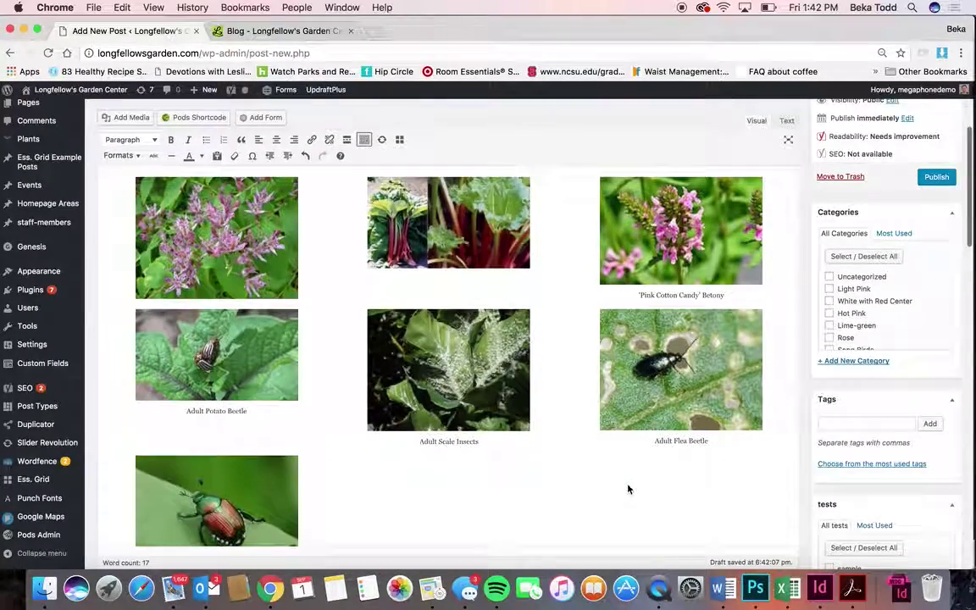
{"action": "scroll", "coordinate": [628, 489], "scroll_direction": "up", "scroll_amount": 5}
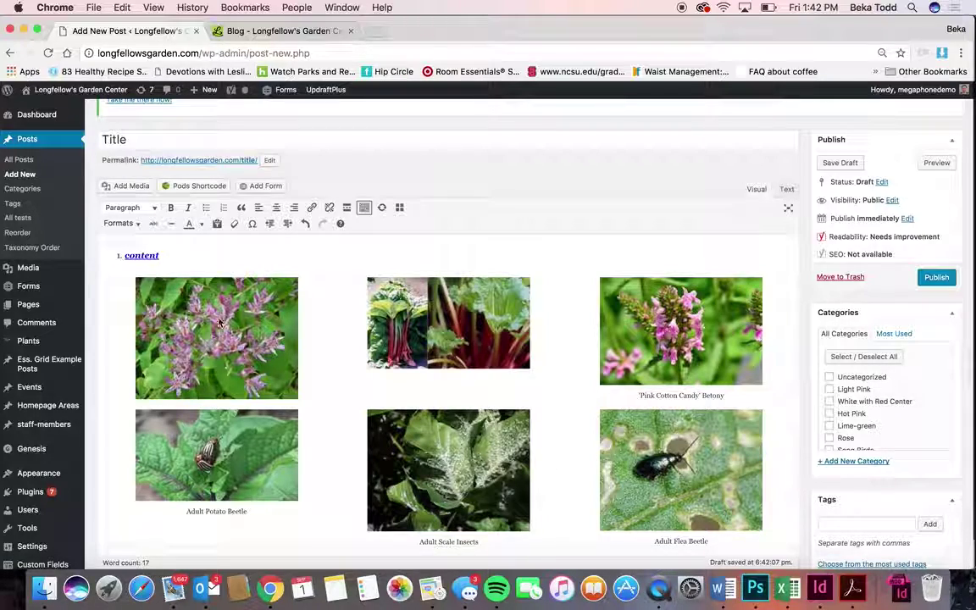
Step: Edit the inserted gallery to remove the Adult Scale Insects image, and update the gallery
{"action": "left_click", "coordinate": [248, 306]}
{"action": "scroll", "coordinate": [248, 306], "scroll_direction": "down", "scroll_amount": 3}
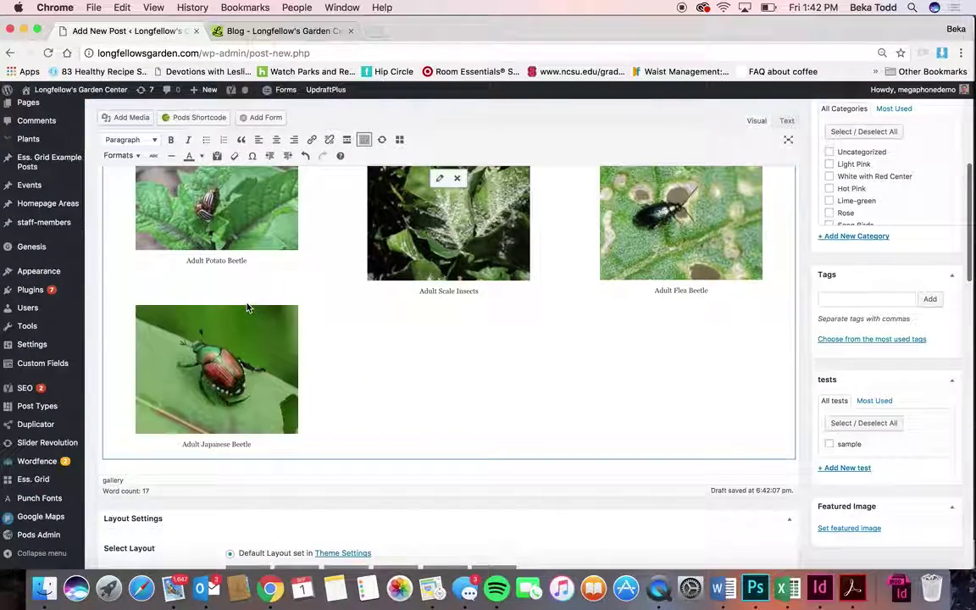
{"action": "scroll", "coordinate": [247, 307], "scroll_direction": "up", "scroll_amount": 4}
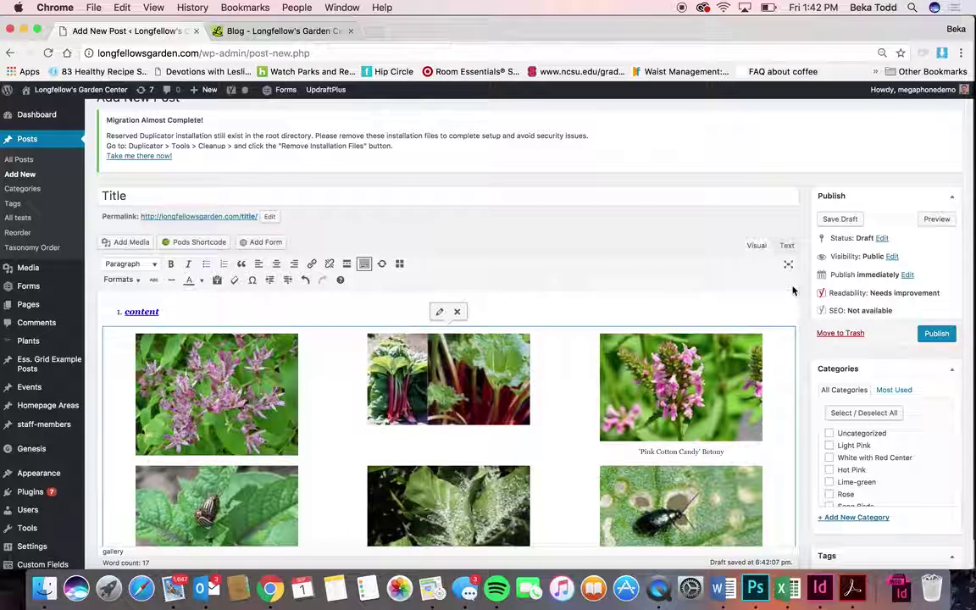
{"action": "left_click", "coordinate": [439, 311]}
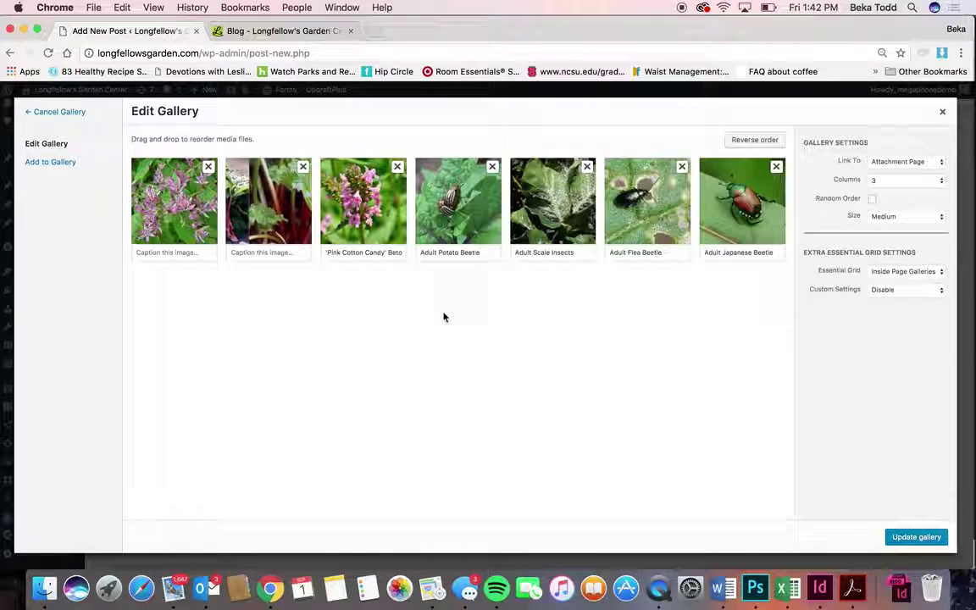
{"action": "left_click", "coordinate": [586, 167]}
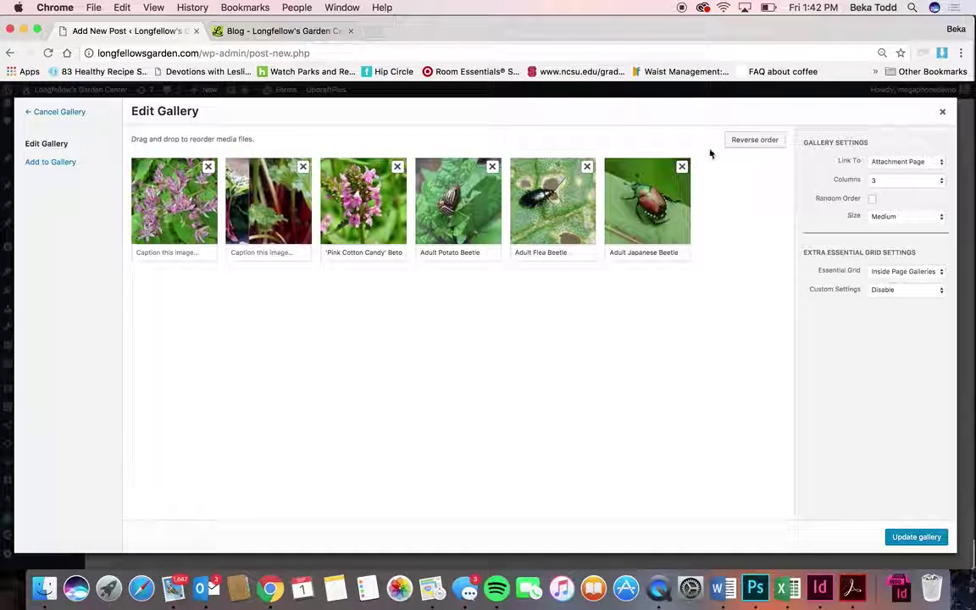
{"action": "left_click", "coordinate": [914, 536]}
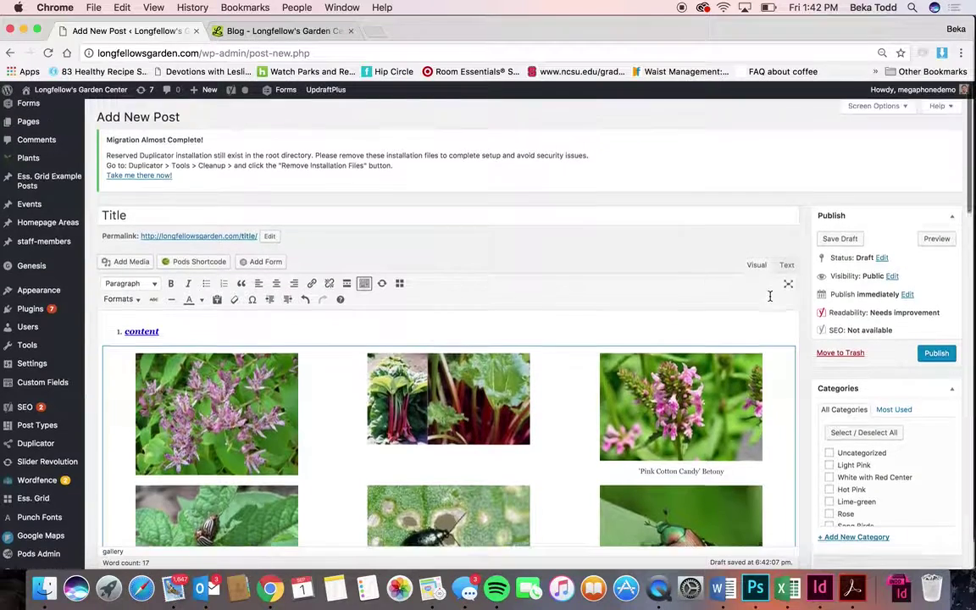
Step: Save the post as a draft and preview the gallery on the site
{"action": "left_click", "coordinate": [854, 239]}
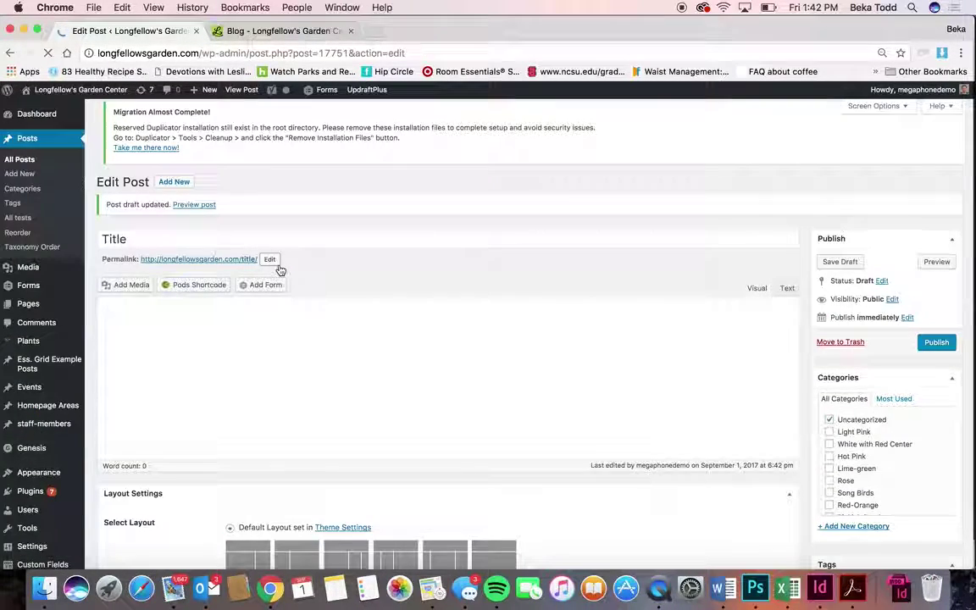
{"action": "left_click", "coordinate": [936, 266]}
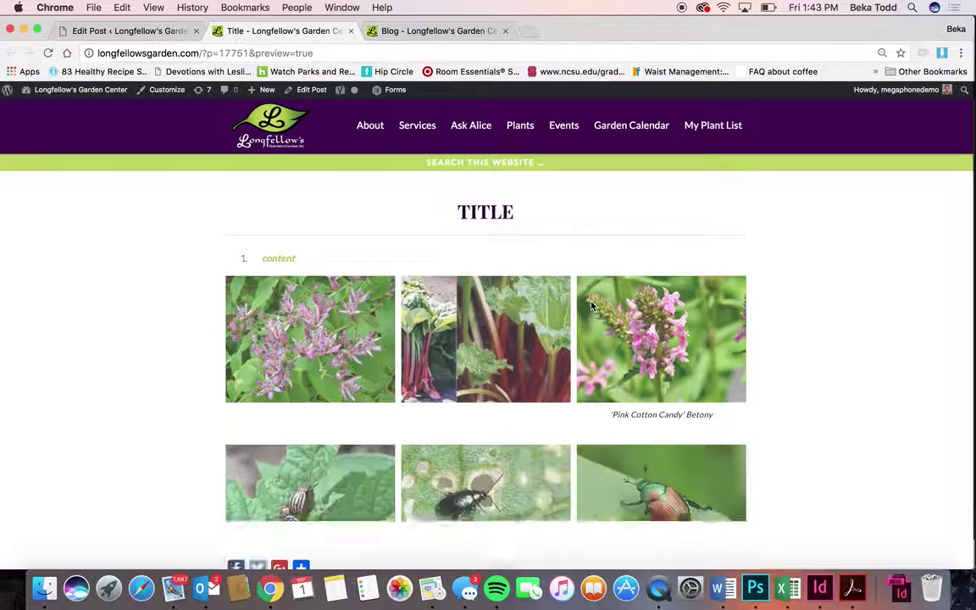
{"action": "scroll", "coordinate": [588, 303], "scroll_direction": "down", "scroll_amount": 5}
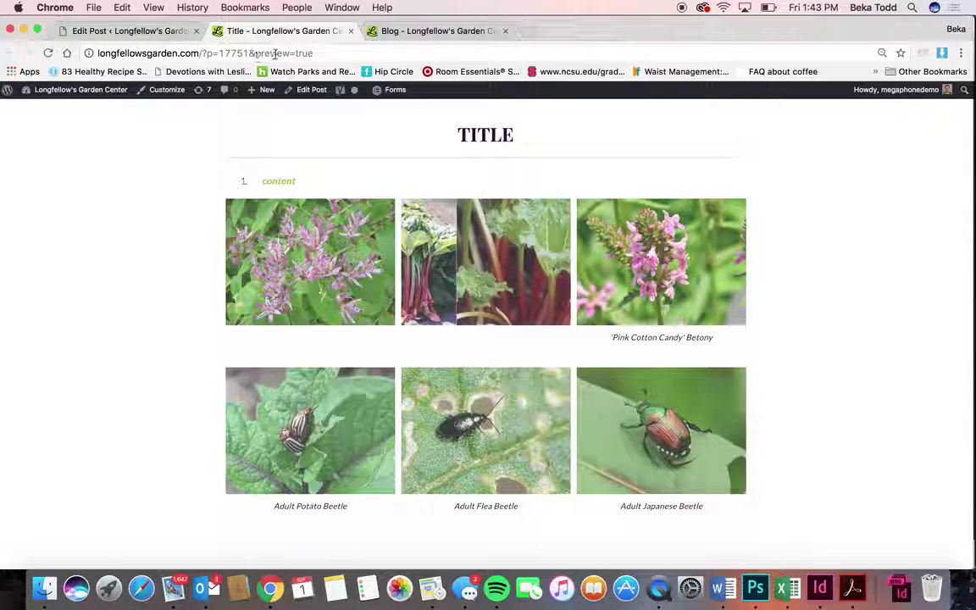
Step: Set japanese-beetle.jpg from the media library as the post's featured image
{"action": "left_click", "coordinate": [123, 32]}
{"action": "scroll", "coordinate": [506, 371], "scroll_direction": "down", "scroll_amount": 3}
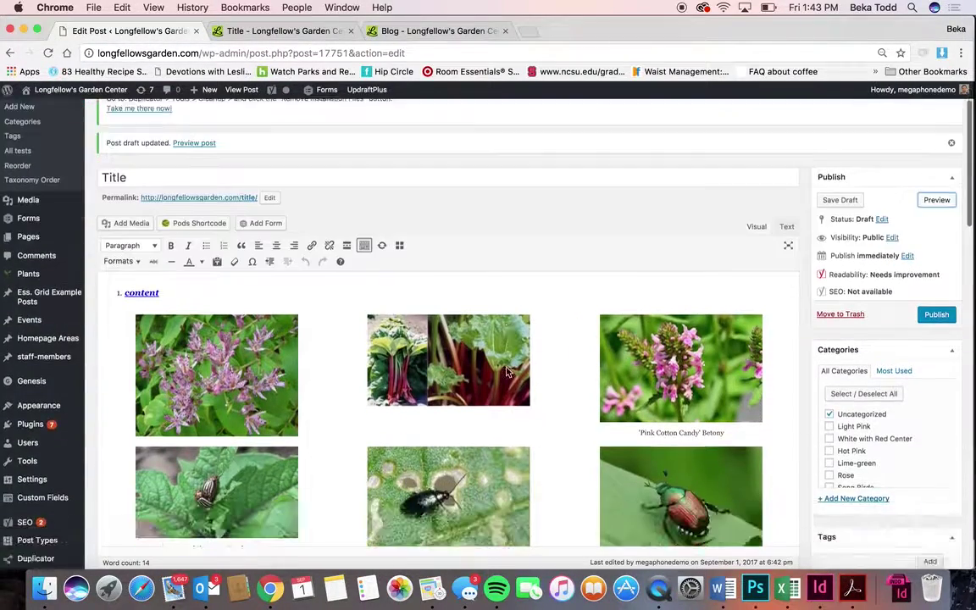
{"action": "scroll", "coordinate": [506, 371], "scroll_direction": "down", "scroll_amount": 5}
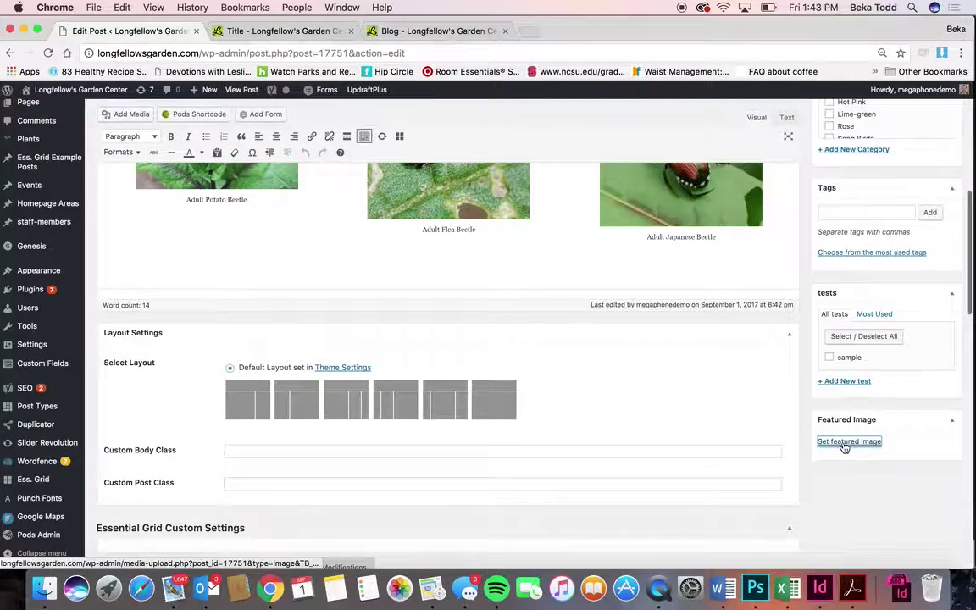
{"action": "left_click", "coordinate": [843, 444]}
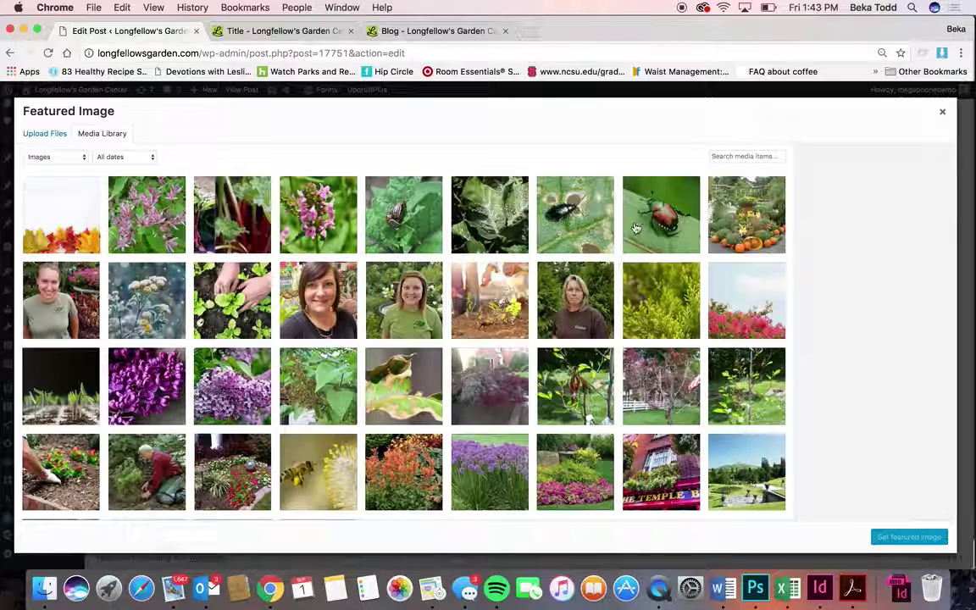
{"action": "left_click", "coordinate": [640, 227]}
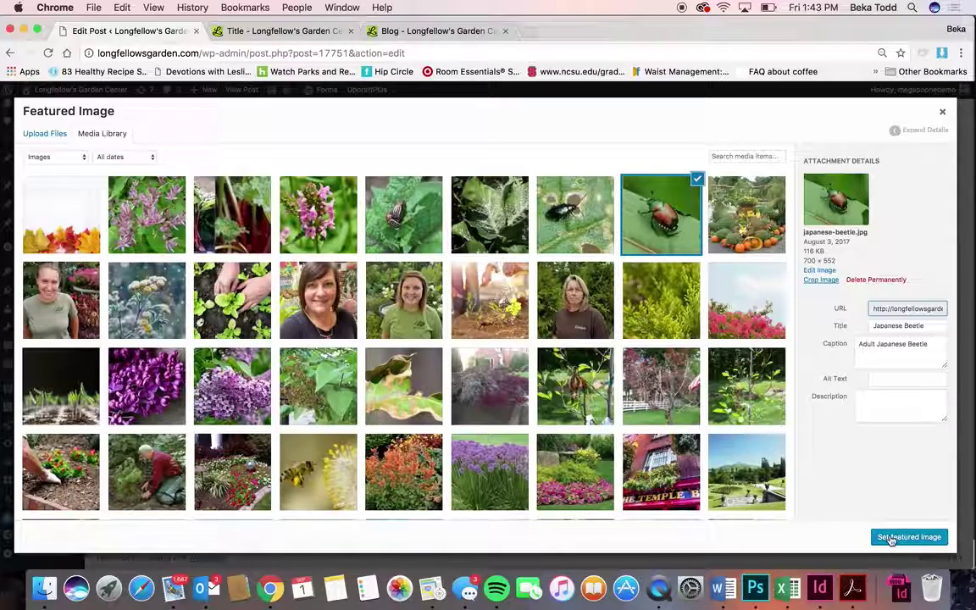
{"action": "left_click", "coordinate": [890, 538]}
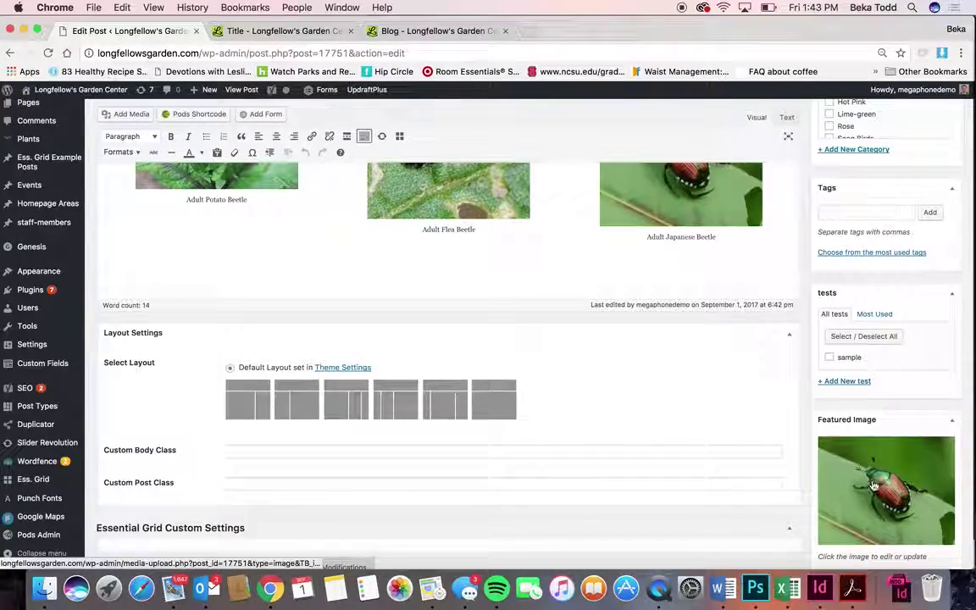
Step: Save the draft again and preview the post with its featured image
{"action": "scroll", "coordinate": [875, 485], "scroll_direction": "up", "scroll_amount": 10}
{"action": "left_click", "coordinate": [839, 267]}
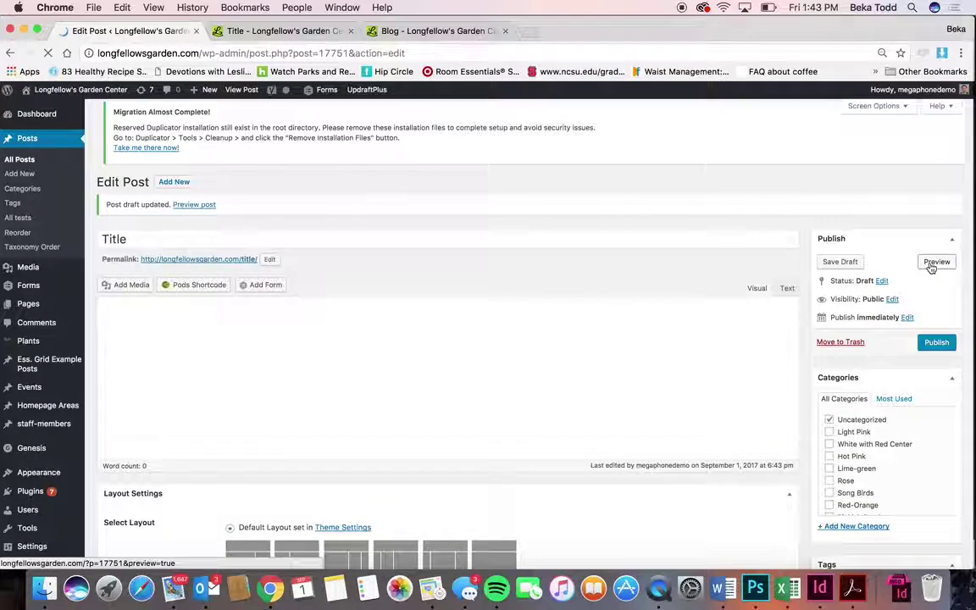
{"action": "left_click", "coordinate": [930, 268]}
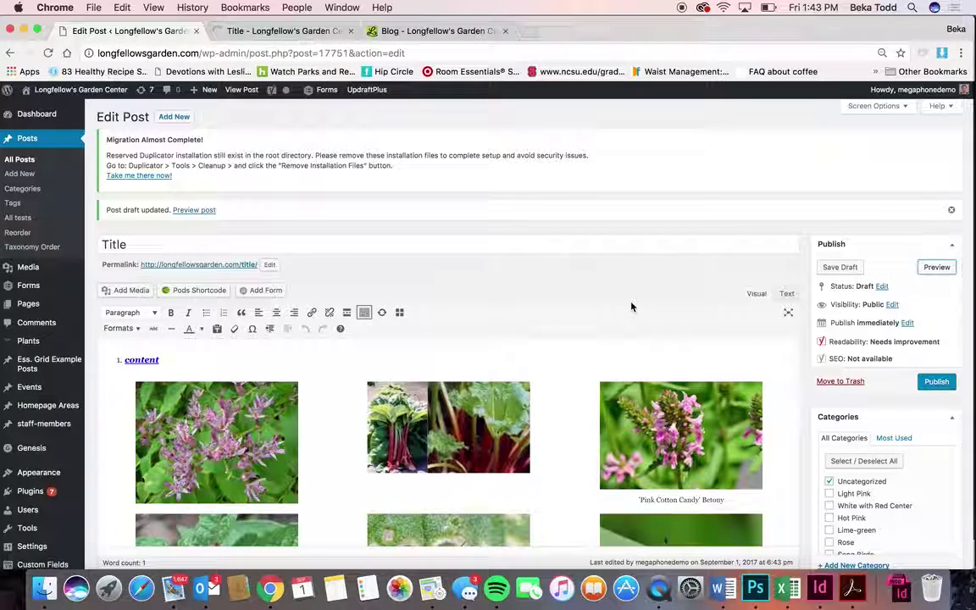
{"action": "left_click", "coordinate": [257, 30]}
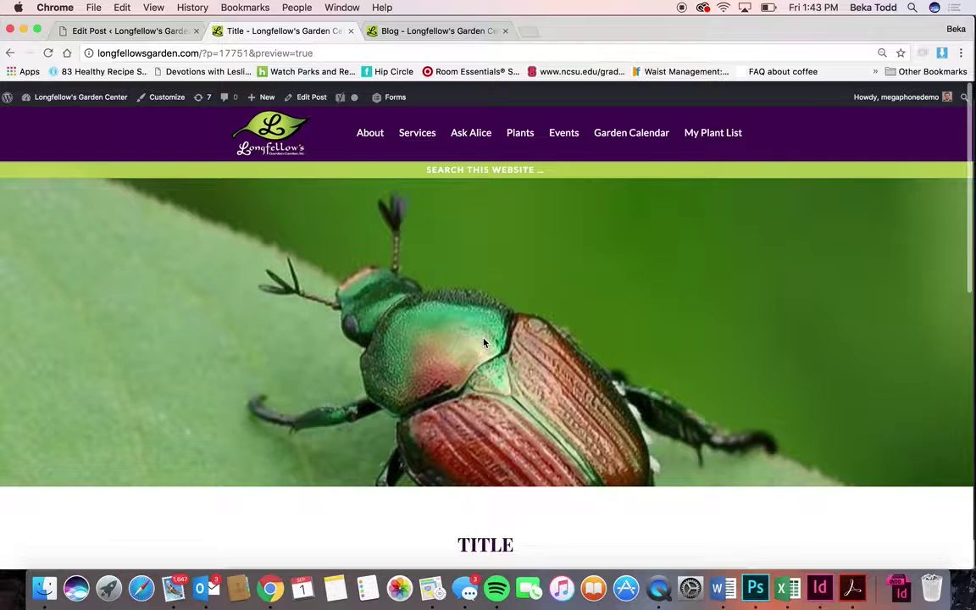
Step: Delete the gallery and the linked "content" list item from the post body
{"action": "left_click", "coordinate": [140, 31]}
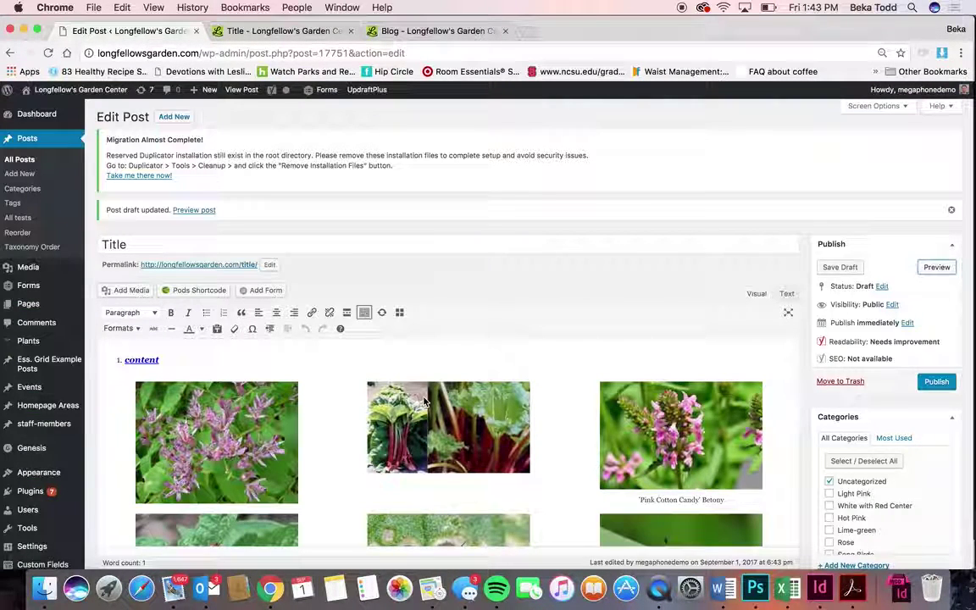
{"action": "left_click", "coordinate": [464, 366]}
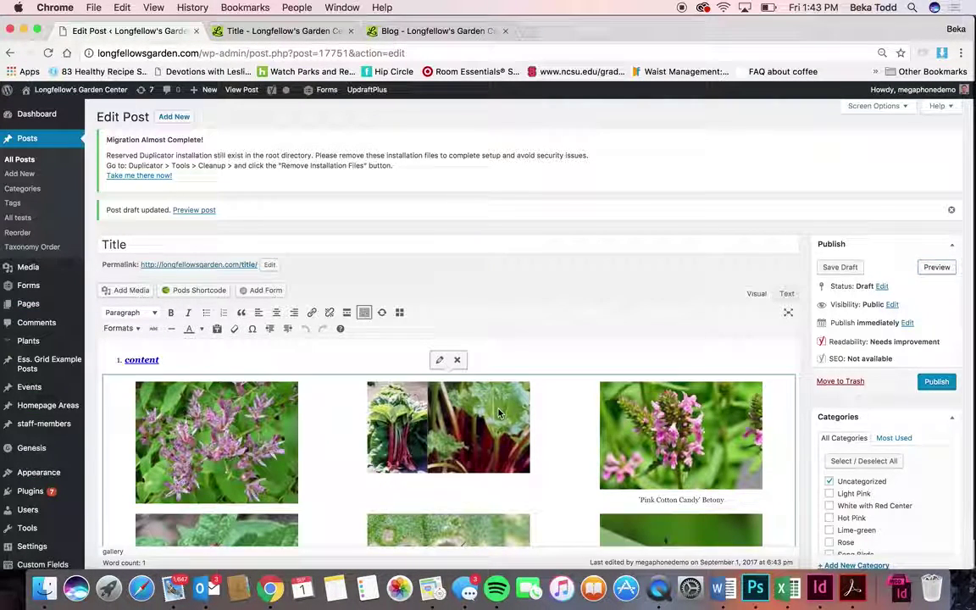
{"action": "left_click", "coordinate": [457, 357]}
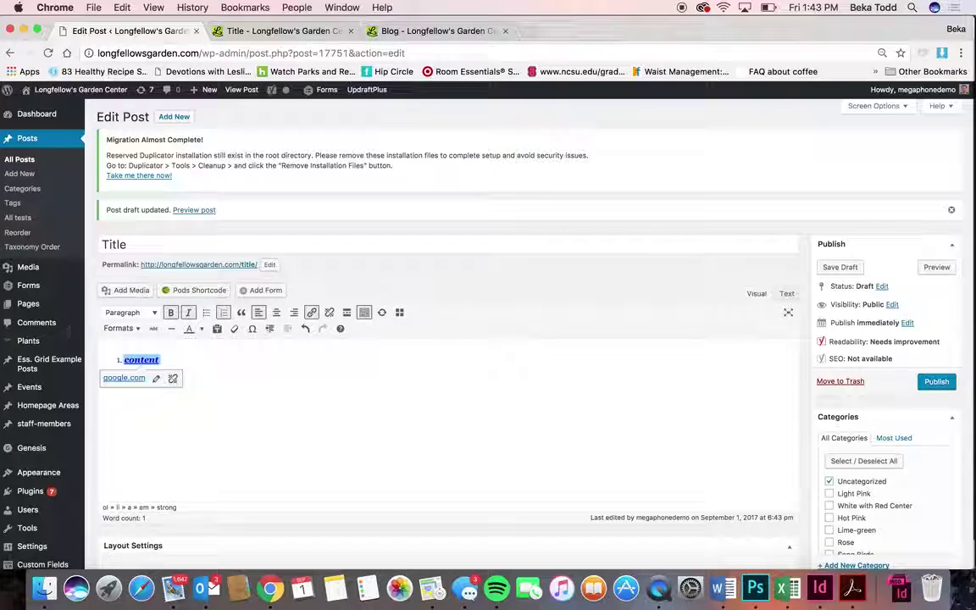
{"action": "key", "text": "BackSpace"}
{"action": "key", "text": "BackSpace"}
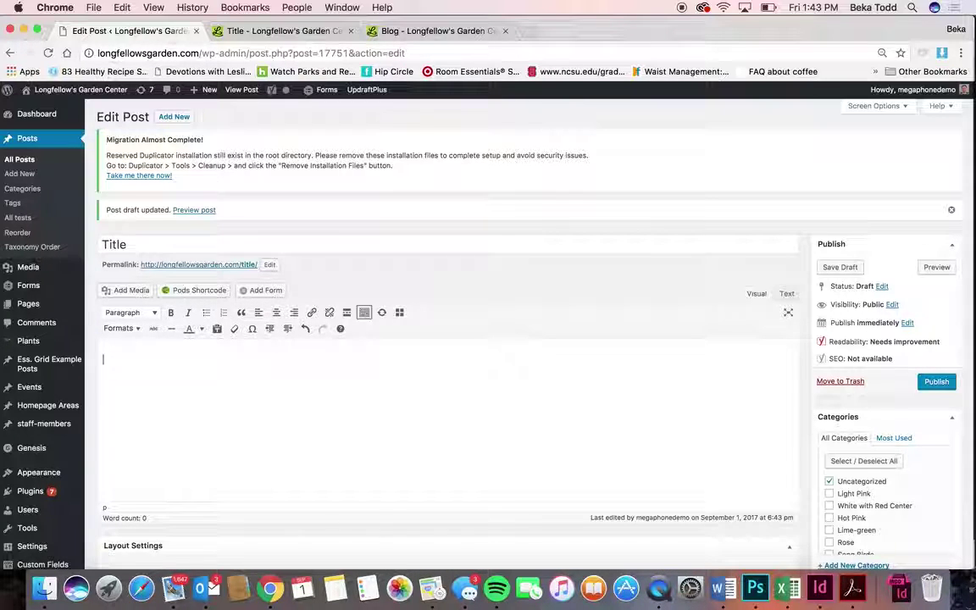
Step: Look over the post's layout settings, Essential Grid settings, Yoast SEO analysis and featured image section
{"action": "scroll", "coordinate": [343, 433], "scroll_direction": "down", "scroll_amount": 15}
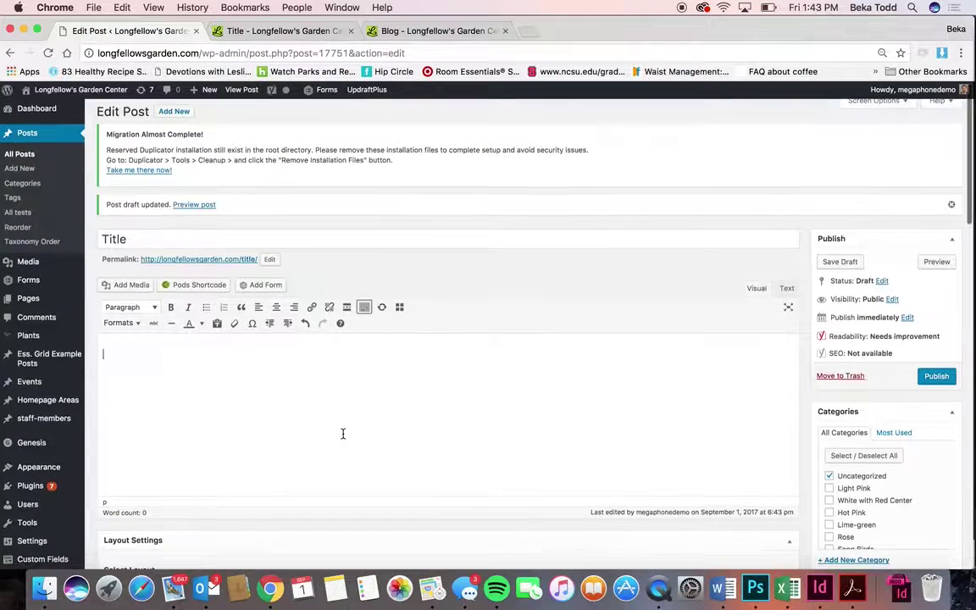
{"action": "scroll", "coordinate": [343, 434], "scroll_direction": "down", "scroll_amount": 10}
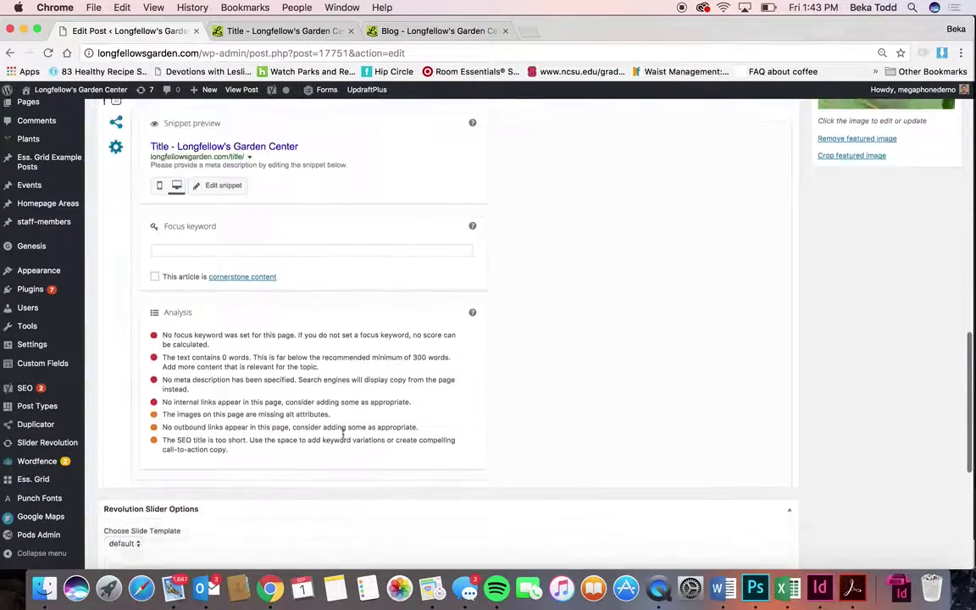
{"action": "scroll", "coordinate": [343, 434], "scroll_direction": "up", "scroll_amount": 20}
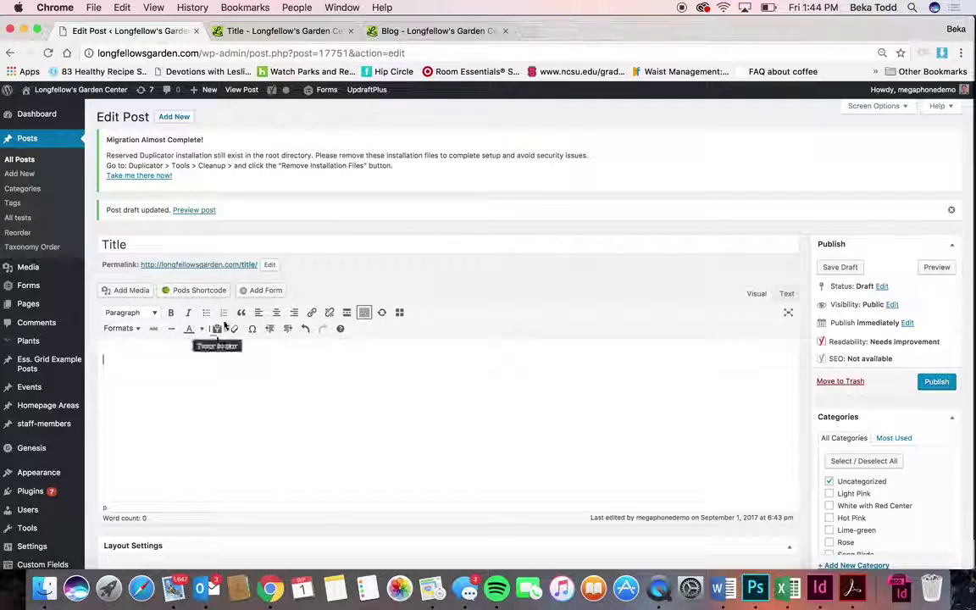
{"action": "scroll", "coordinate": [541, 455], "scroll_direction": "down", "scroll_amount": 5}
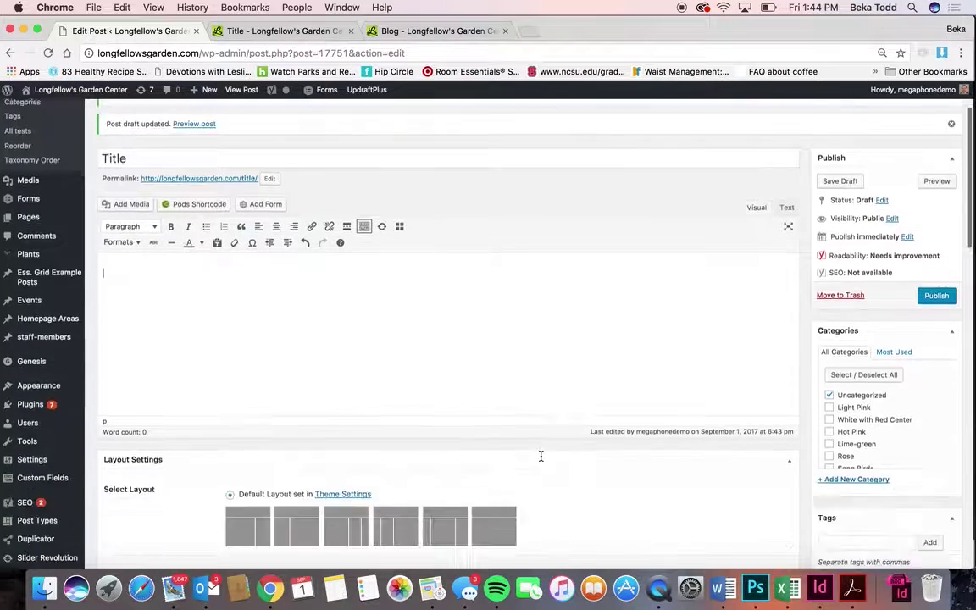
{"action": "scroll", "coordinate": [540, 455], "scroll_direction": "up", "scroll_amount": 4}
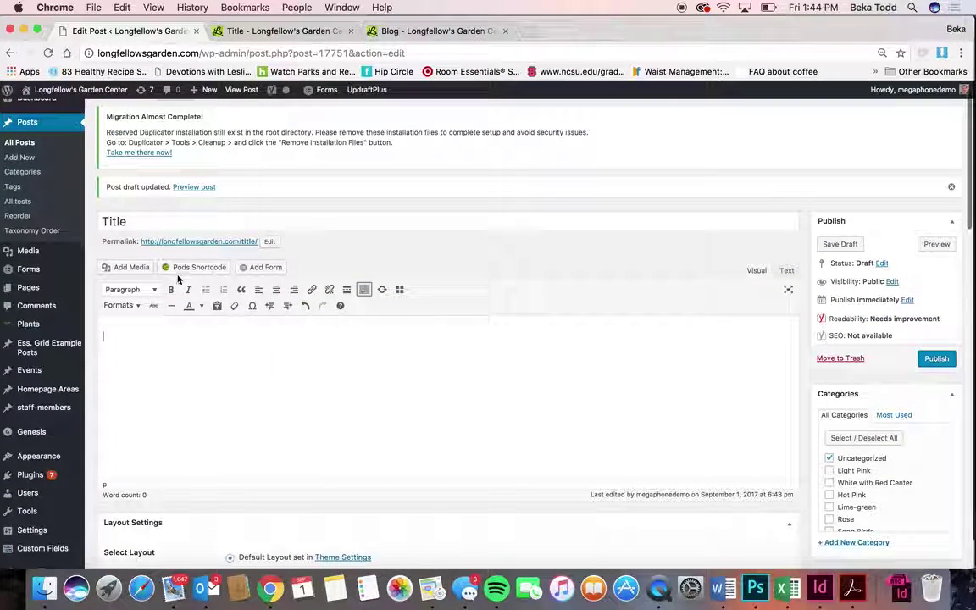
{"action": "scroll", "coordinate": [527, 430], "scroll_direction": "down", "scroll_amount": 5}
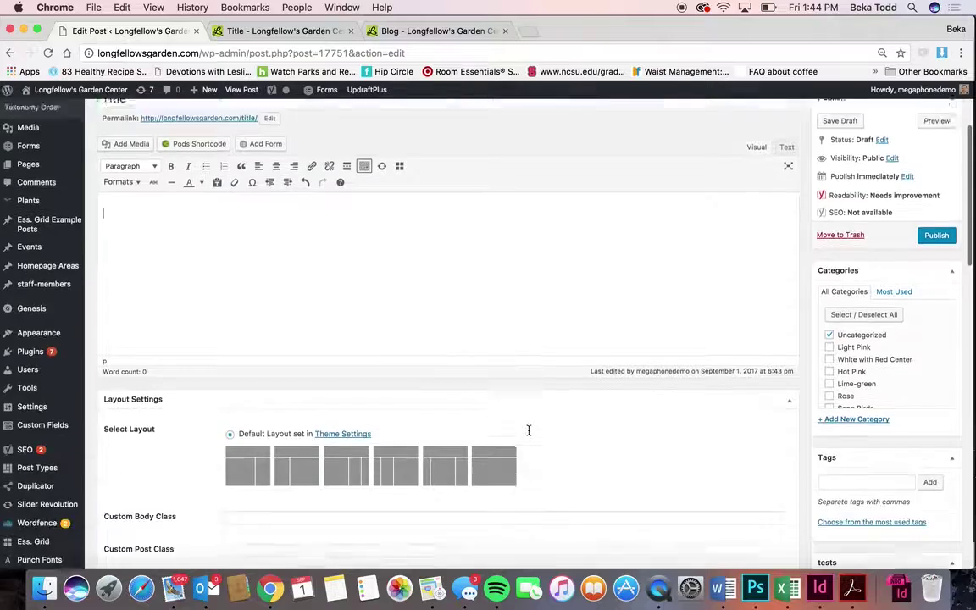
{"action": "scroll", "coordinate": [527, 430], "scroll_direction": "up", "scroll_amount": 6}
{"action": "scroll", "coordinate": [527, 429], "scroll_direction": "down", "scroll_amount": 5}
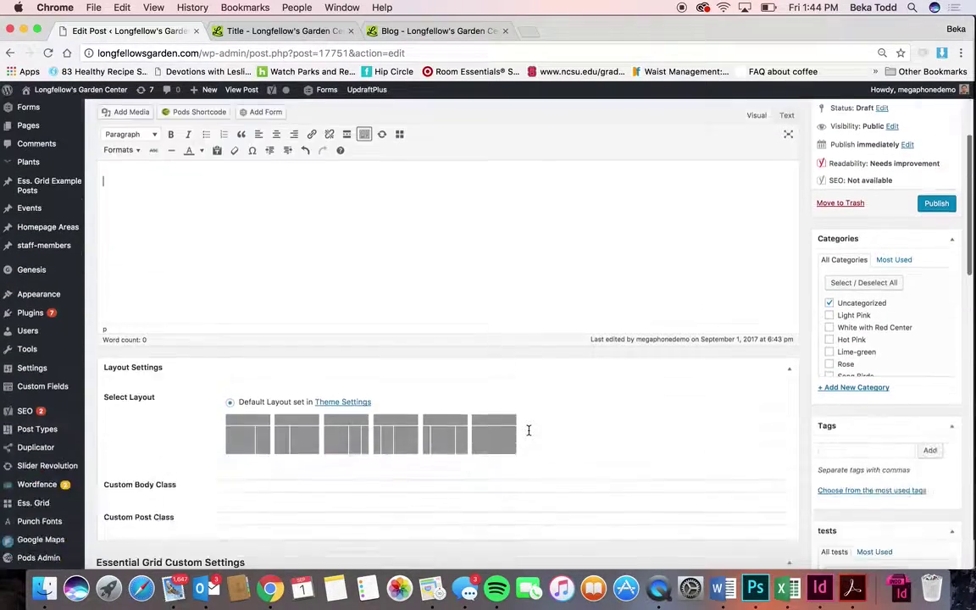
{"action": "scroll", "coordinate": [842, 466], "scroll_direction": "down", "scroll_amount": 3}
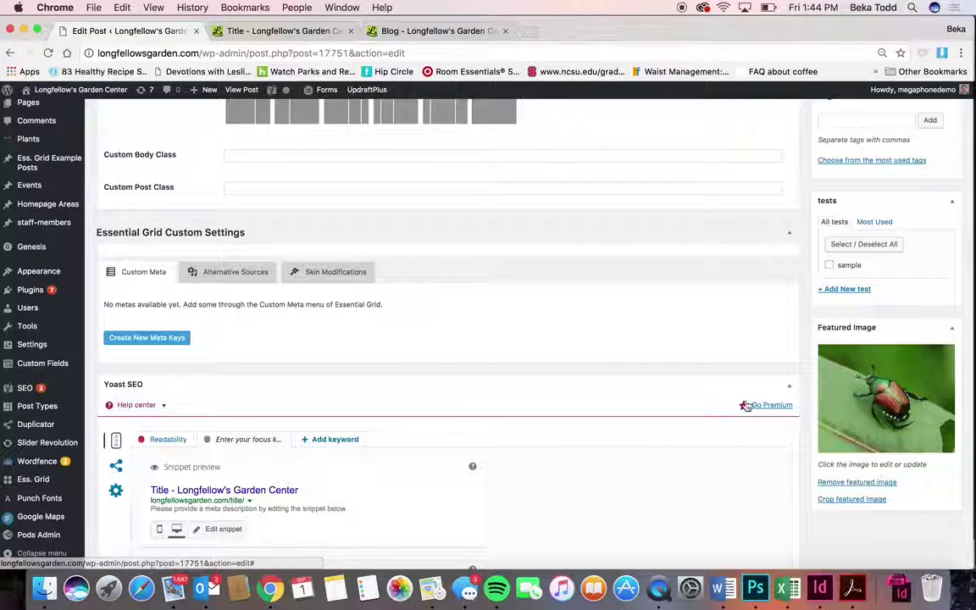
{"action": "scroll", "coordinate": [746, 405], "scroll_direction": "up", "scroll_amount": 10}
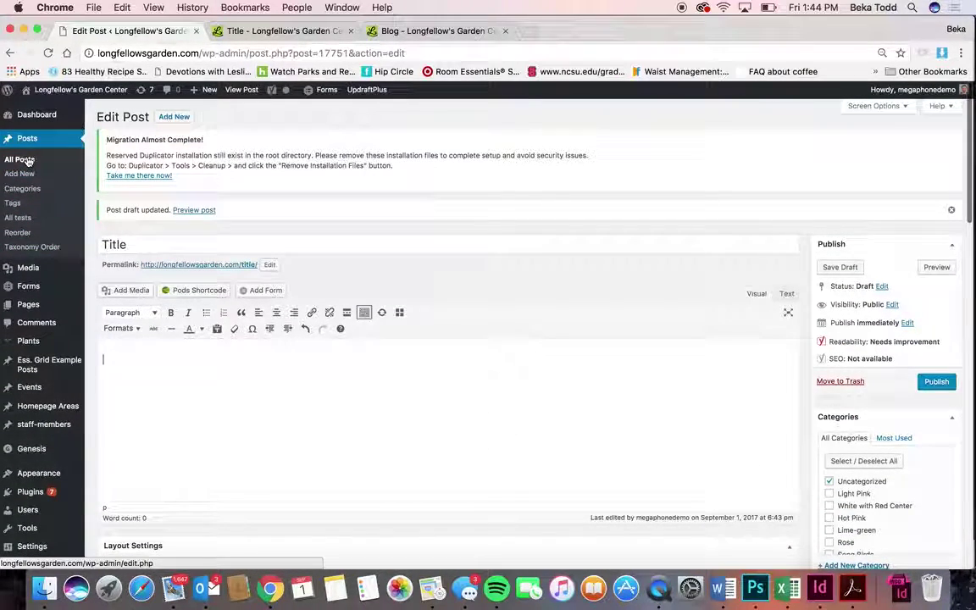
Step: Move the post named "Title" from the posts list to the trash and delete it permanently
{"action": "left_click", "coordinate": [29, 160]}
{"action": "left_click", "coordinate": [591, 212]}
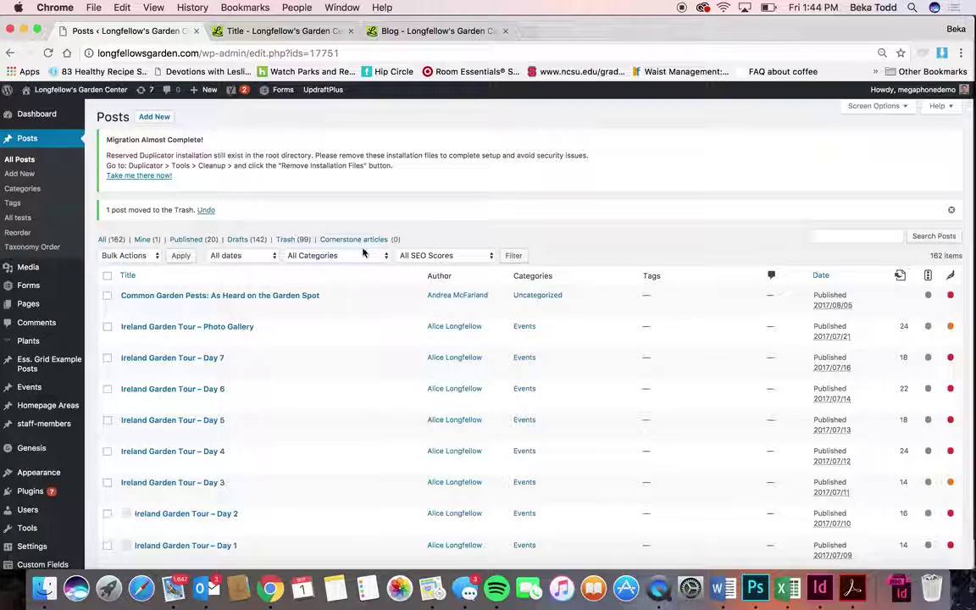
{"action": "left_click", "coordinate": [286, 241]}
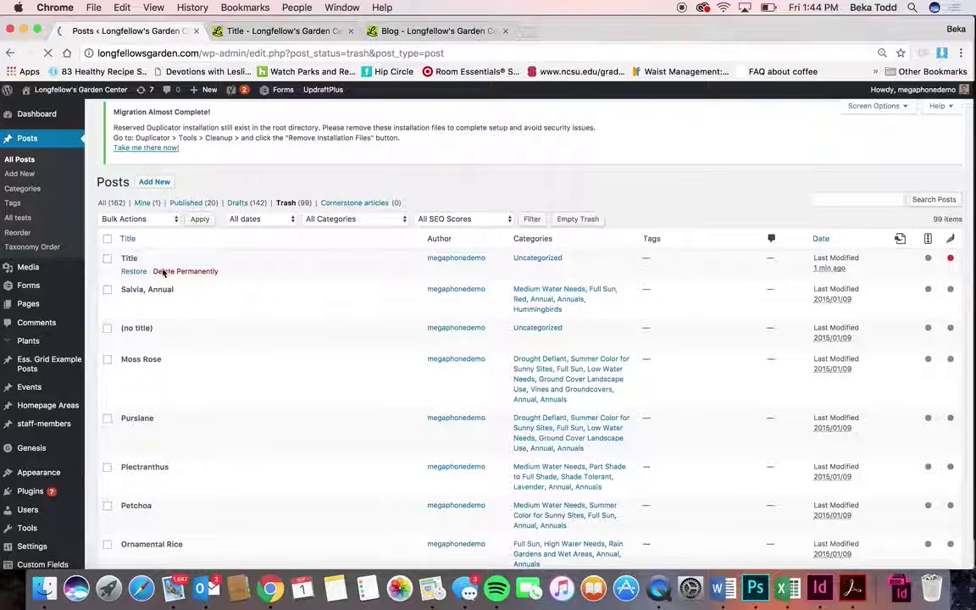
{"action": "left_click", "coordinate": [164, 280]}
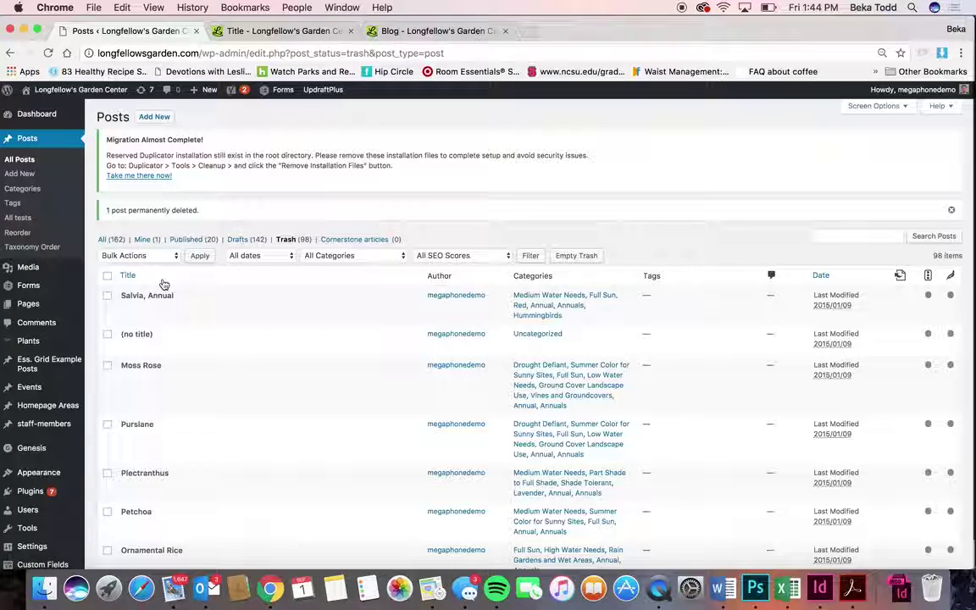
{"action": "right_click", "coordinate": [656, 590]}
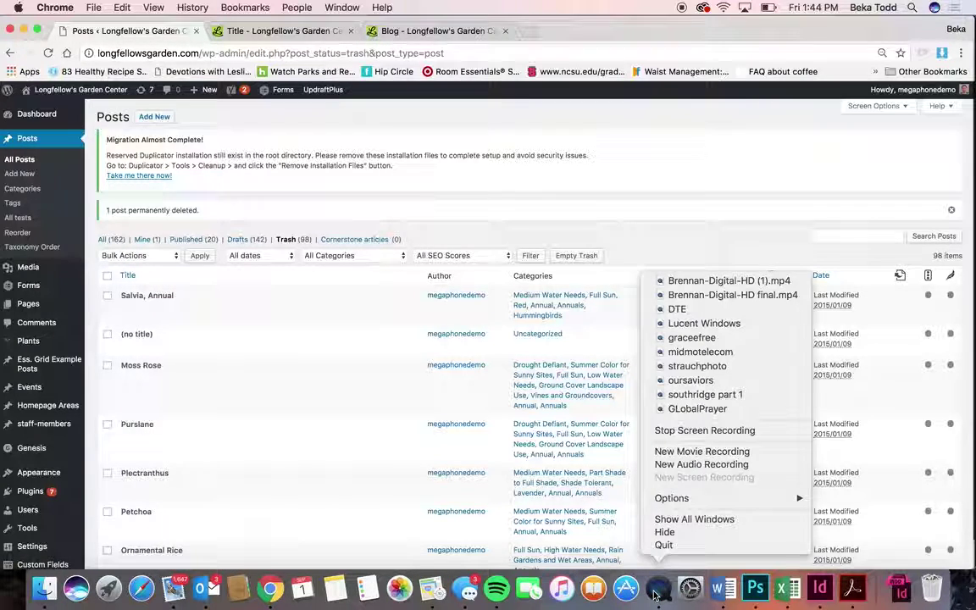
{"action": "mouse_move", "coordinate": [718, 498]}
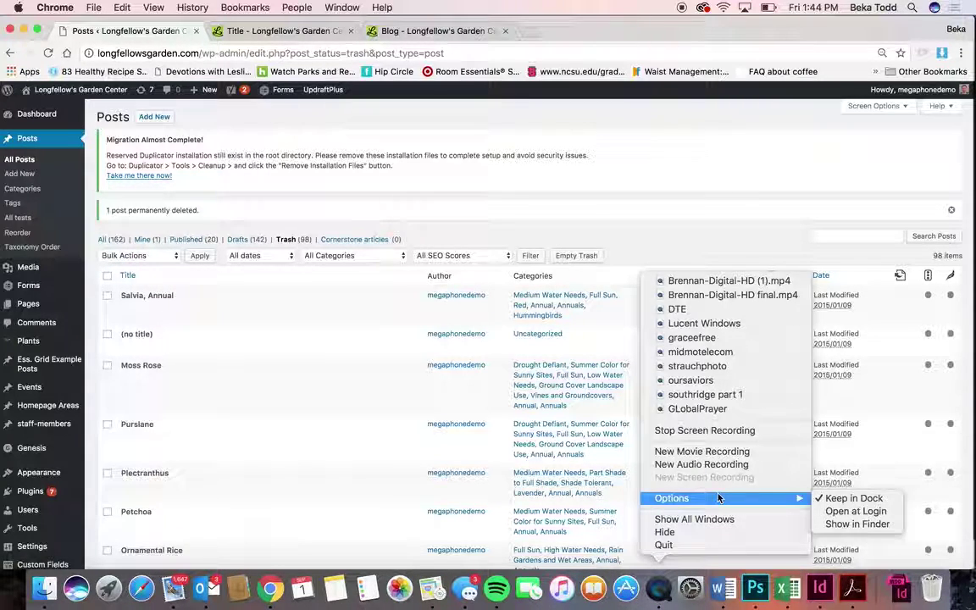